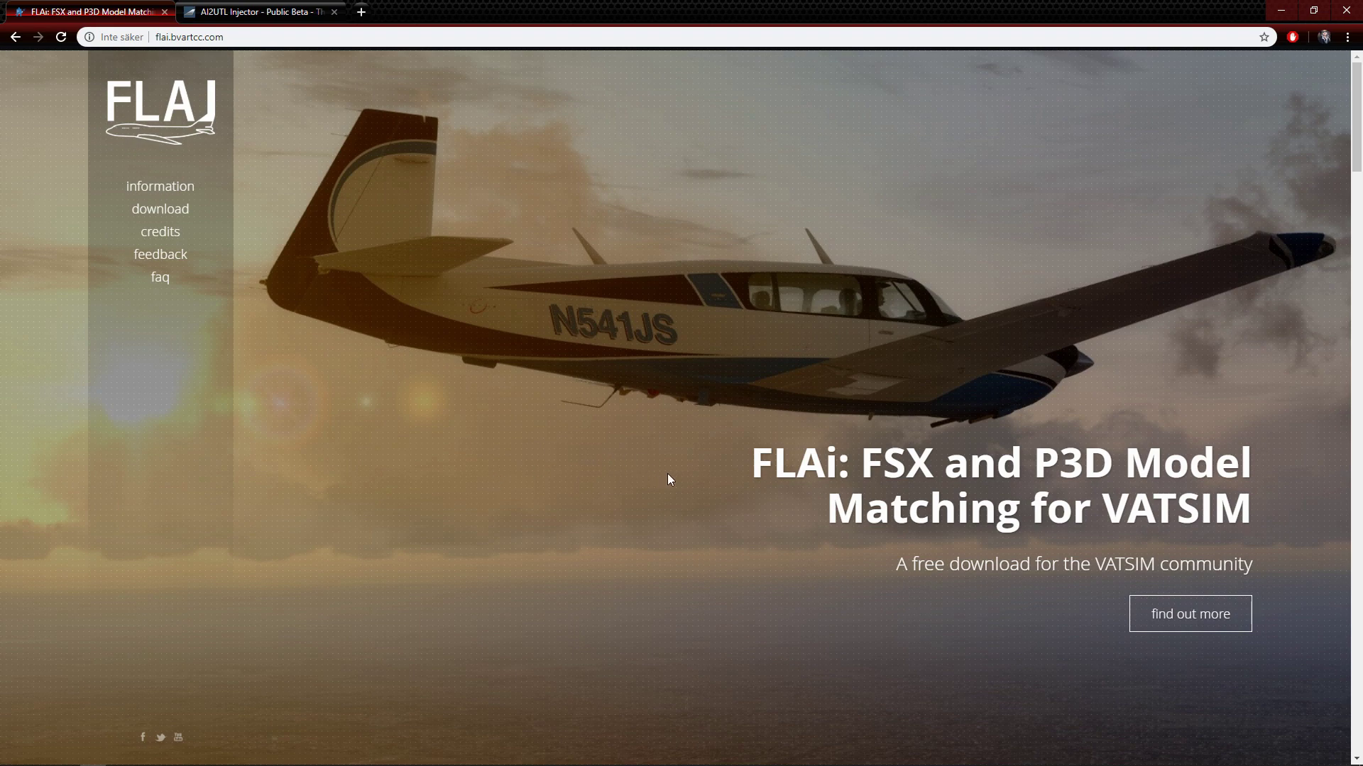
- Jump to the Download section of flai.bvartcc.com, where the Operations Center installer is offered
left_click(174, 211)
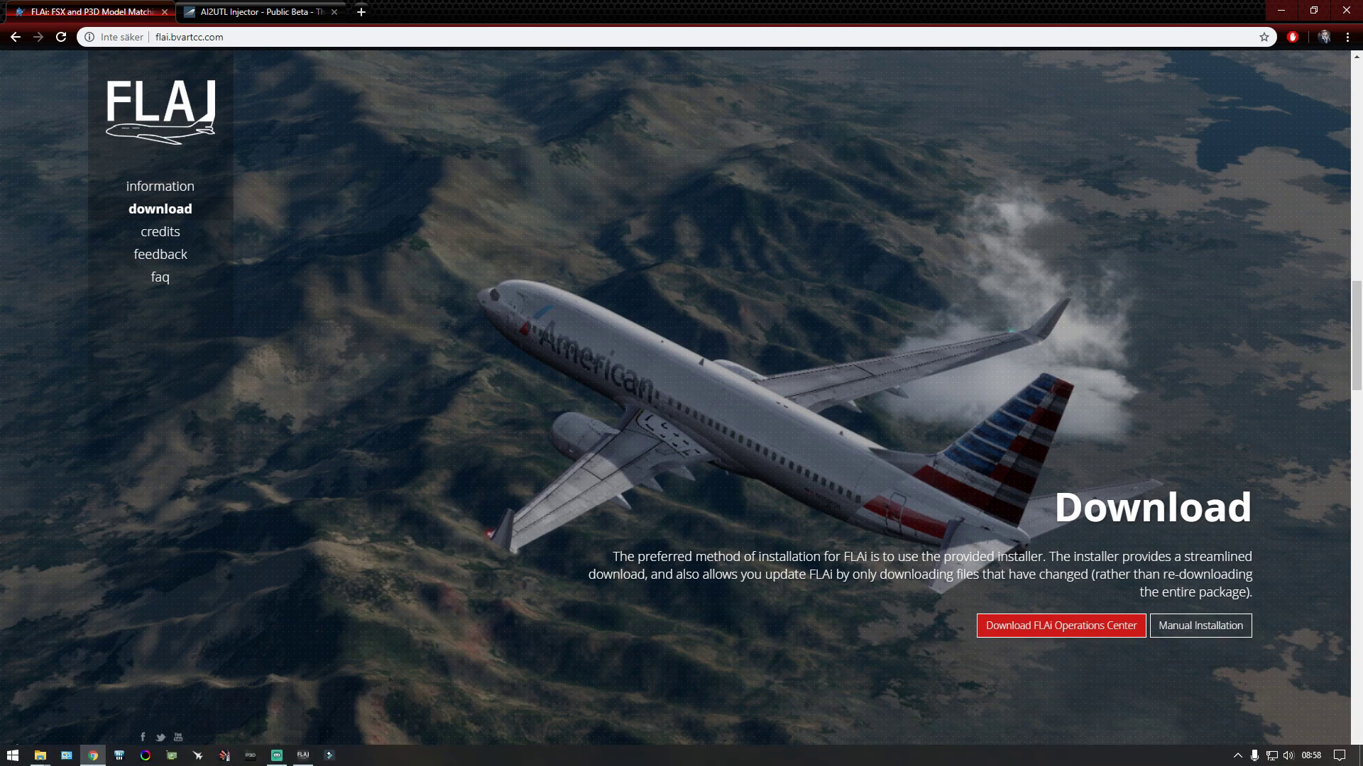
- Restore FLAi Operations Center and save its FLAi path settings
left_click(309, 758)
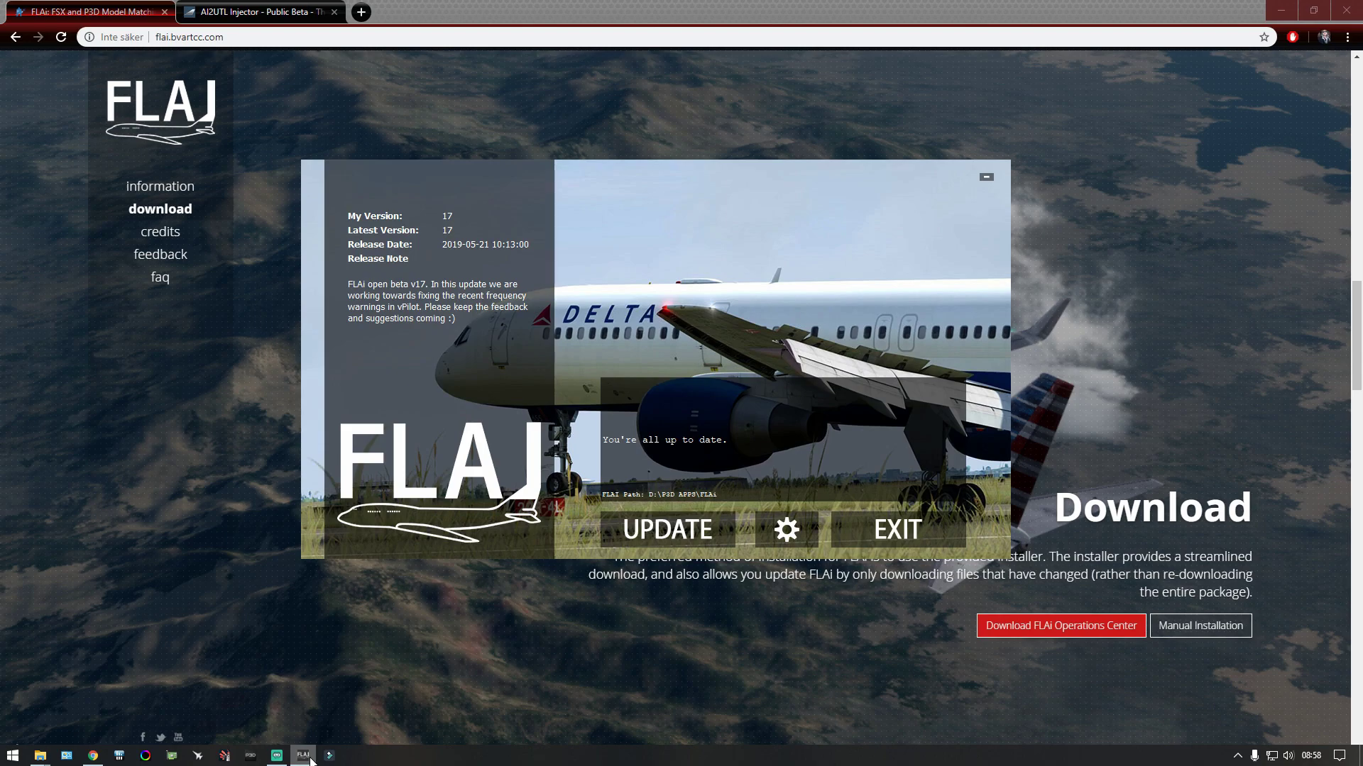
left_click_drag(731, 228, 711, 237)
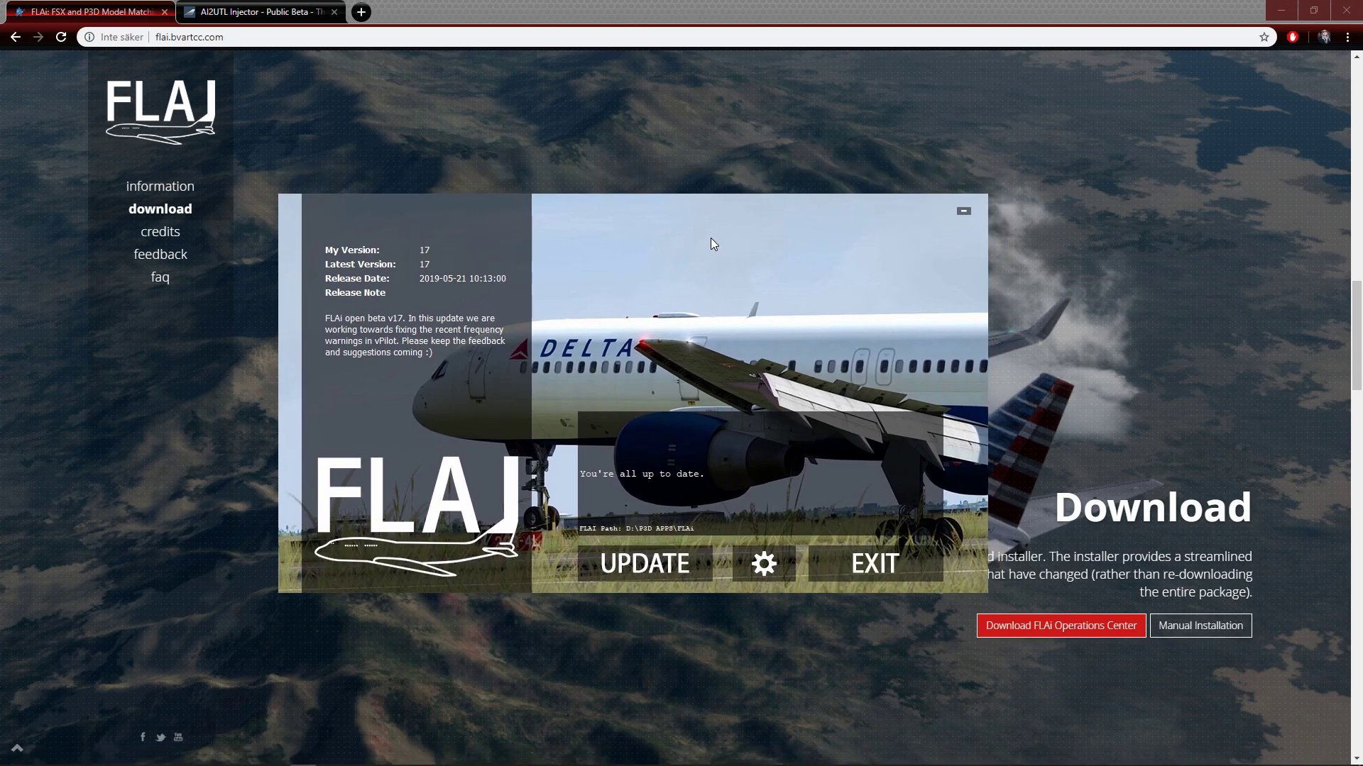
left_click(764, 564)
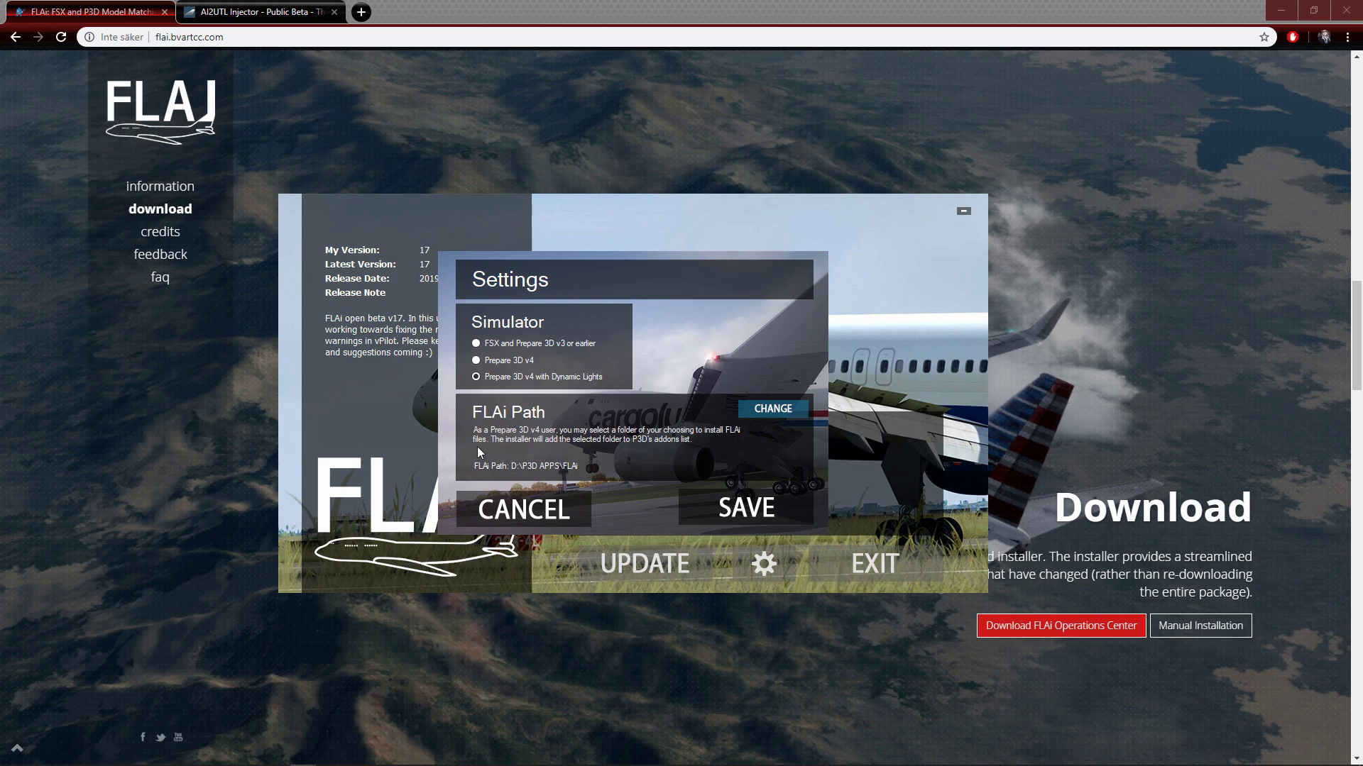
left_click(749, 509)
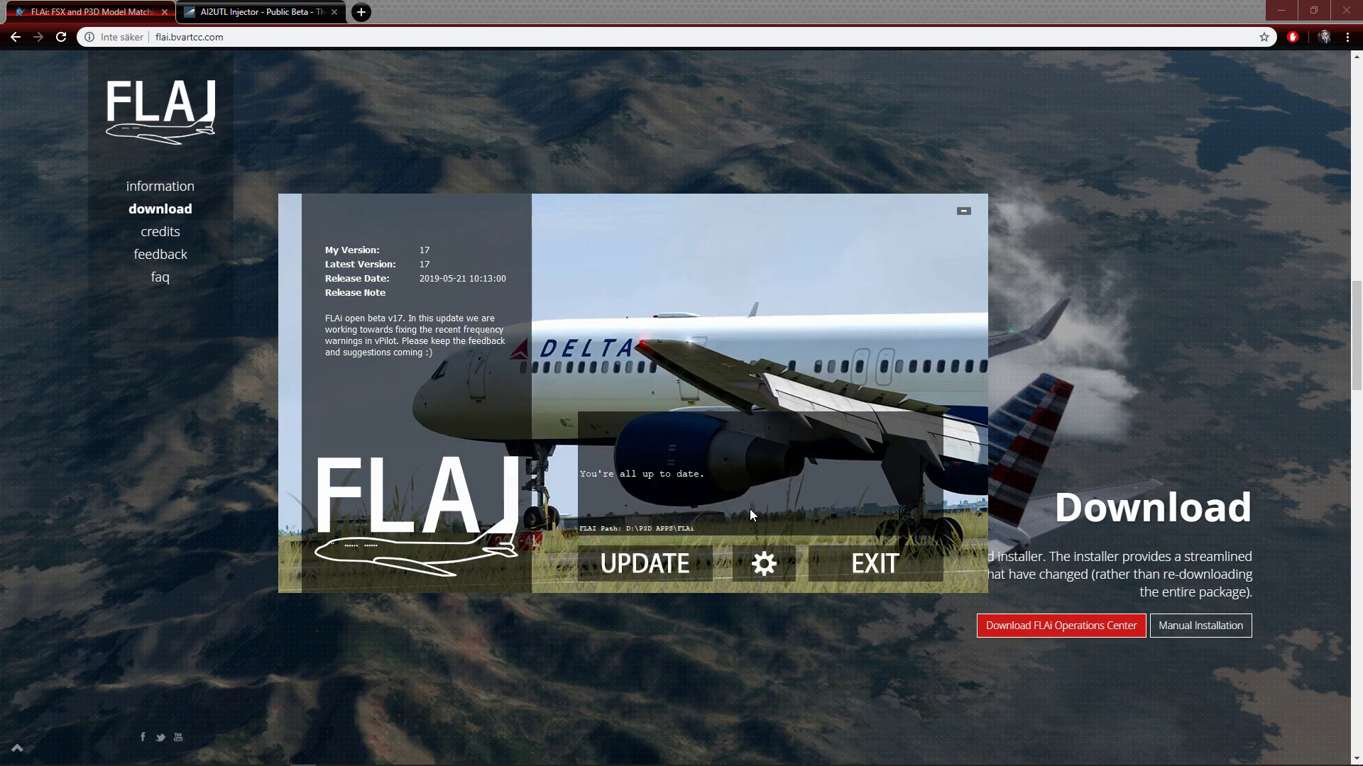
- Confirm FLAi is up to date at version 17 and minimize the window
left_click(657, 568)
left_click(726, 439)
left_click(963, 211)
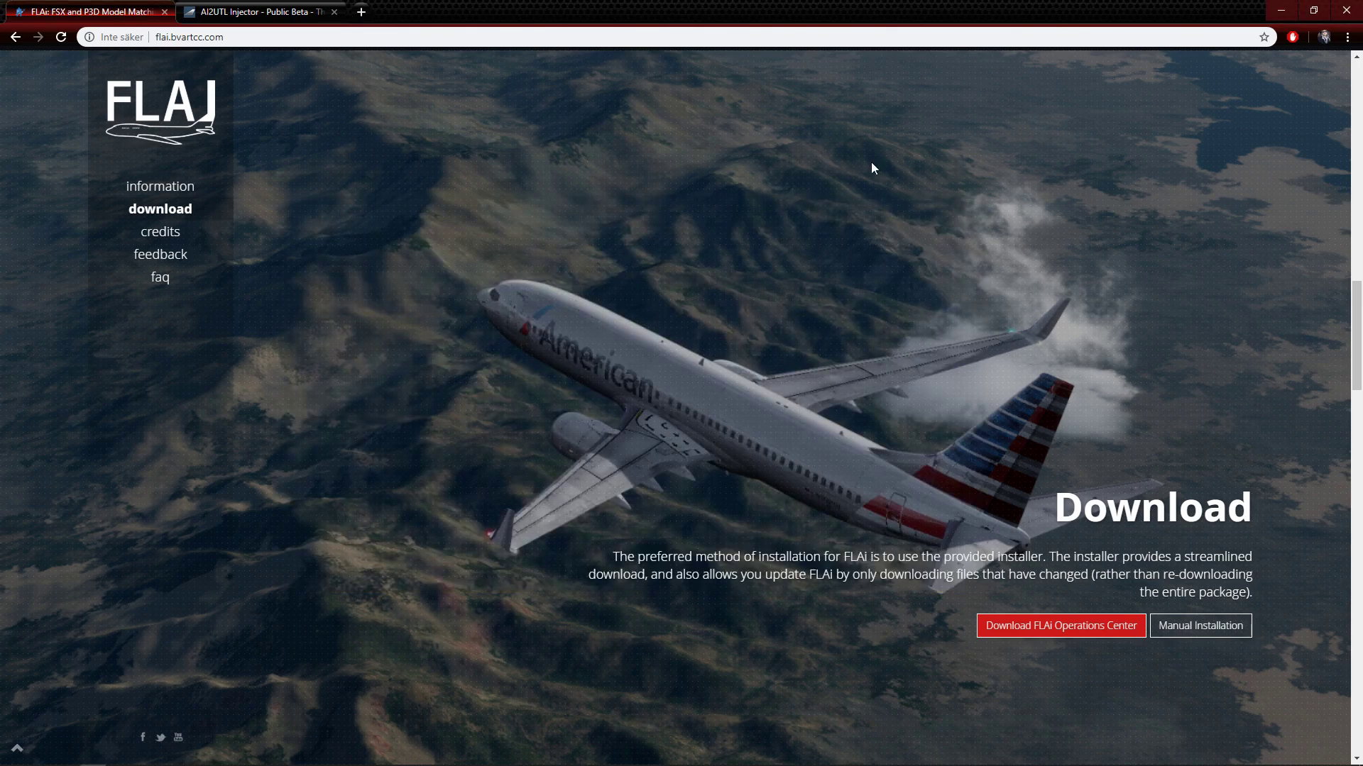
- Read the AI2UTL Injector public beta post and close its OneDrive page with AI2UTL-V1.0.0.5.zip
left_click(246, 11)
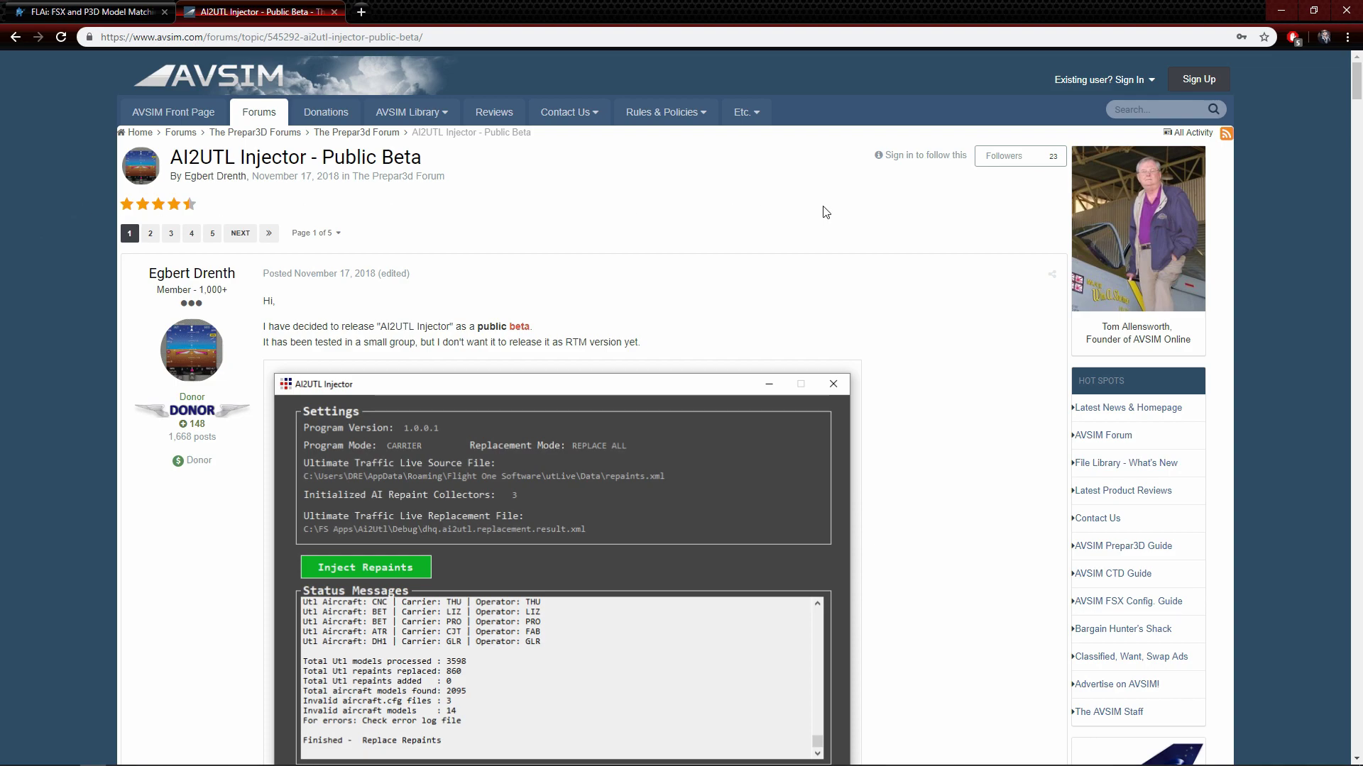
scroll(944, 211, "down", 3)
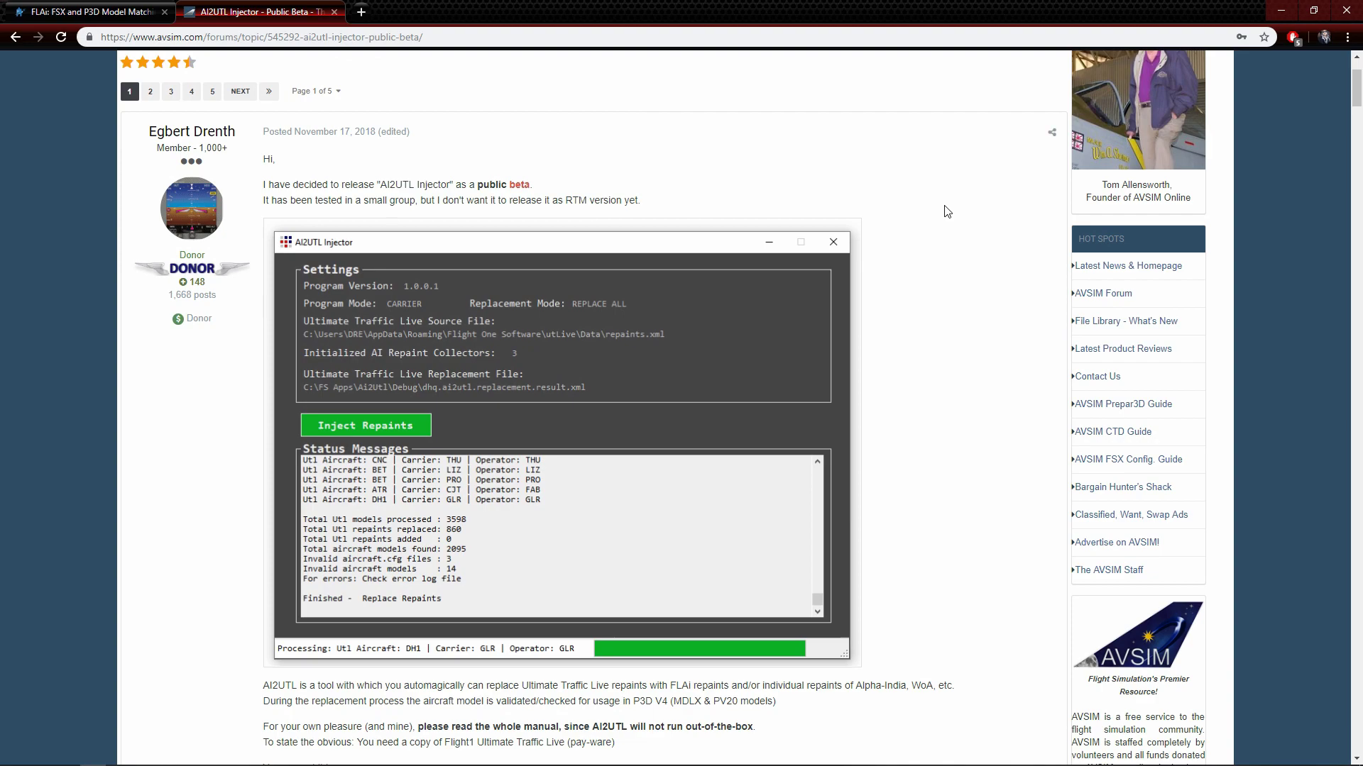
scroll(945, 211, "down", 1)
scroll(944, 212, "up", 1)
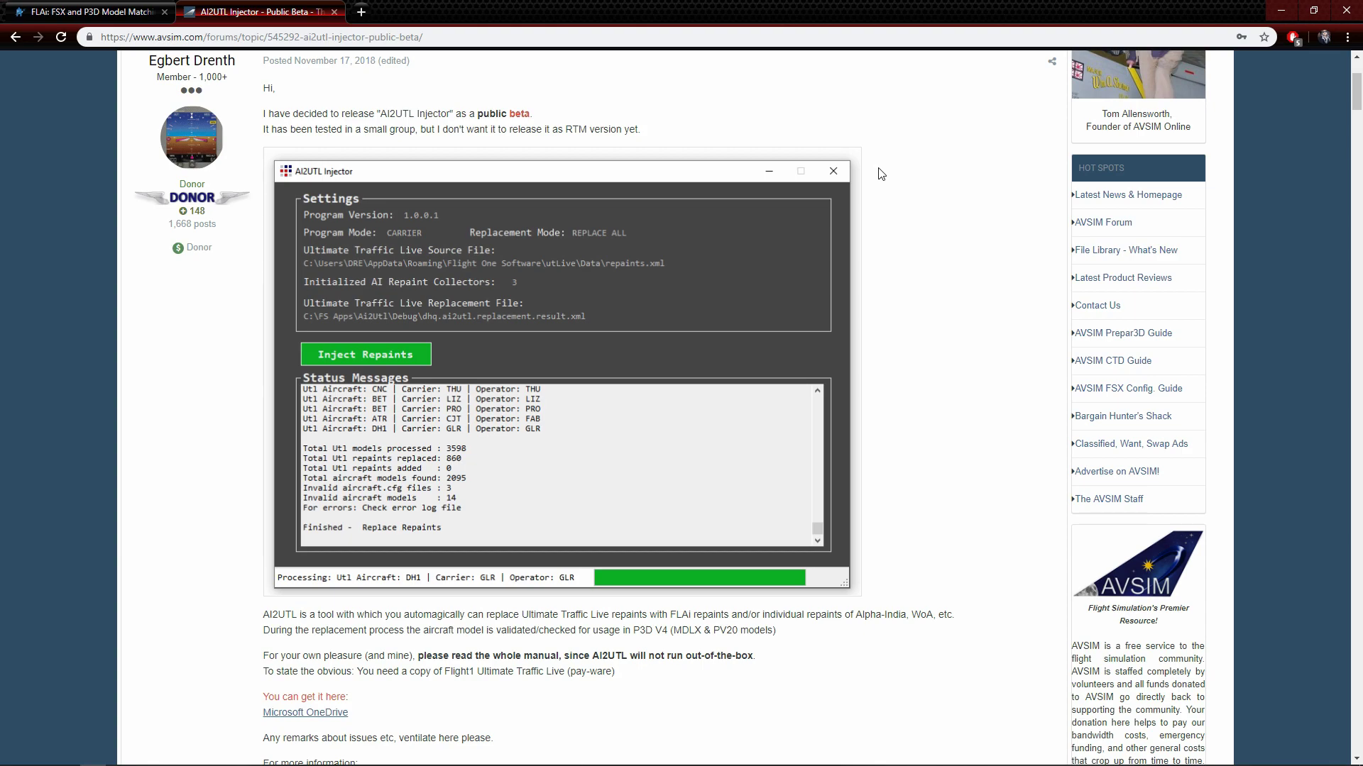
scroll(881, 174, "down", 1)
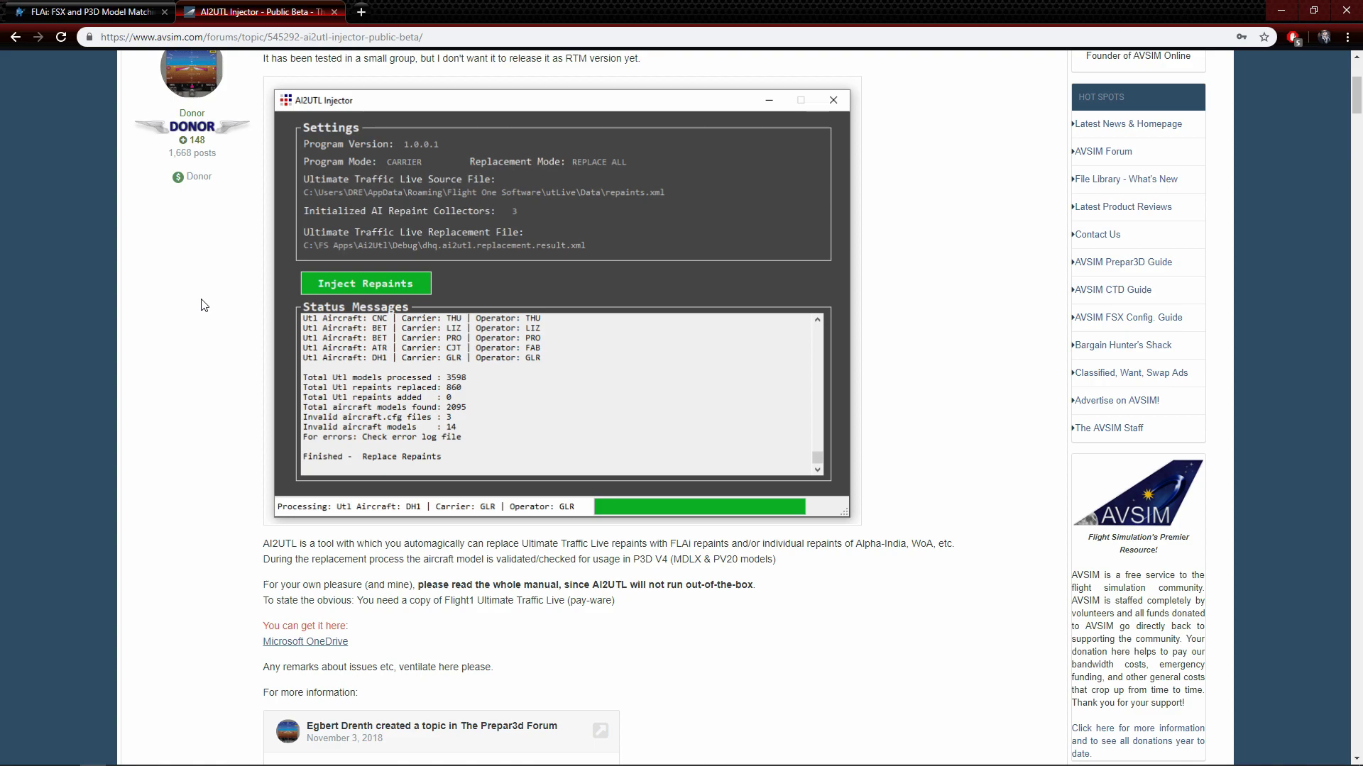
scroll(204, 305, "down", 4)
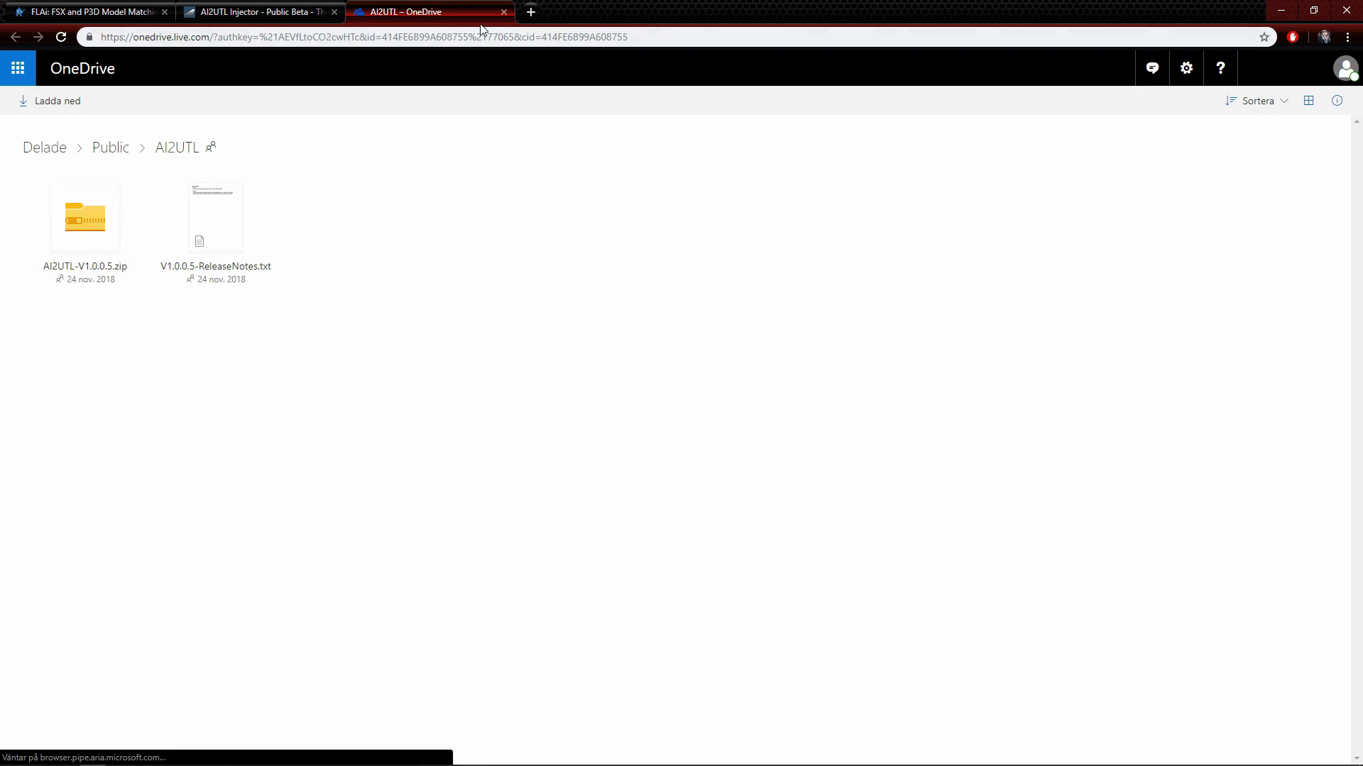
left_click(504, 12)
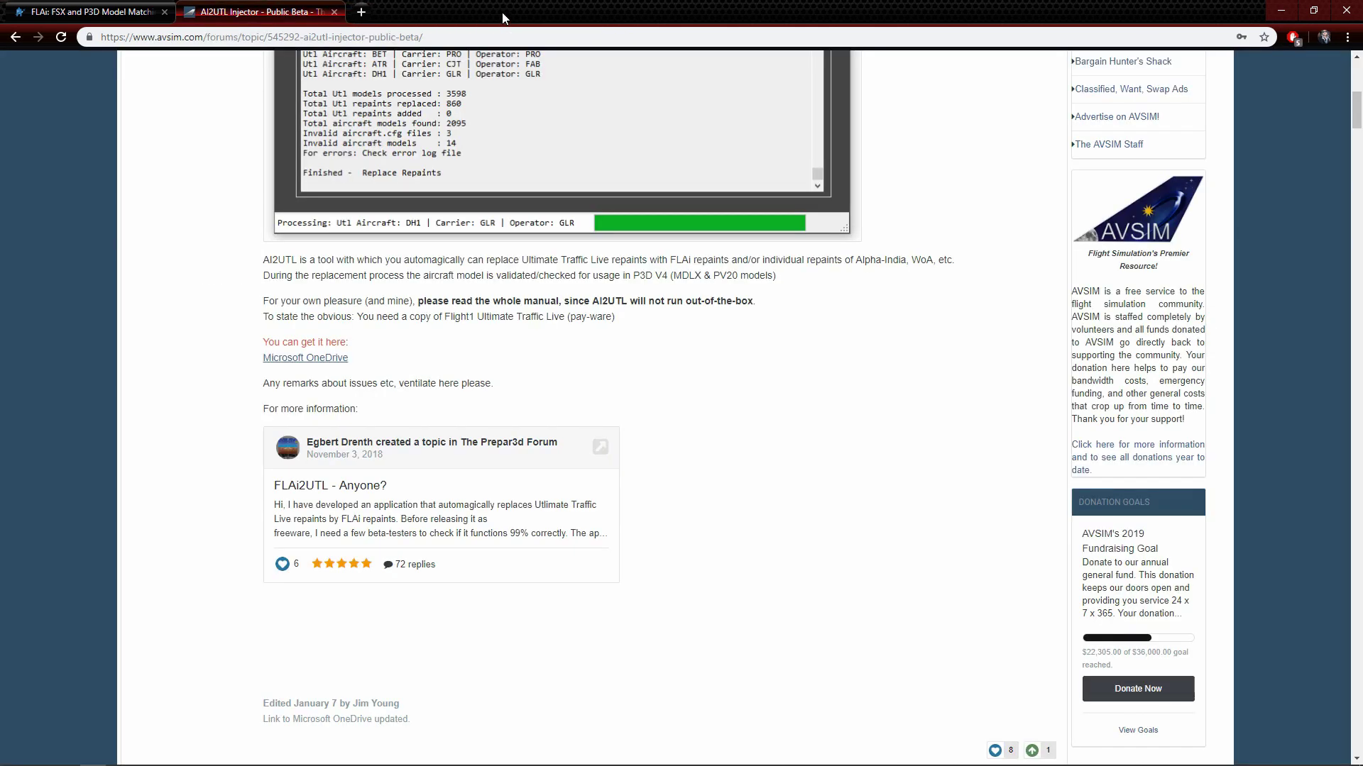
- Hide Chrome and restore the P3D APPS\Injector folder, enlarged to show all 13 files
left_click(1284, 11)
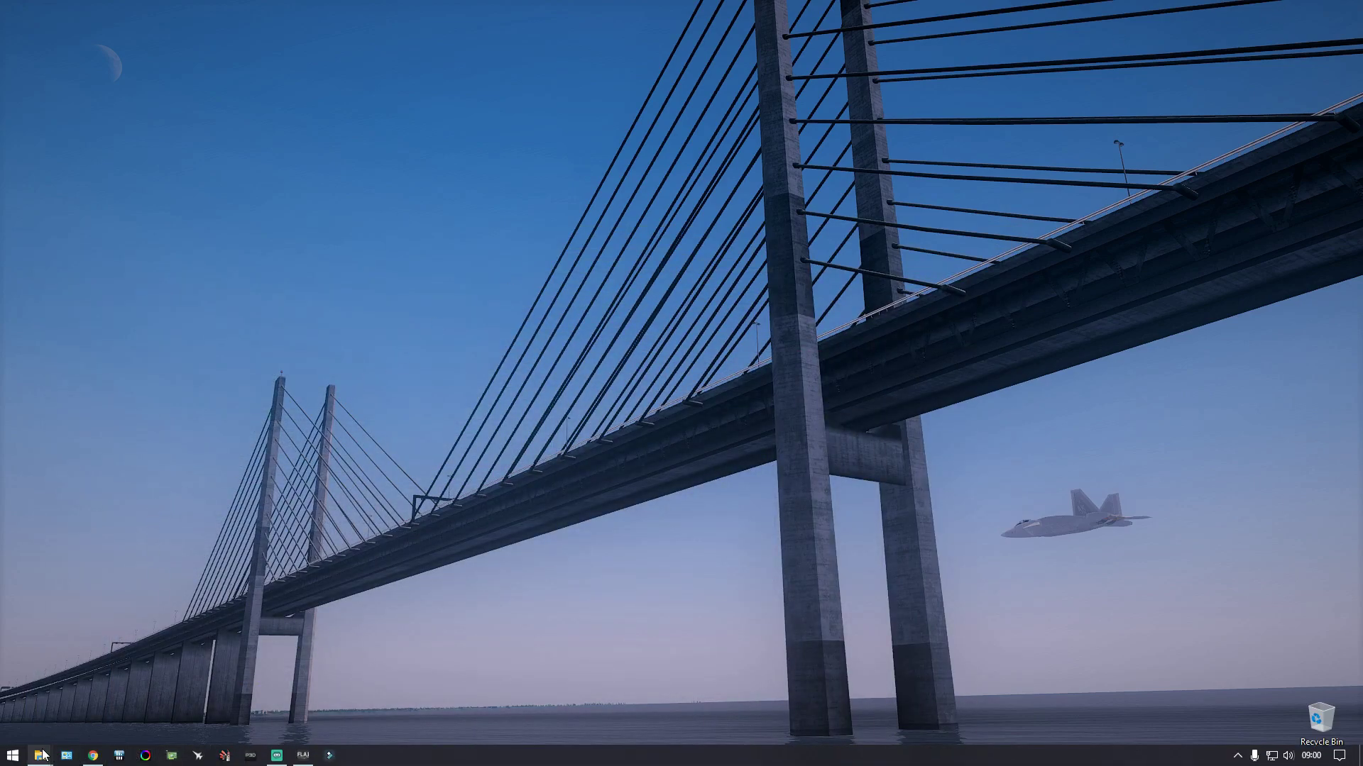
mouse_move(42, 760)
left_click(219, 698)
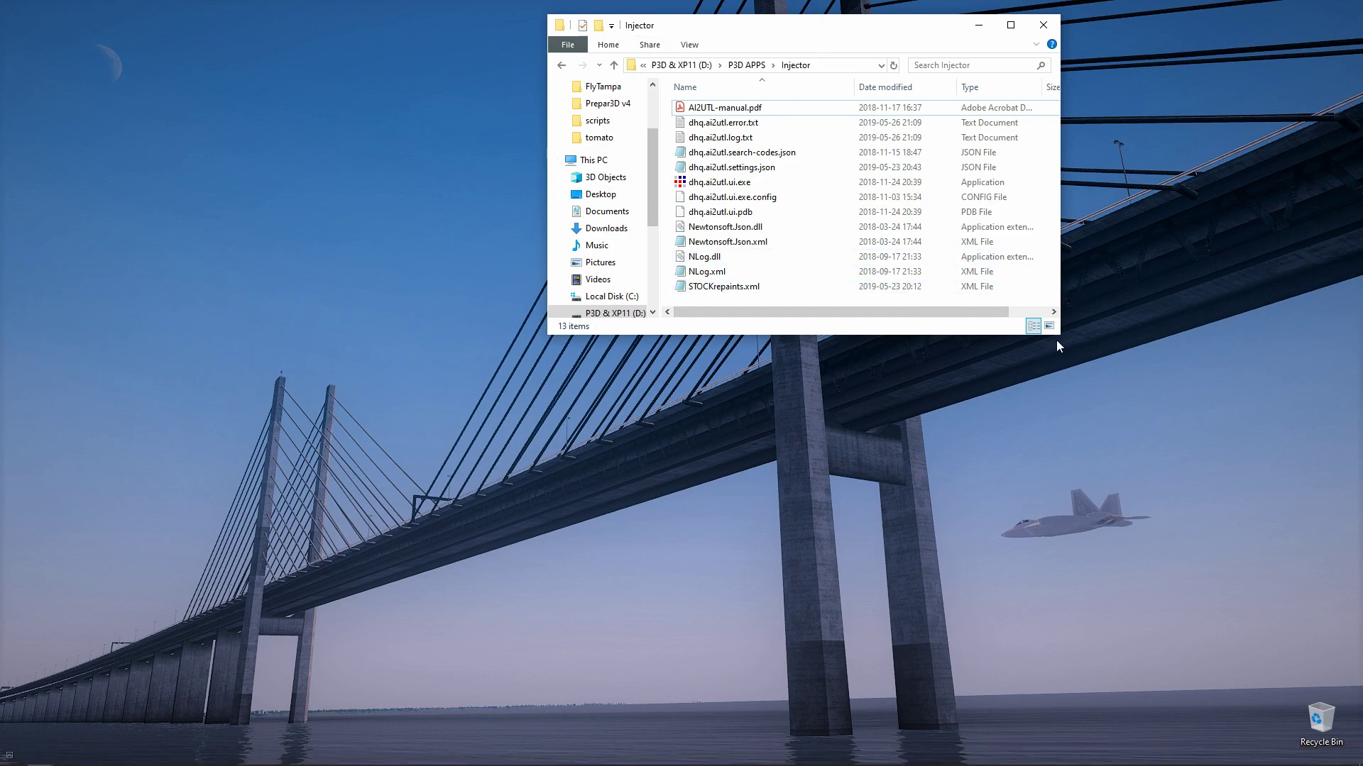
left_click_drag(1059, 333, 1106, 497)
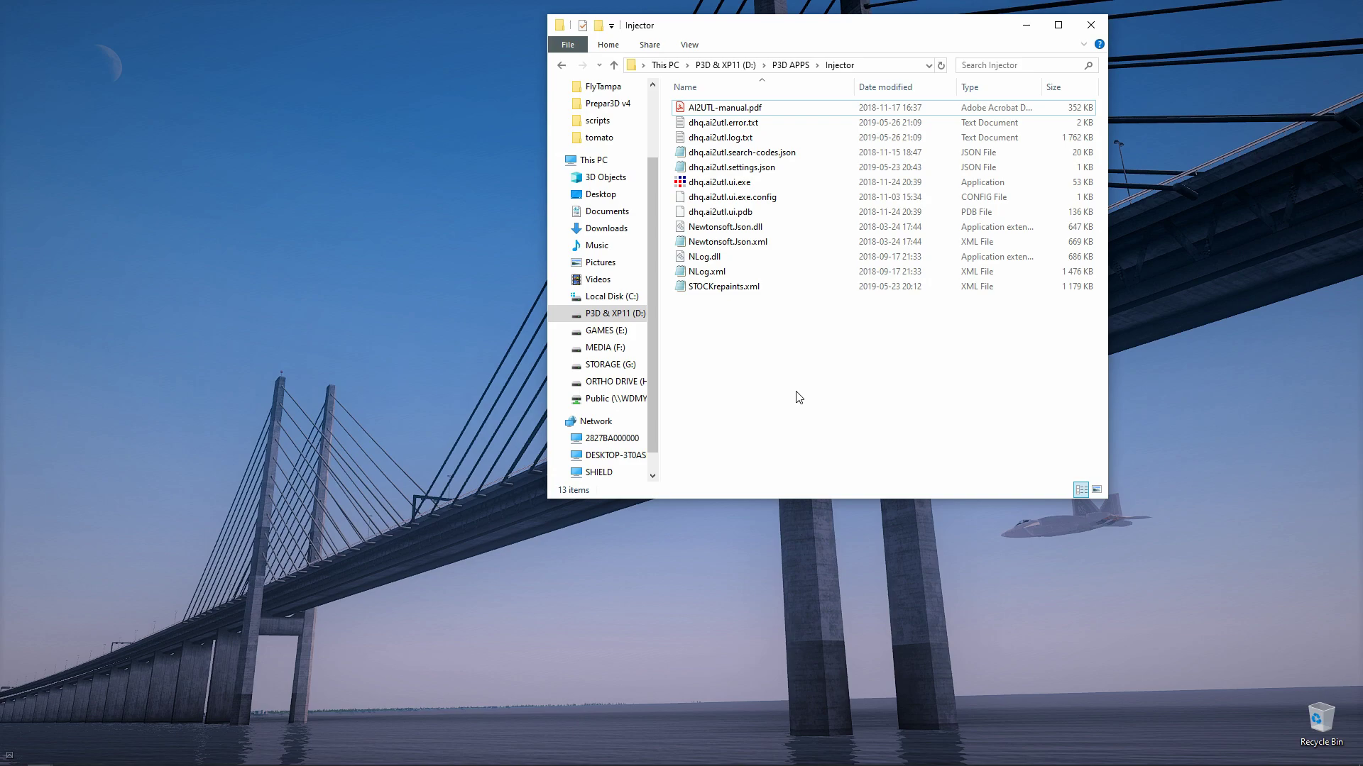
left_click(695, 108)
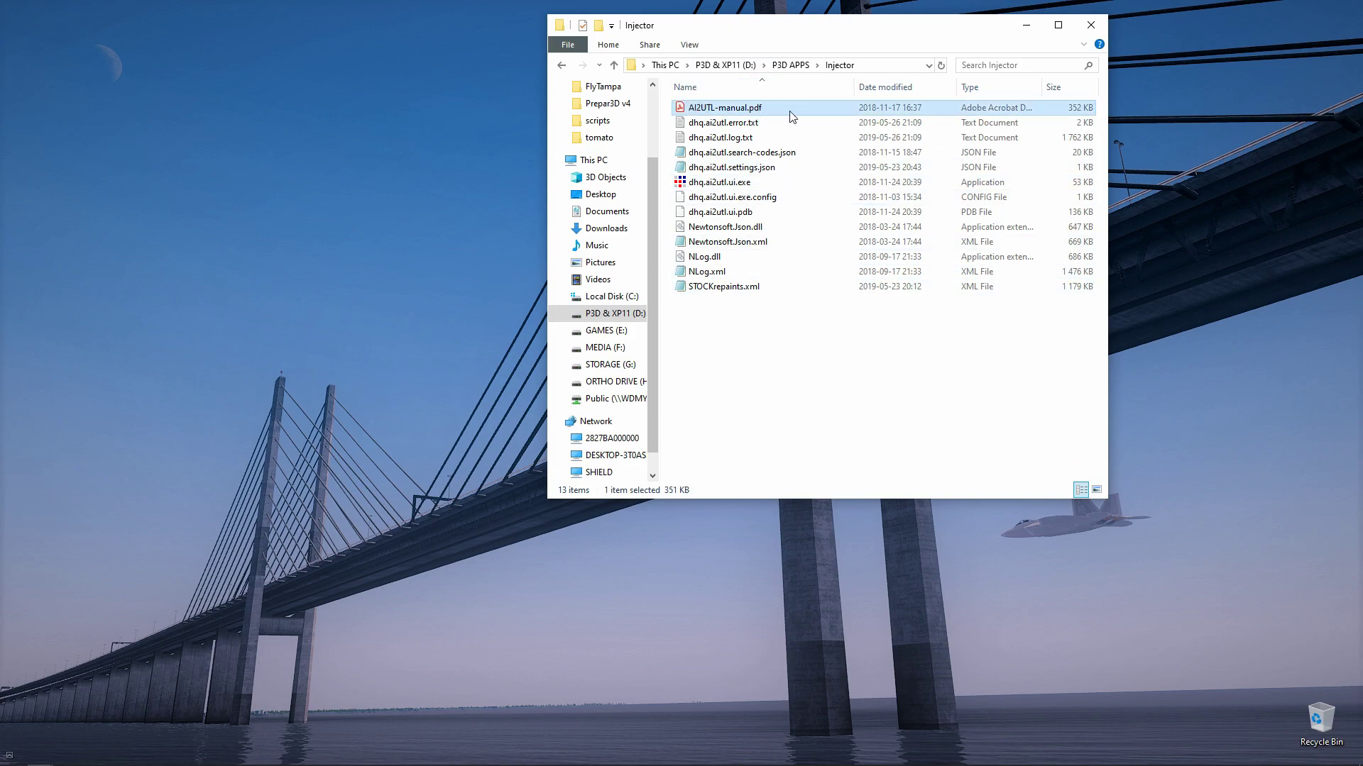
left_click(738, 397)
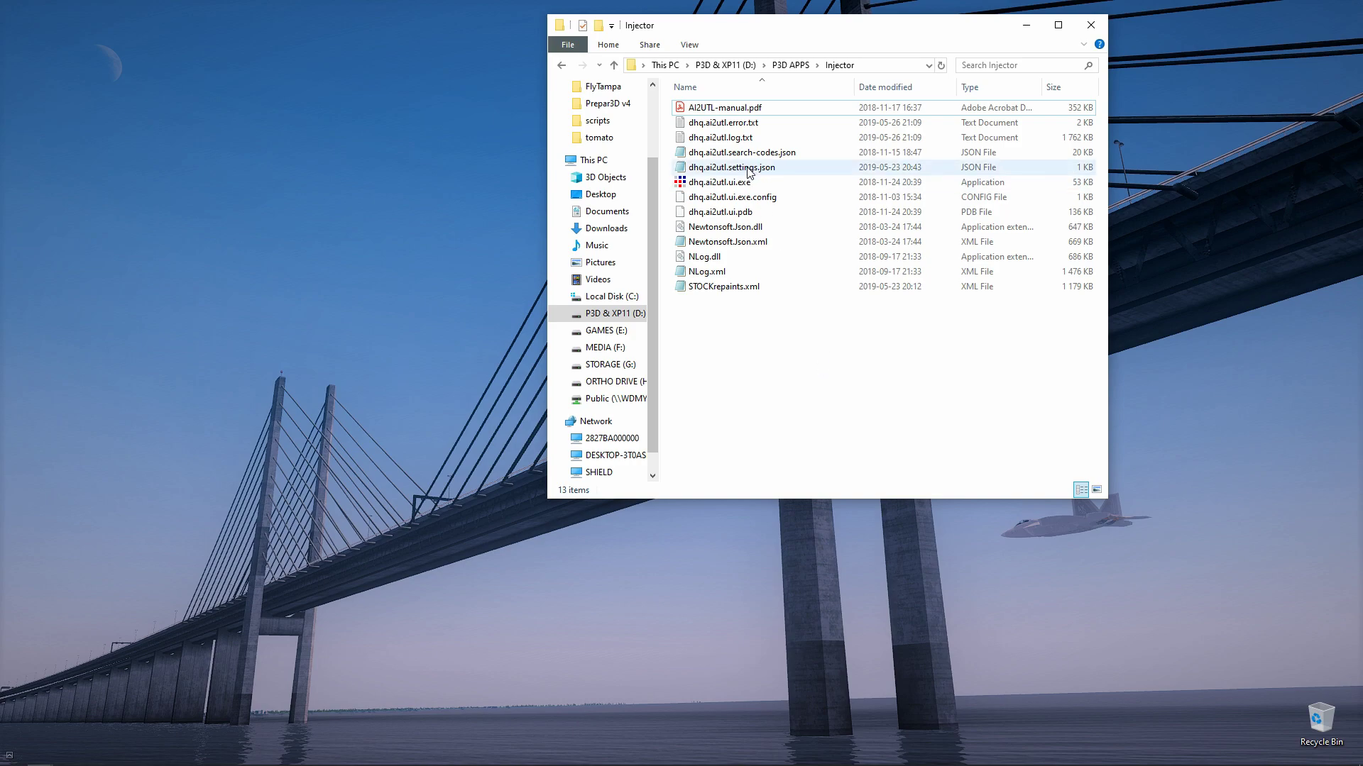
- Start renaming dhq.ai2utl.settings.json, then cancel, keeping its original name
right_click(737, 171)
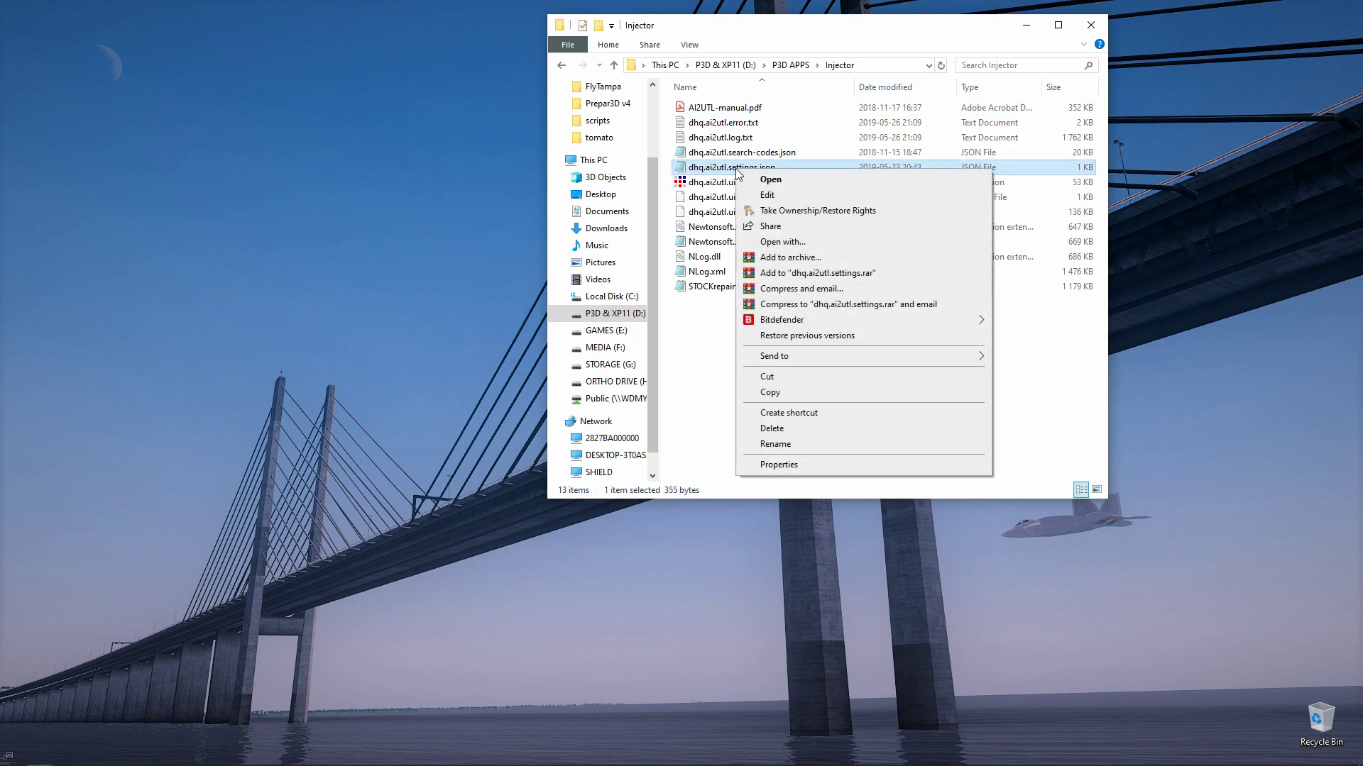
key("m")
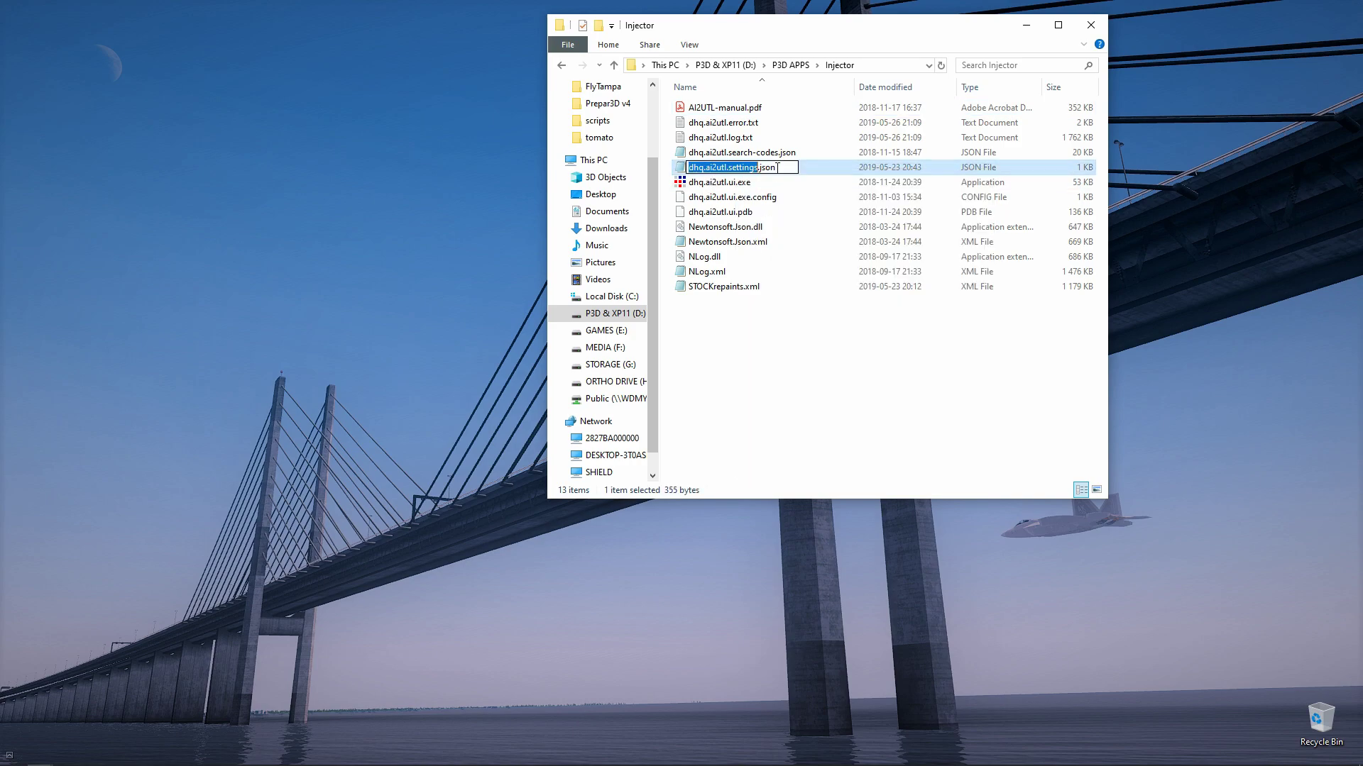
key("End")
key("Return")
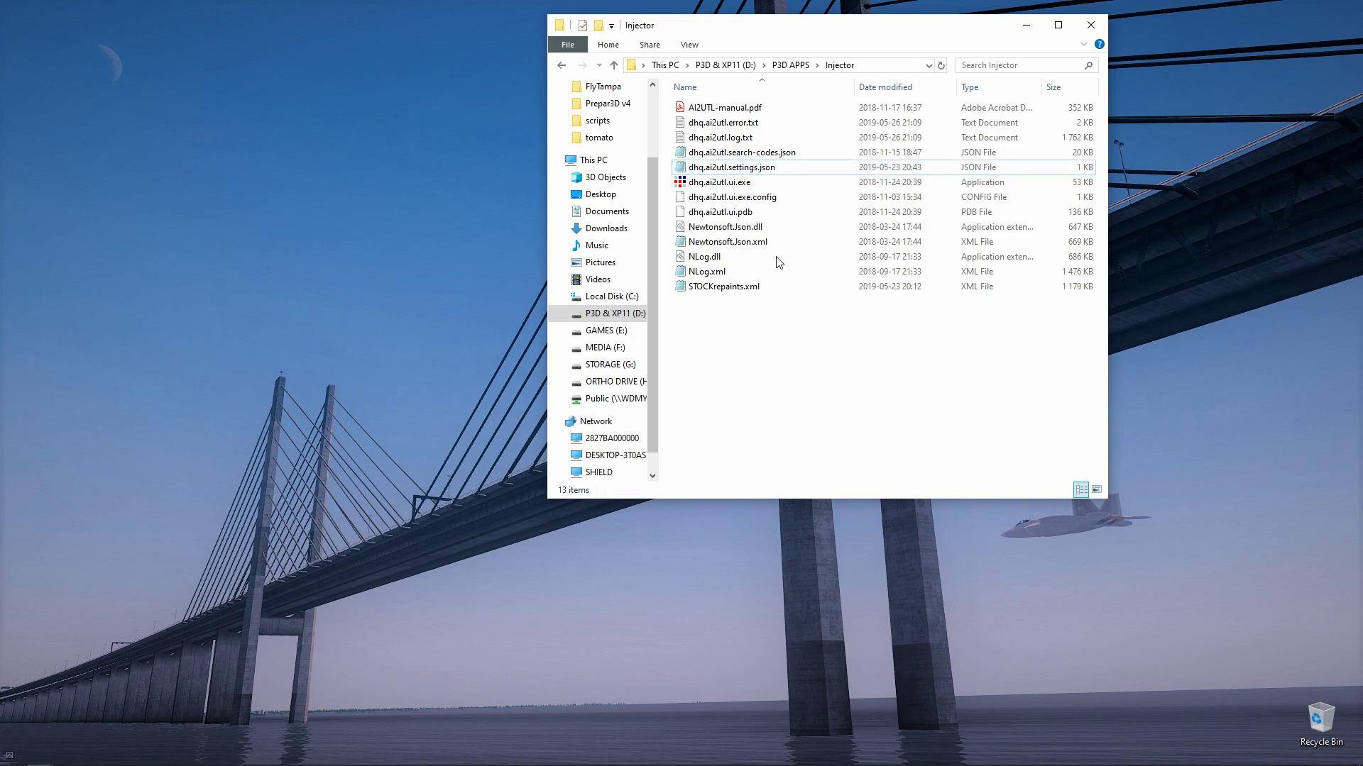
- Open dhq.ai2utl.settings.json in Notepad and arrange it beside the Injector folder
right_click(728, 169)
left_click(824, 239)
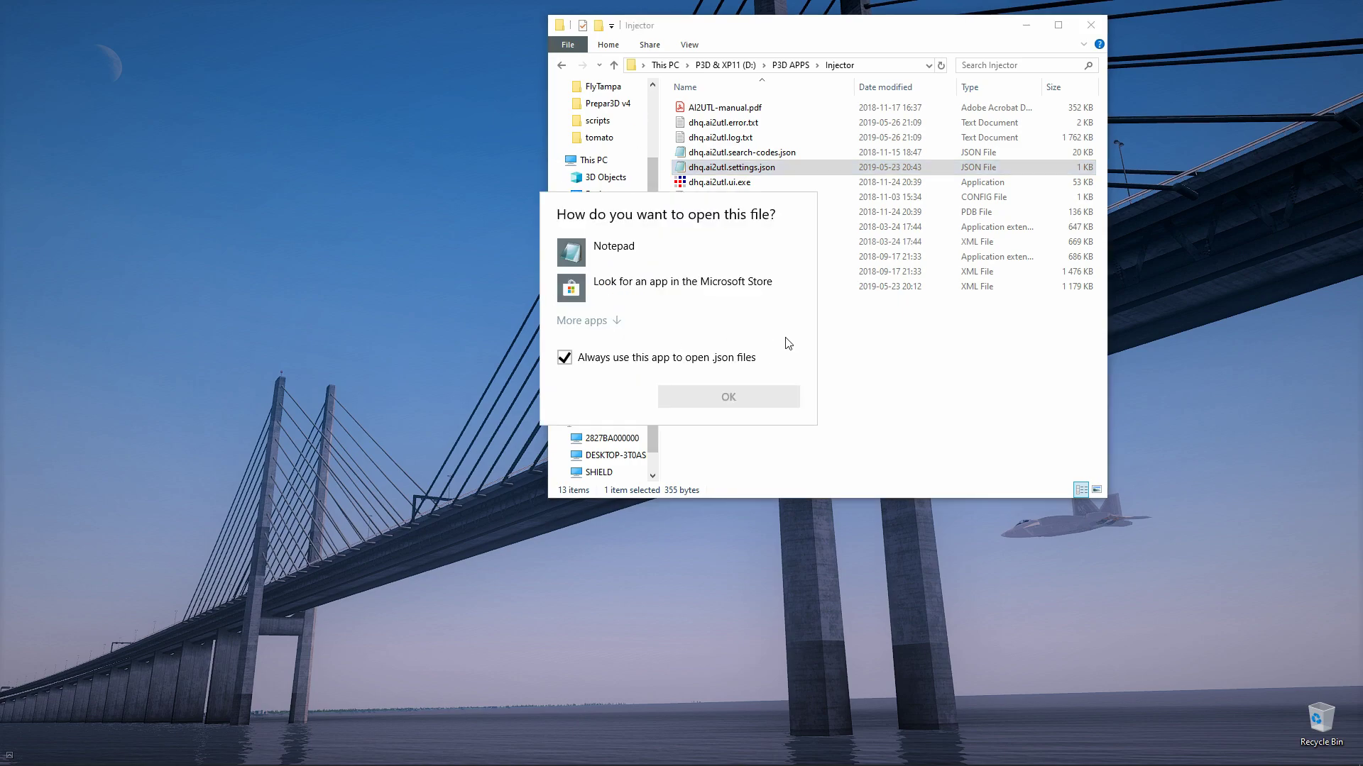
left_click(598, 255)
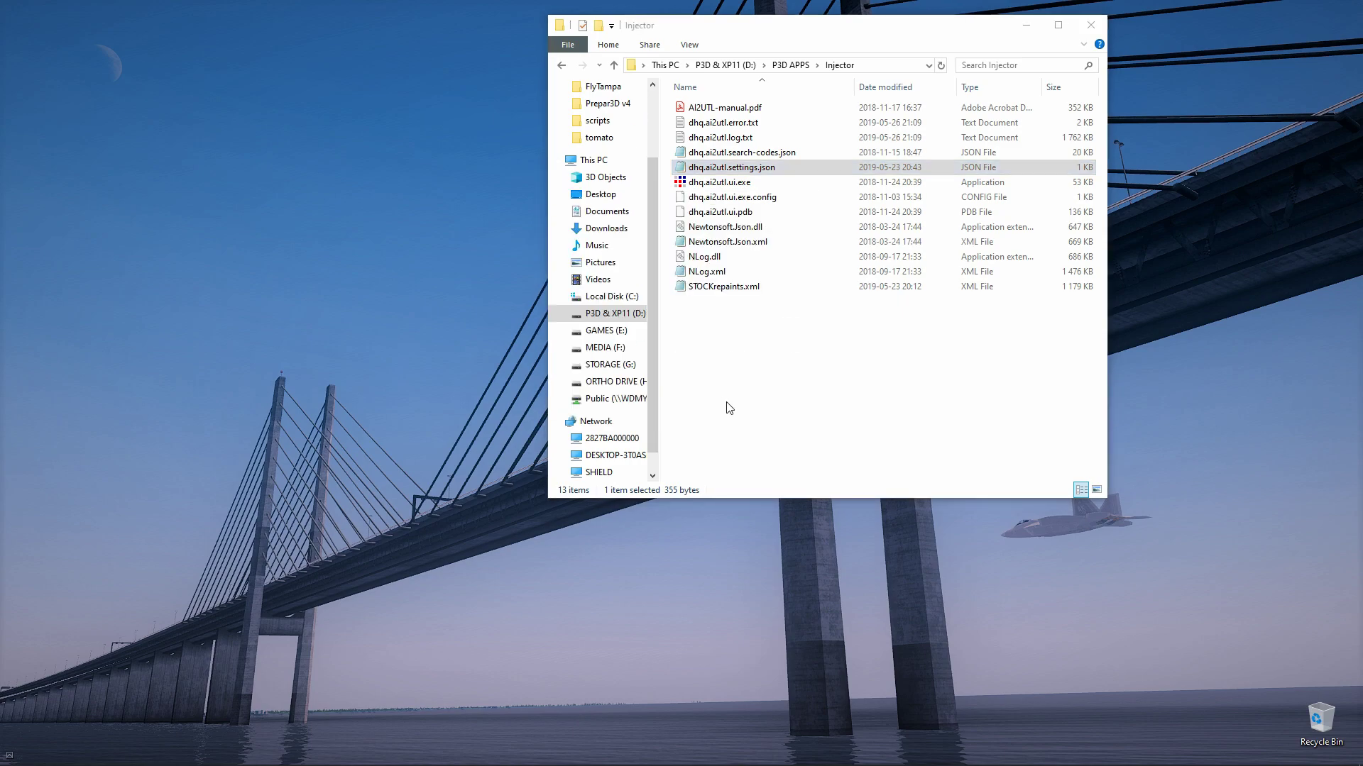
left_click_drag(607, 279, 455, 53)
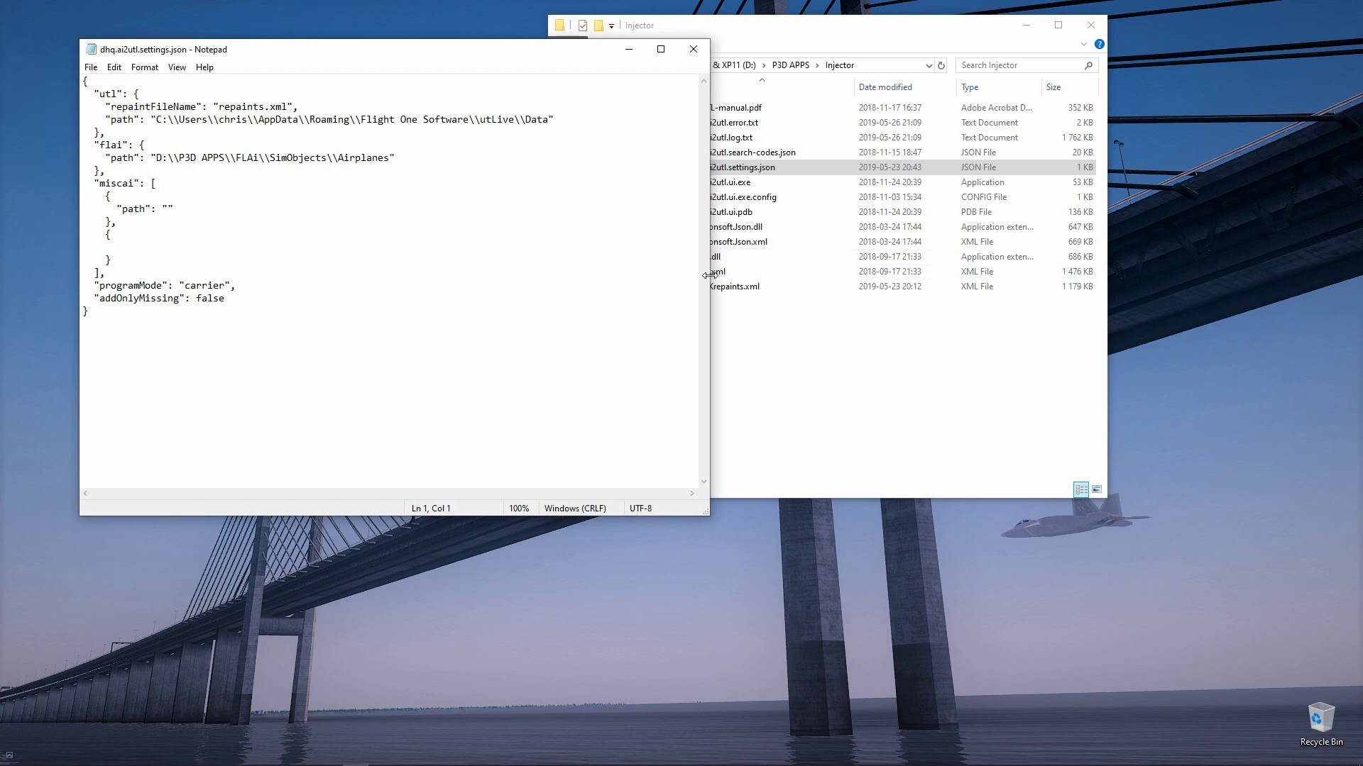
left_click_drag(709, 276, 575, 277)
left_click_drag(421, 51, 372, 36)
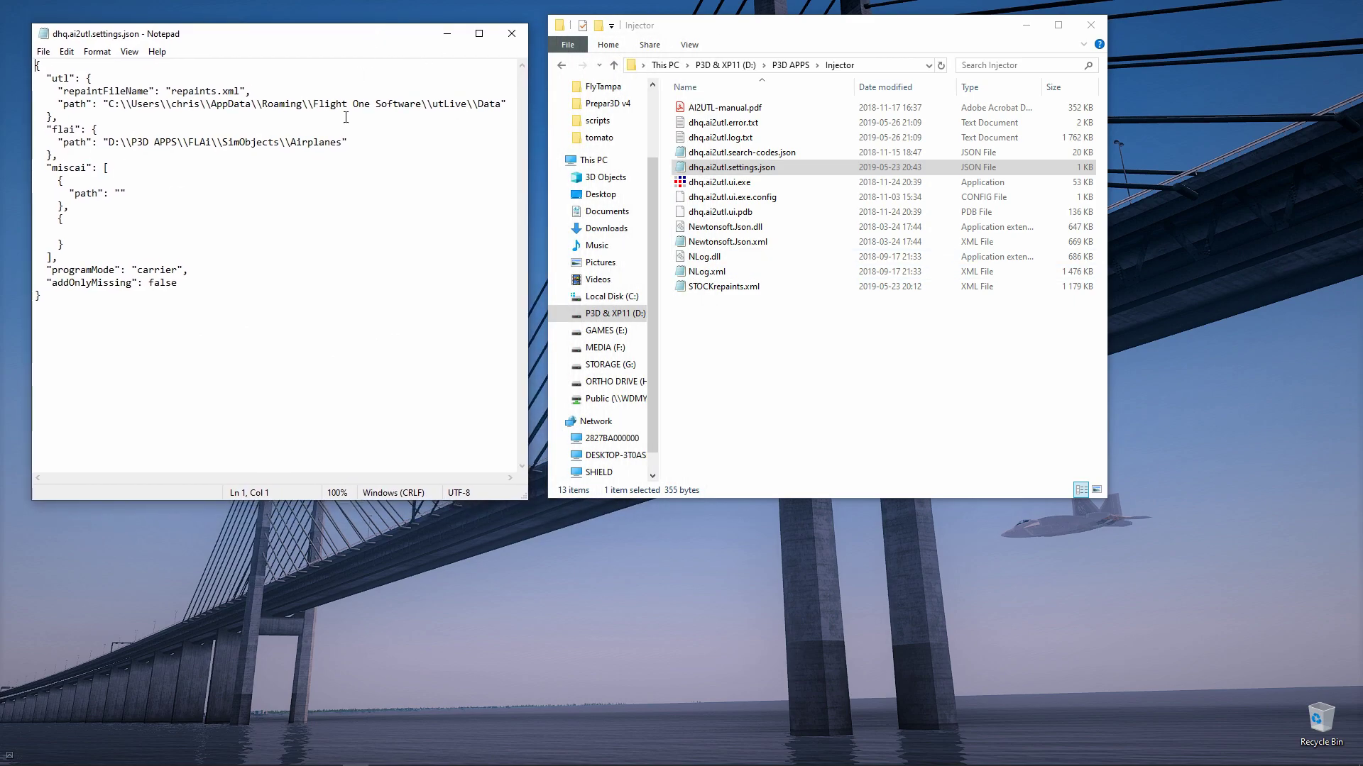
left_click(792, 381)
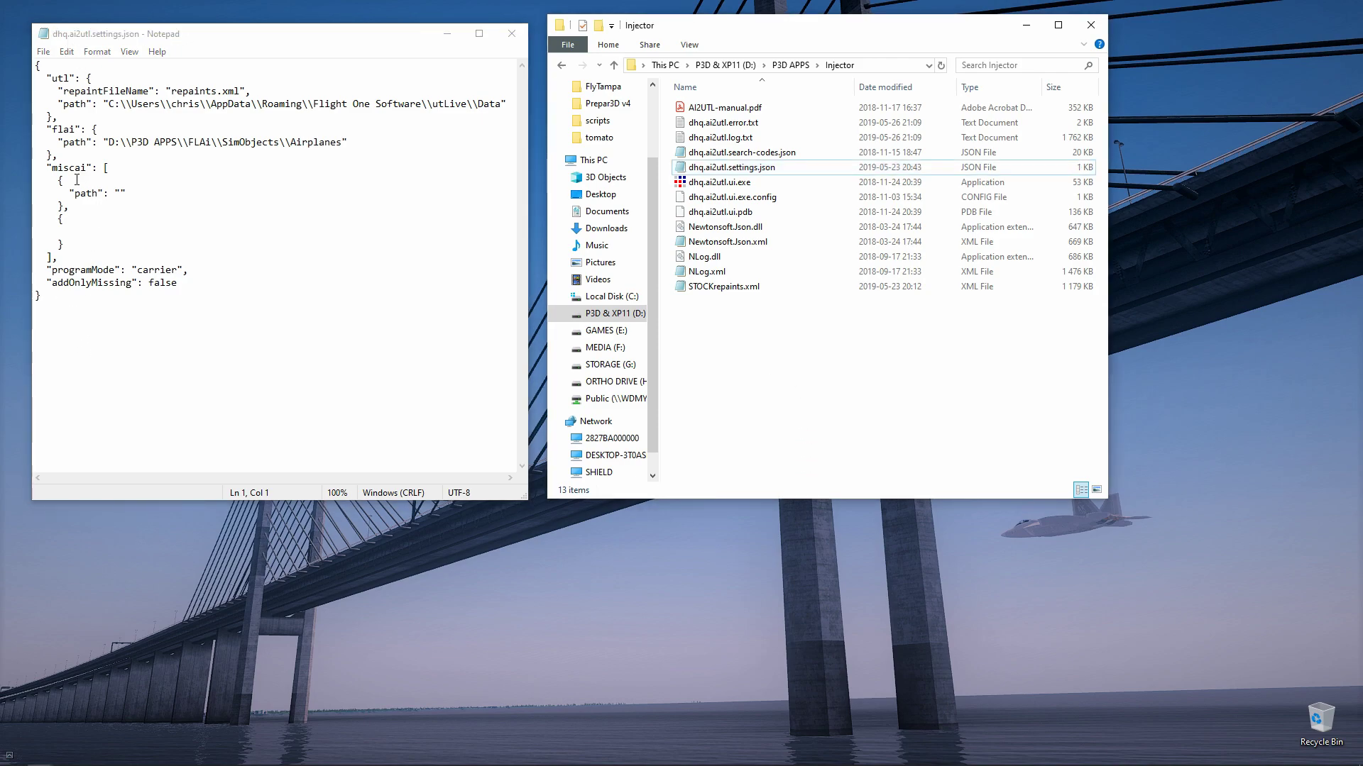
- Edit the miscai path value back to an empty string and highlight the repaints.xml file name
left_click(121, 193)
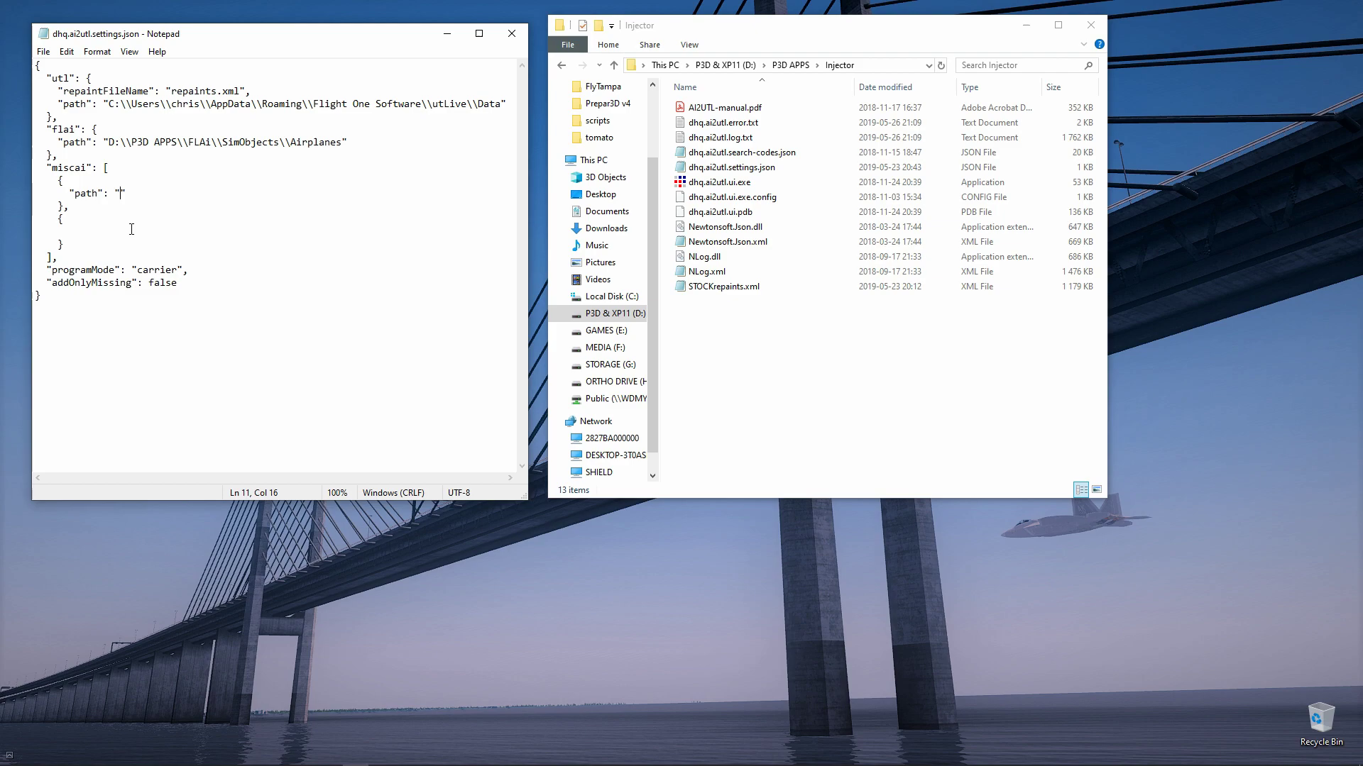
type("C:")
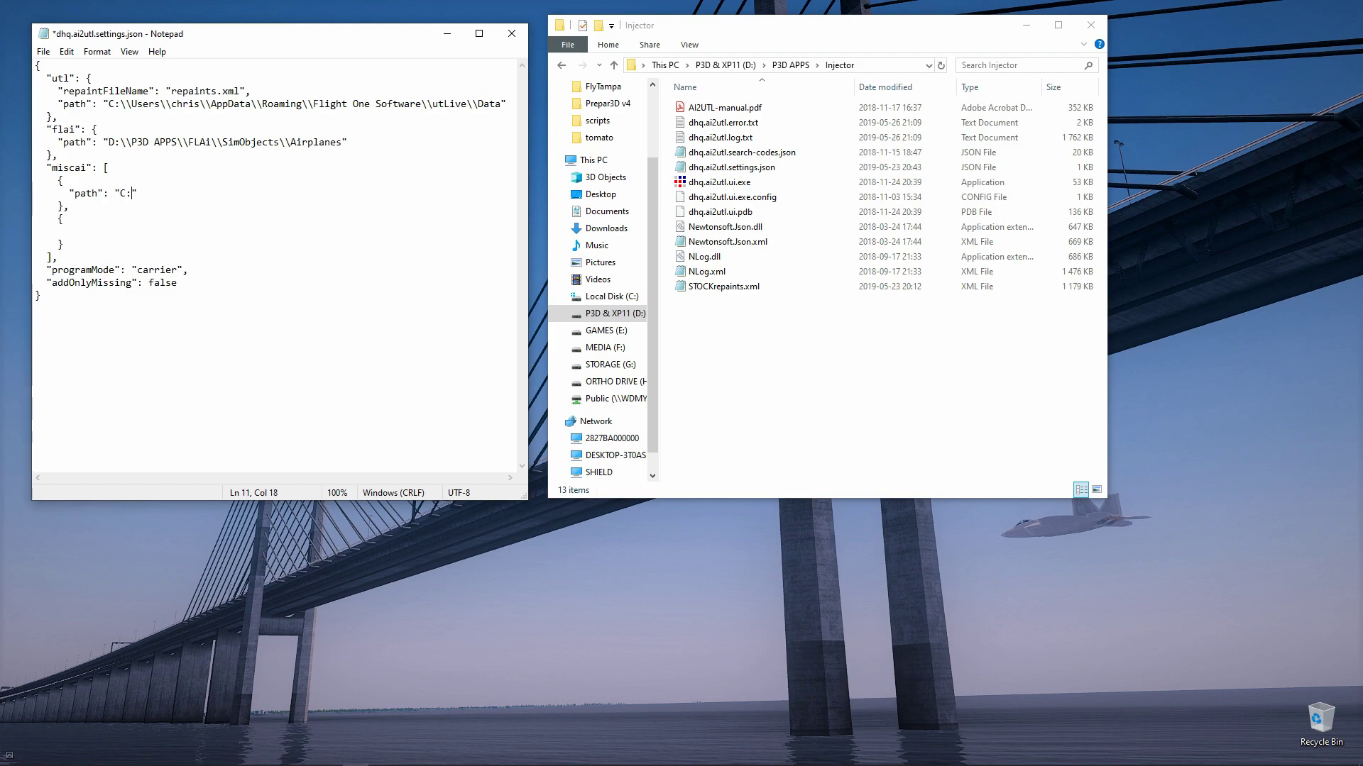
type("\\chris")
key("BackSpace")
key("BackSpace")
key("BackSpace")
key("BackSpace")
key("BackSpace")
key("BackSpace")
key("BackSpace")
key("BackSpace")
left_click_drag(162, 90, 247, 85)
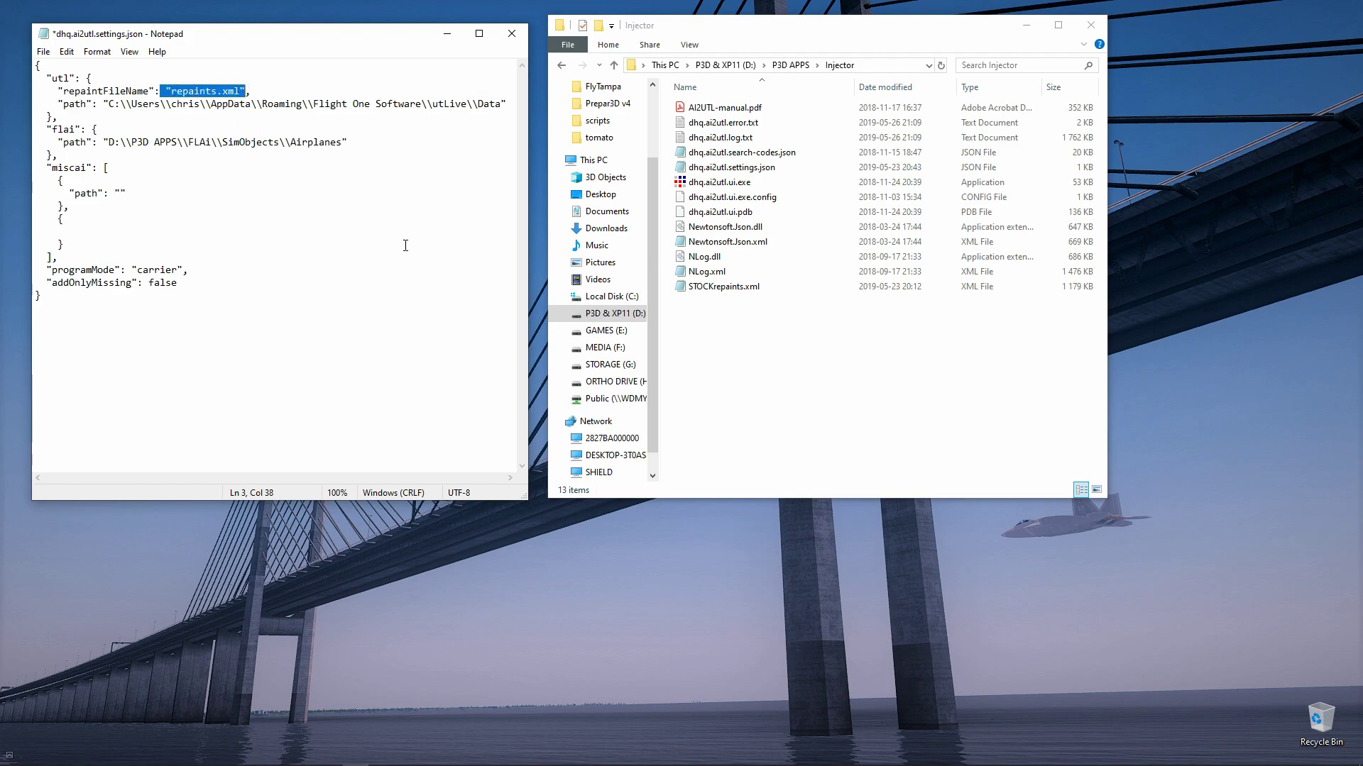
left_click(801, 359)
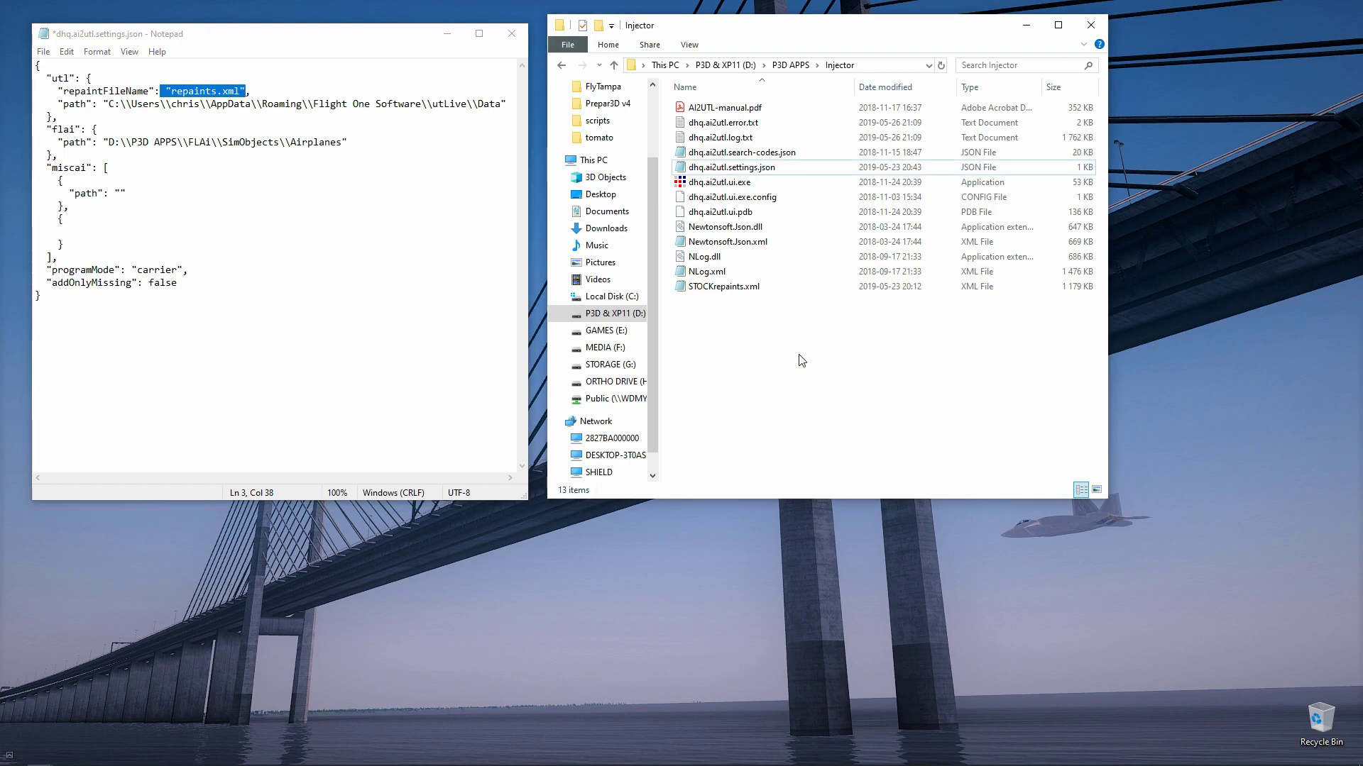
- Bring up the utLive Data folder window, widened, and inspect its full folder path
left_click(1025, 28)
mouse_move(44, 761)
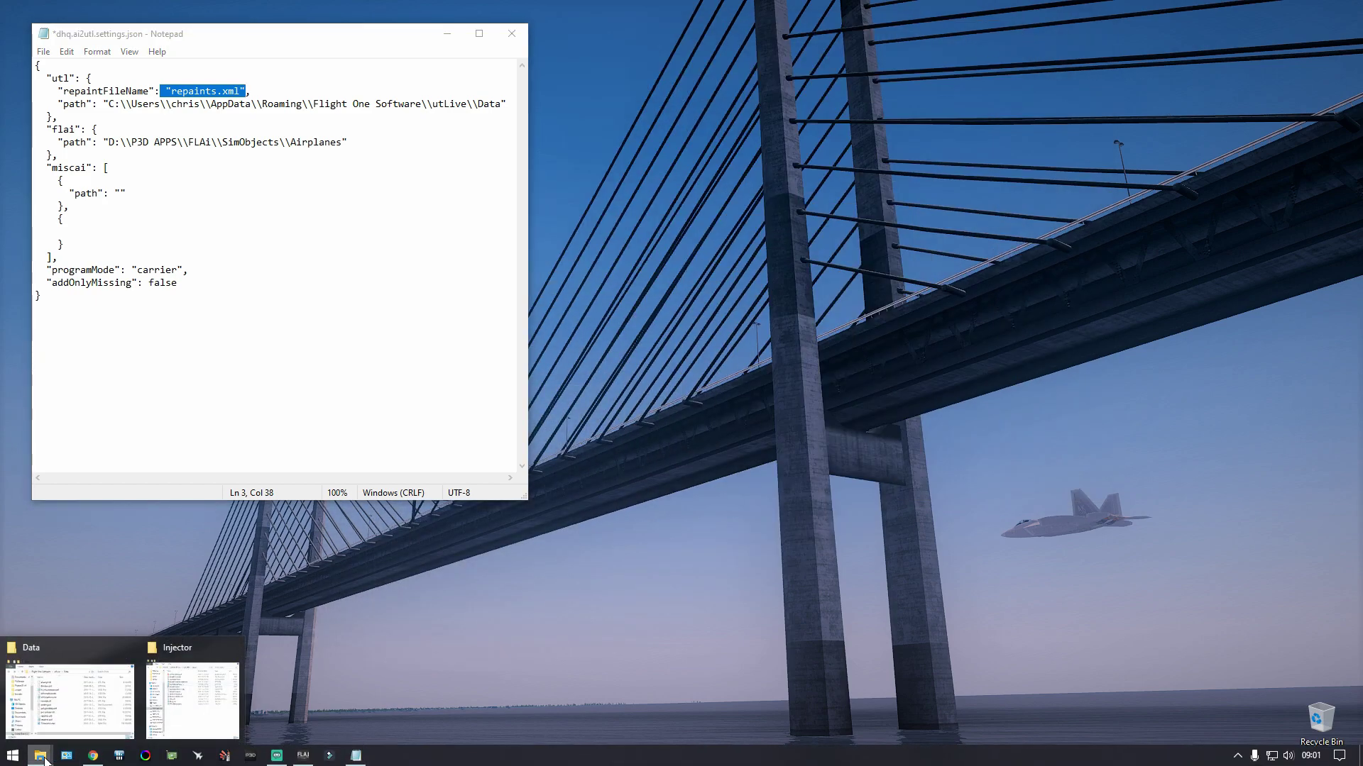
left_click(57, 699)
left_click_drag(373, 30, 984, 93)
left_click(932, 126)
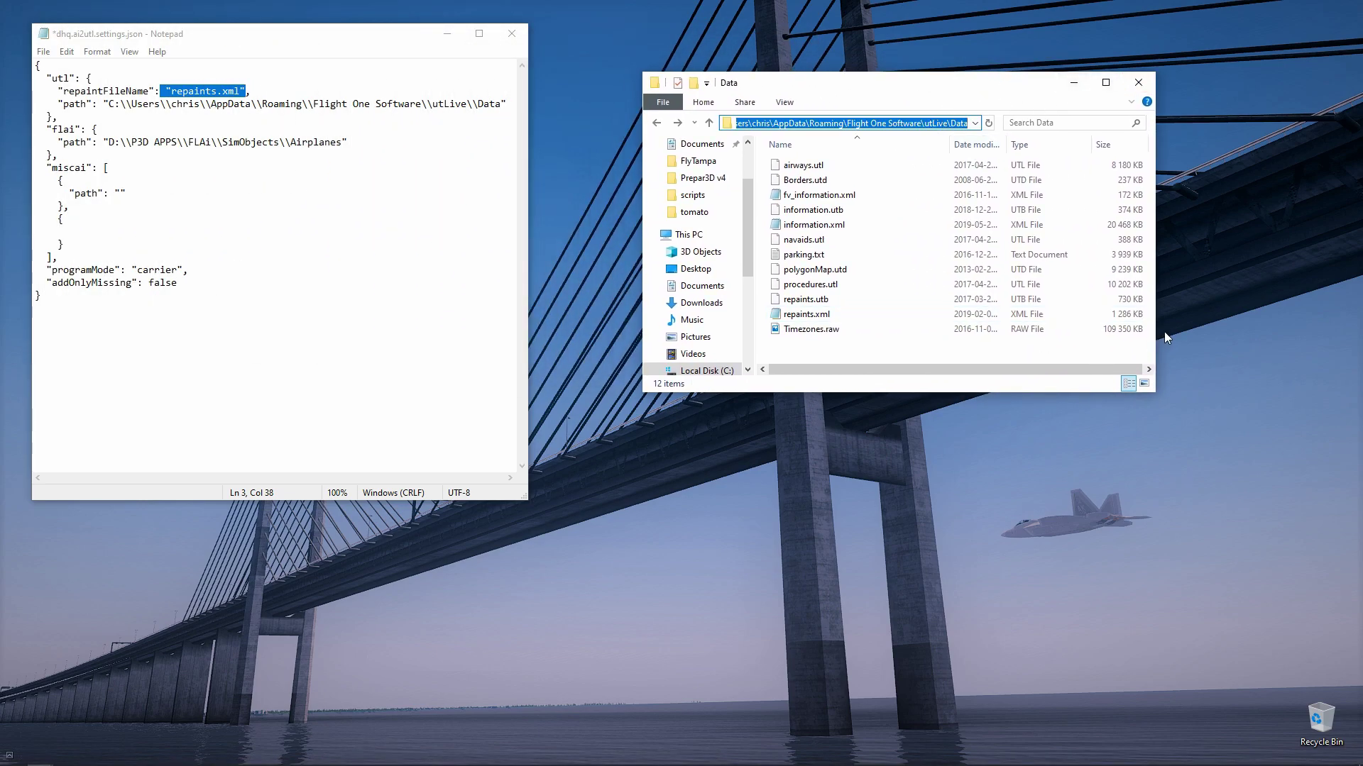
left_click_drag(1161, 331, 1339, 331)
left_click(987, 122)
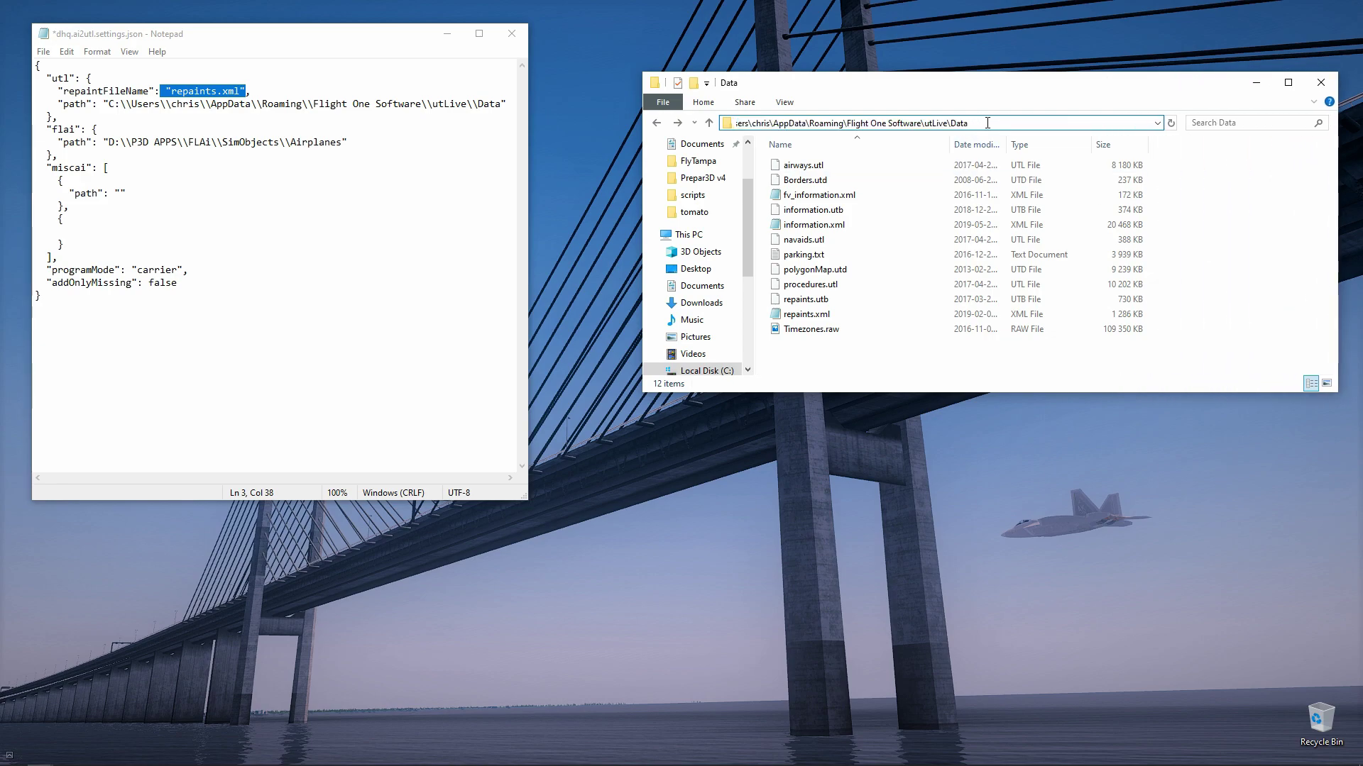
left_click_drag(885, 123, 675, 123)
left_click(1024, 122)
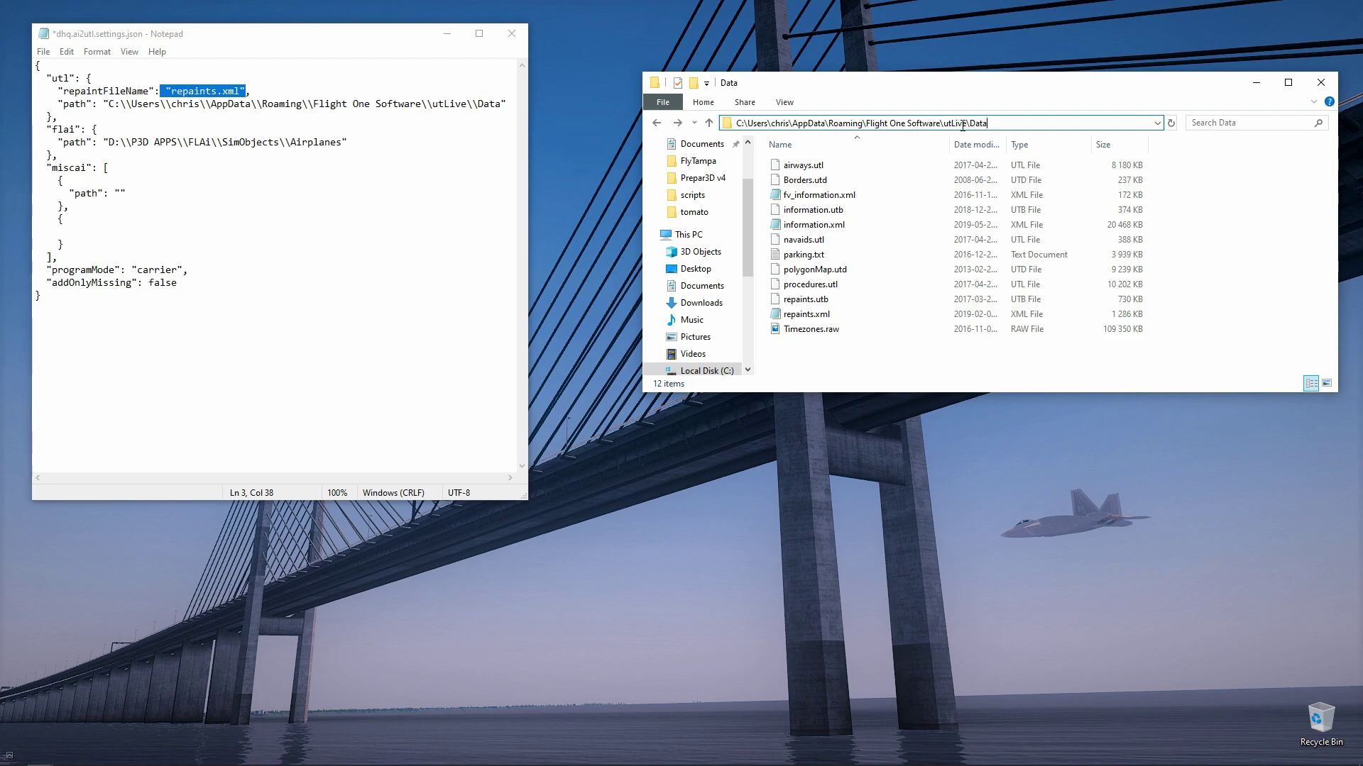
- Copy repaints.xml and paste a duplicate into the same Data folder
left_click(807, 315)
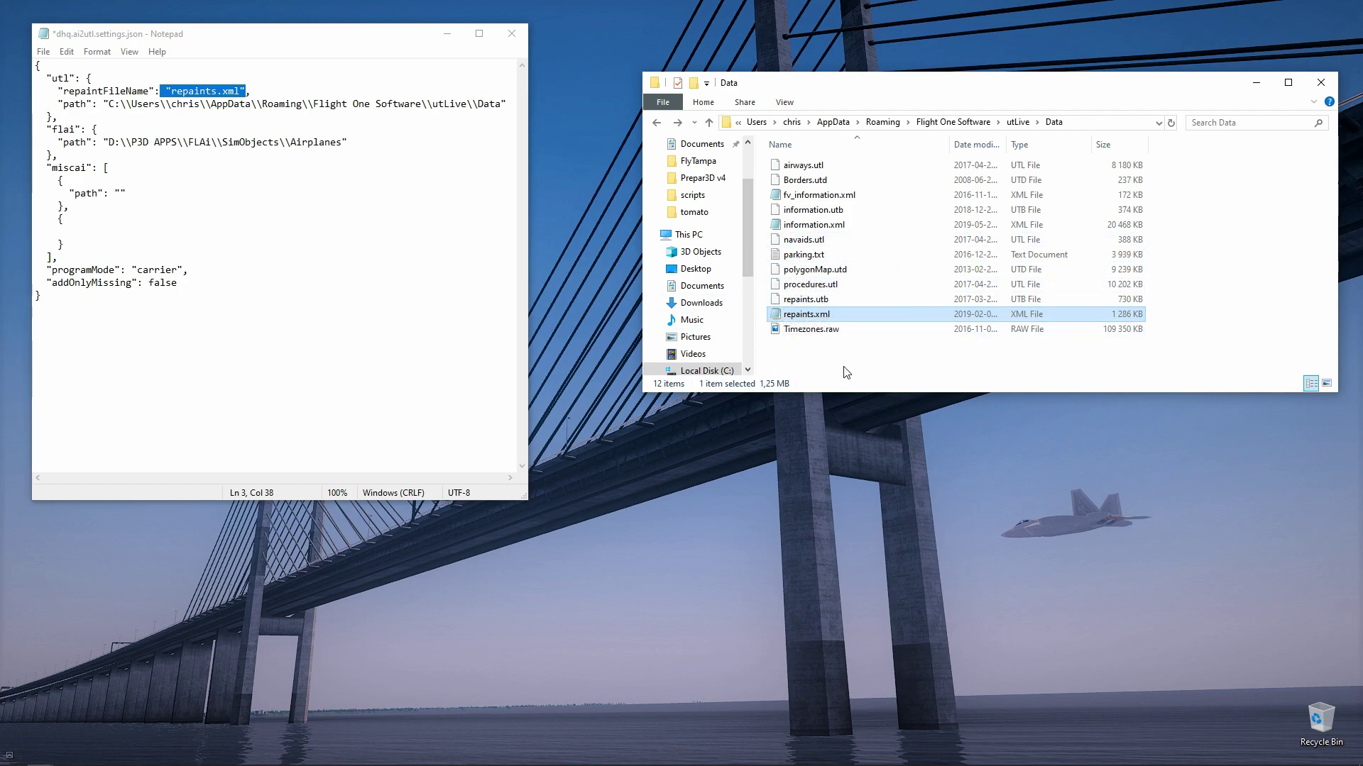
right_click(807, 316)
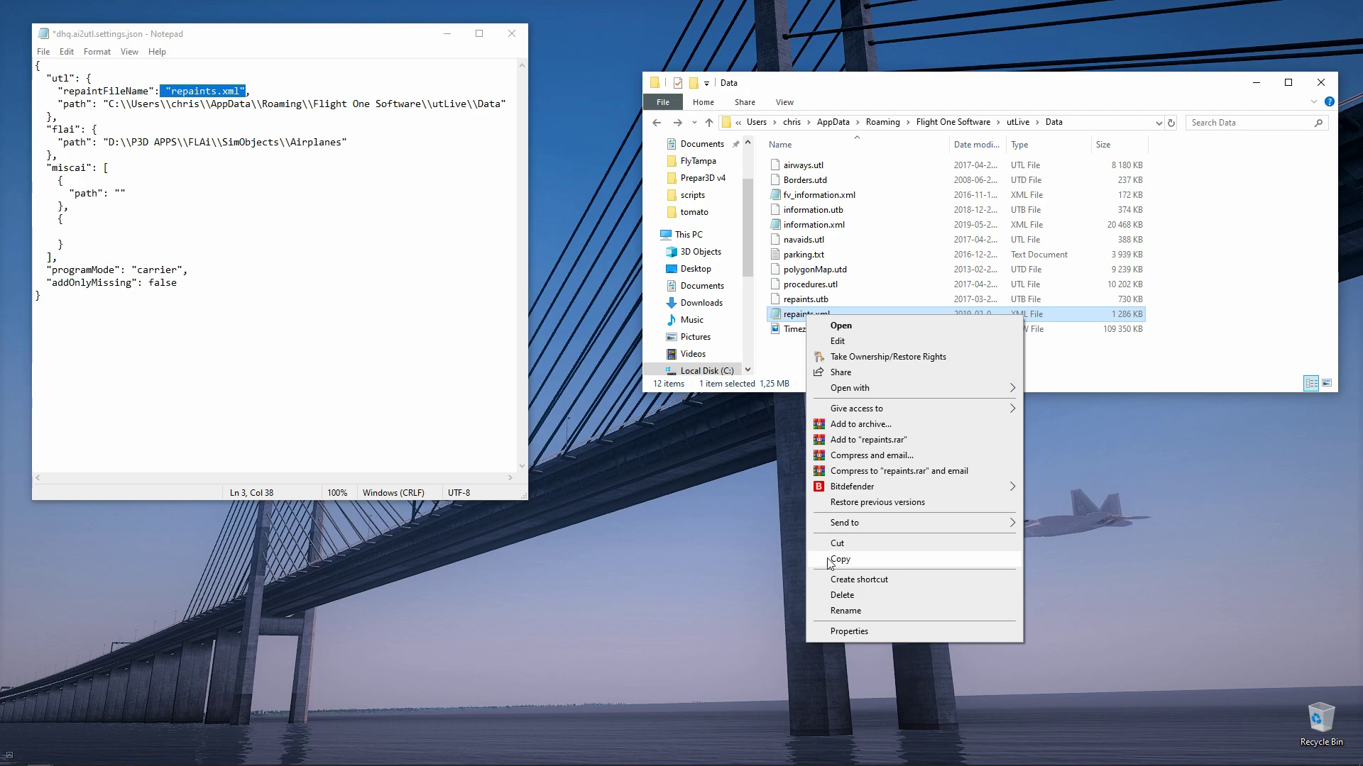
left_click(838, 560)
right_click(814, 348)
left_click(854, 445)
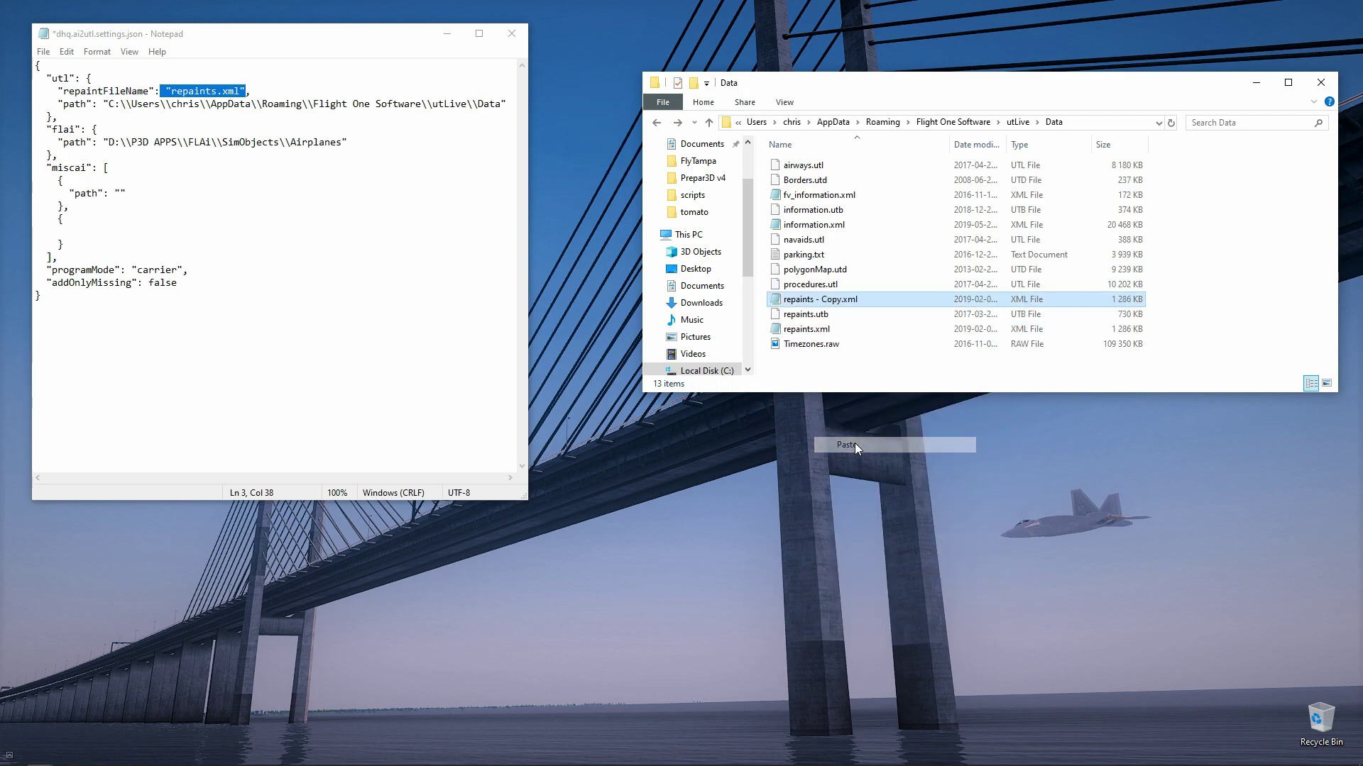
- Rename the duplicate to STOCK.xml
right_click(853, 299)
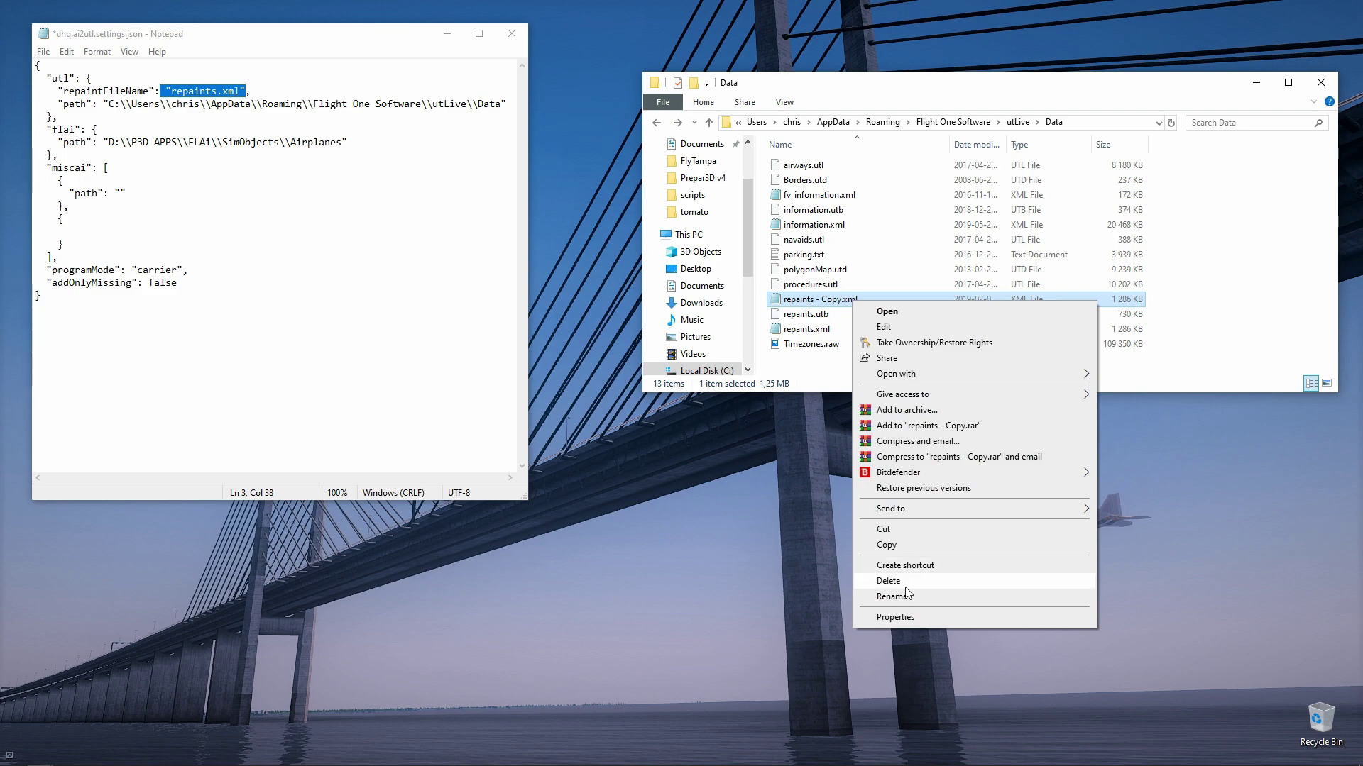
left_click(893, 596)
key("Right")
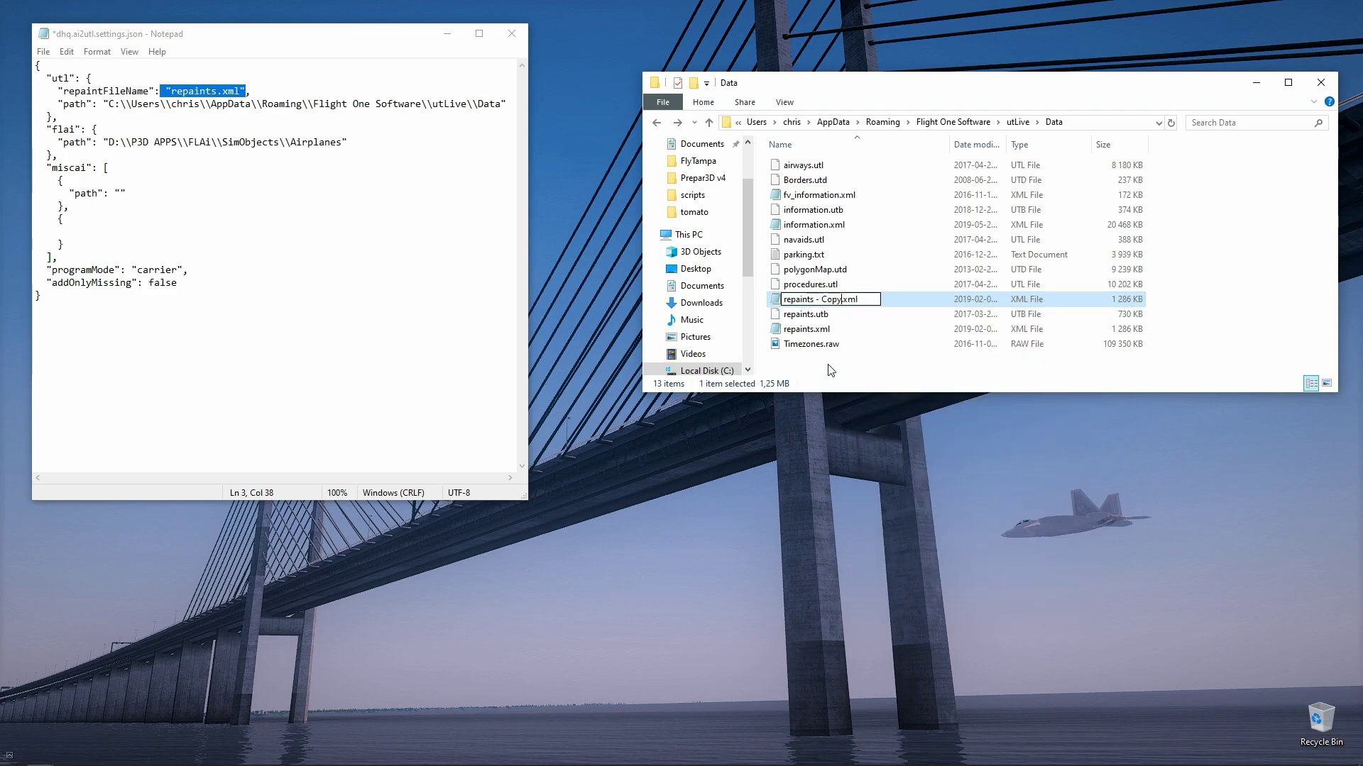
key("BackSpace")
key("BackSpace")
key("BackSpace")
key("BackSpace")
key("BackSpace")
key("BackSpace")
key("BackSpace")
key("BackSpace")
key("BackSpace")
key("BackSpace")
key("BackSpace")
key("BackSpace")
key("BackSpace")
key("BackSpace")
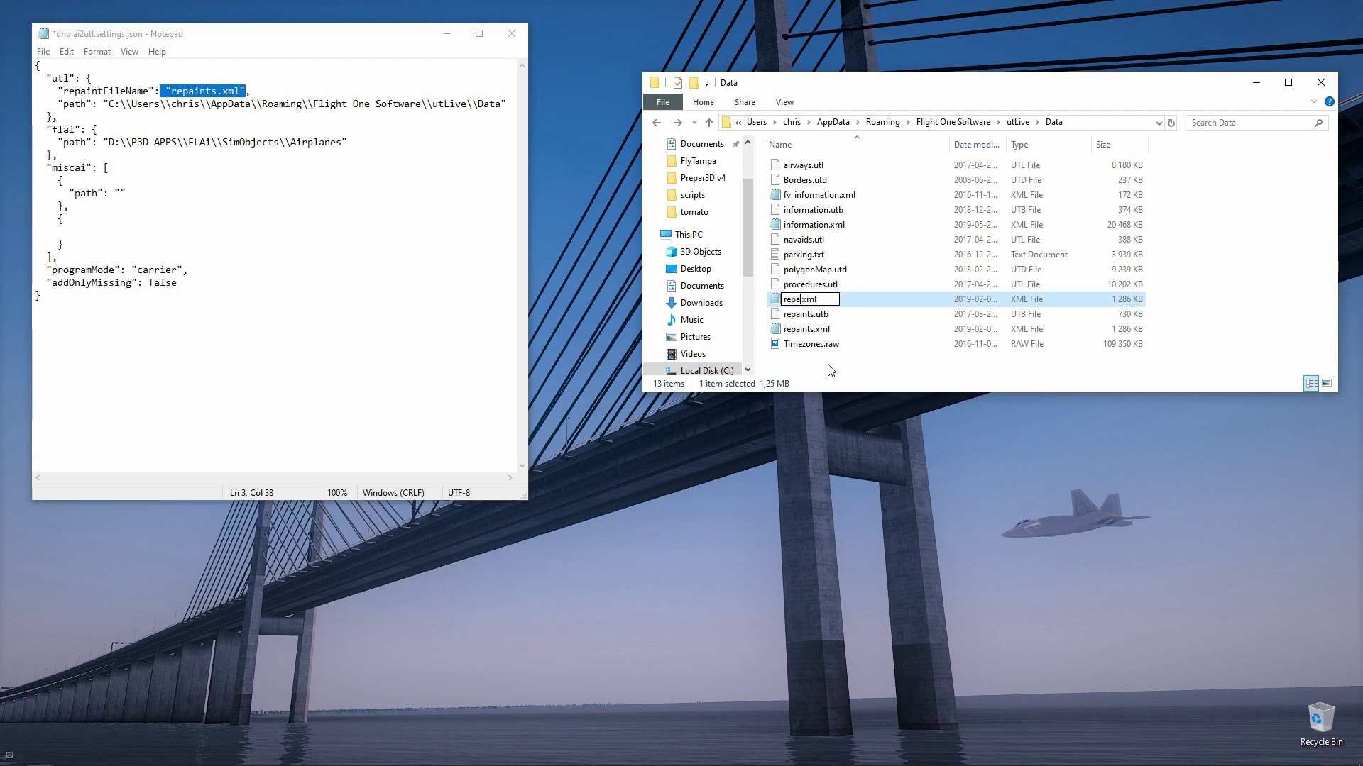
type("STOCK")
key("Return")
left_click(831, 370)
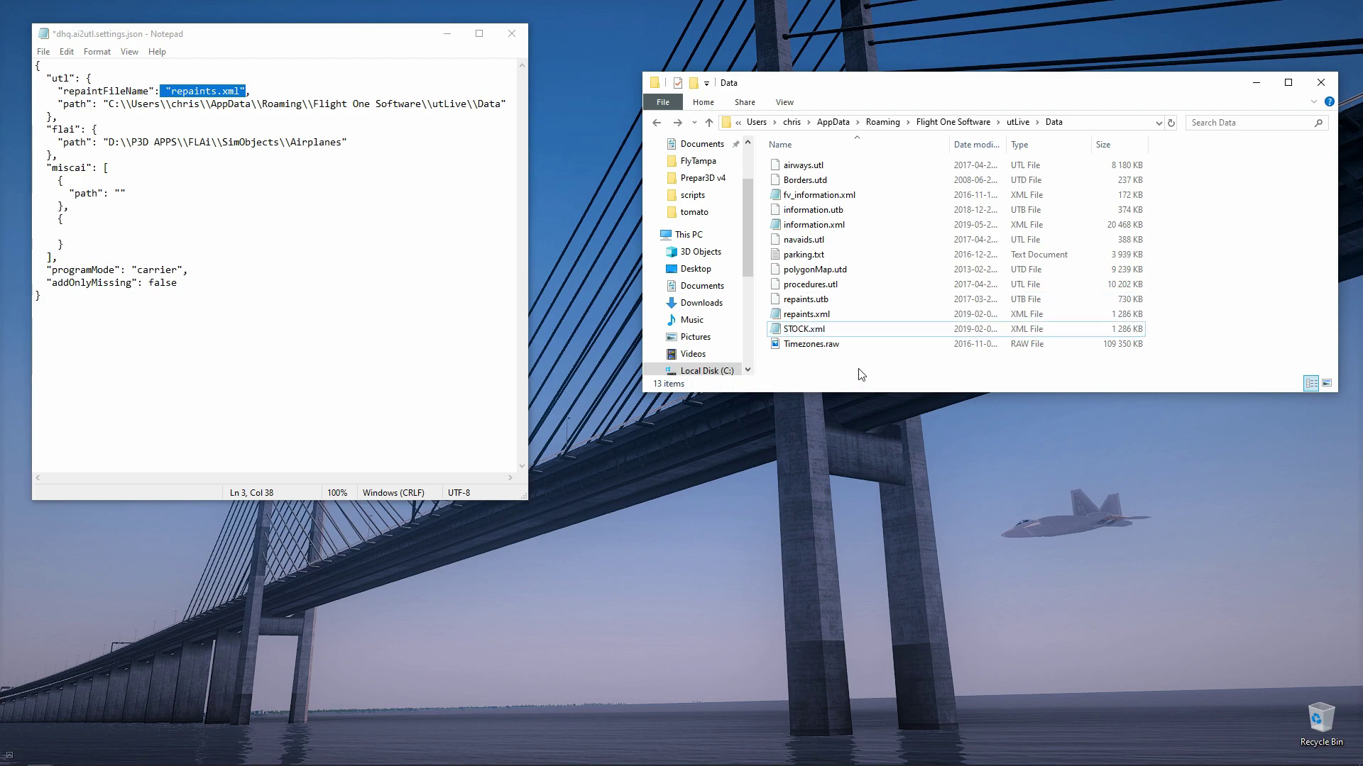
- Compare the utLive Data folder path in Explorer with the utl path in the JSON
left_click(1096, 122)
left_click(1034, 124)
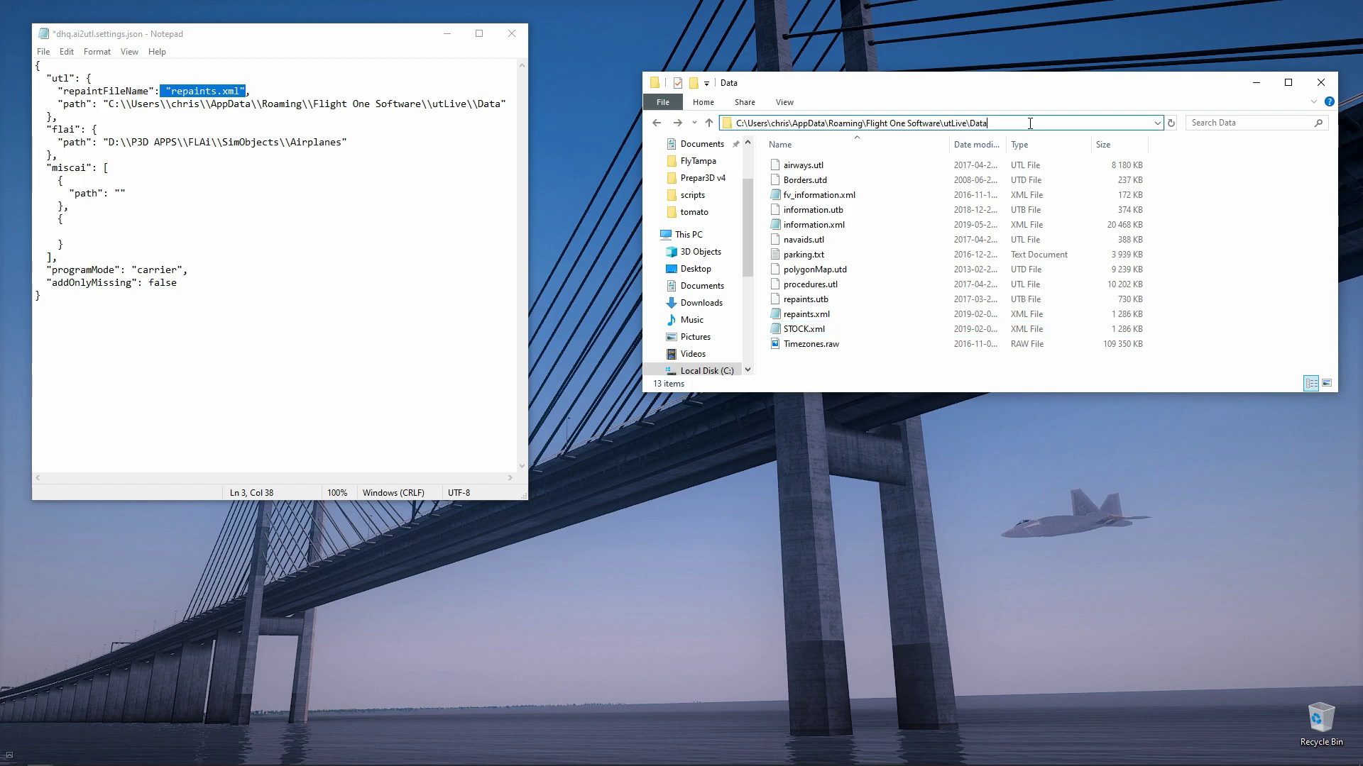
left_click_drag(1034, 124, 735, 122)
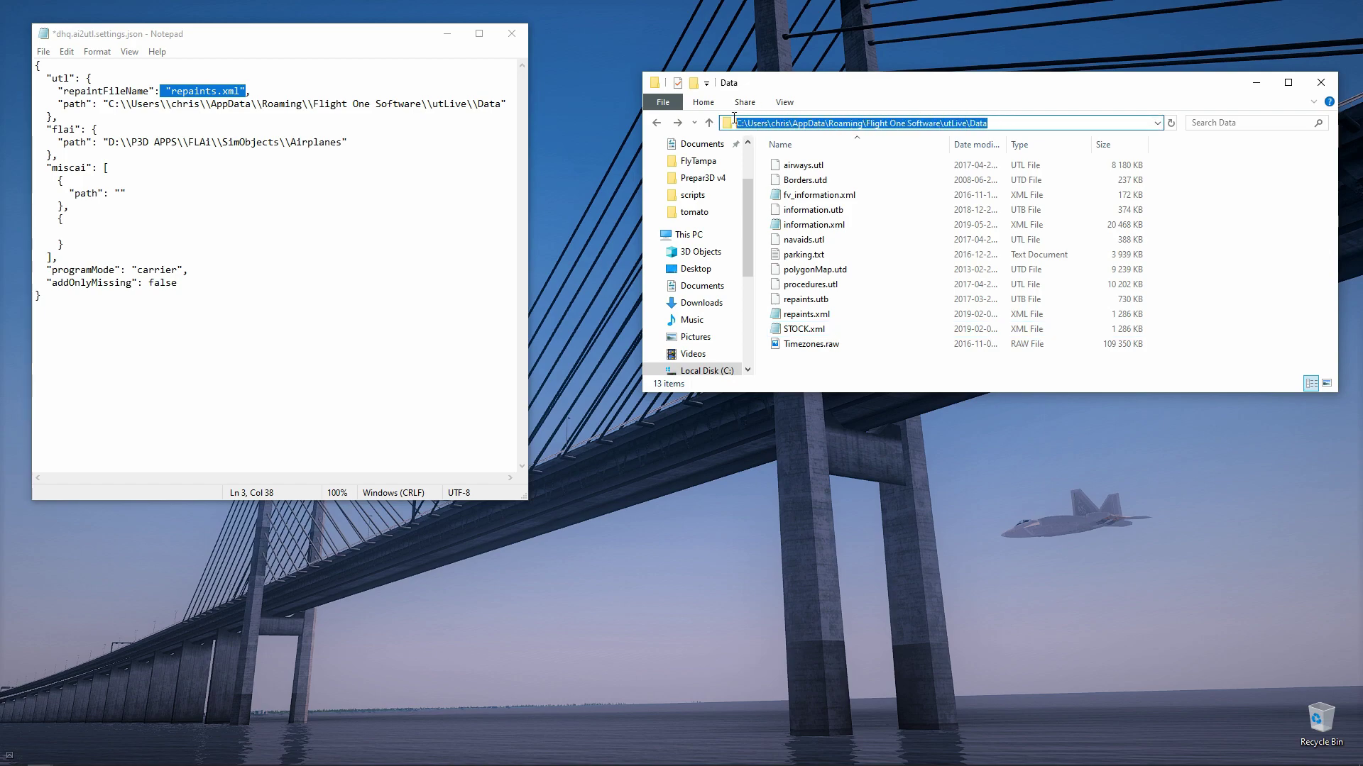
left_click(1018, 124)
key("ctrl+a")
left_click_drag(120, 104, 132, 107)
left_click(120, 105)
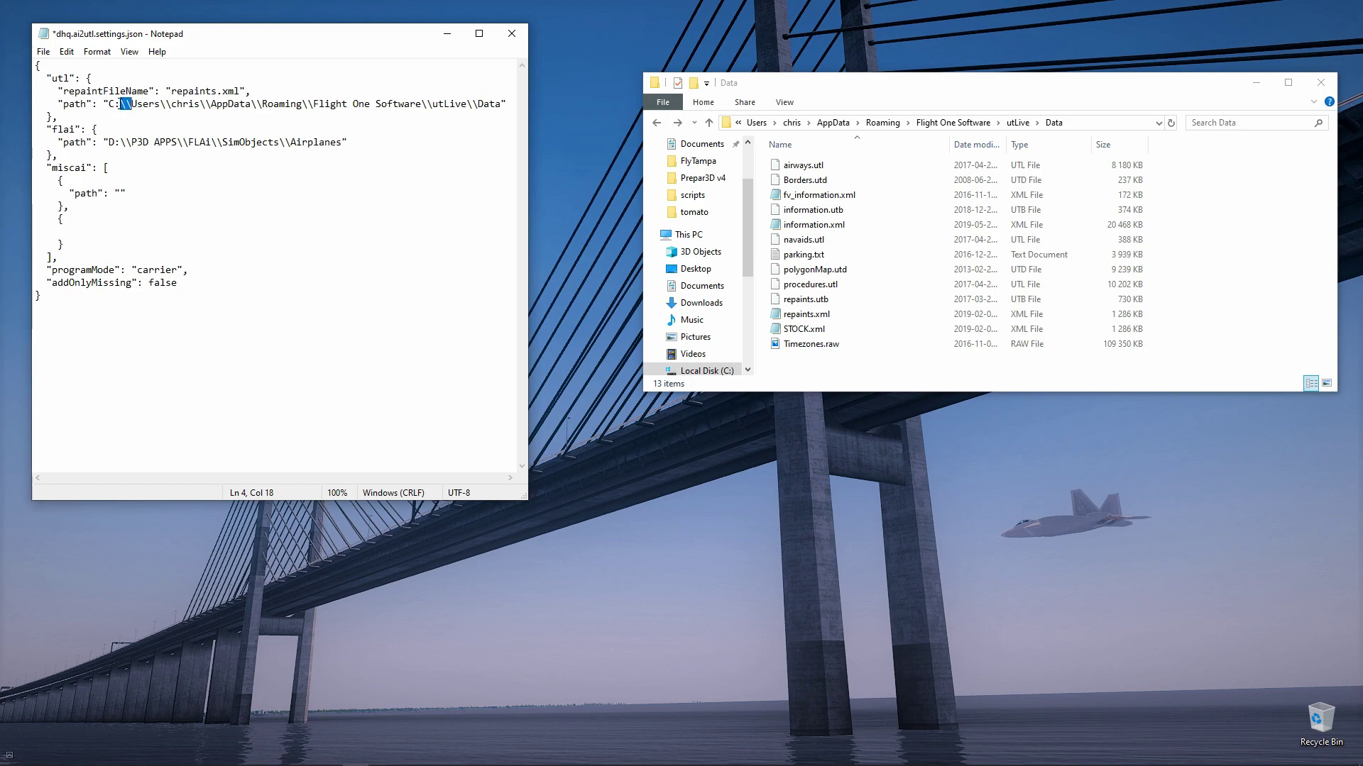
left_click(121, 103)
left_click_drag(114, 103, 262, 104)
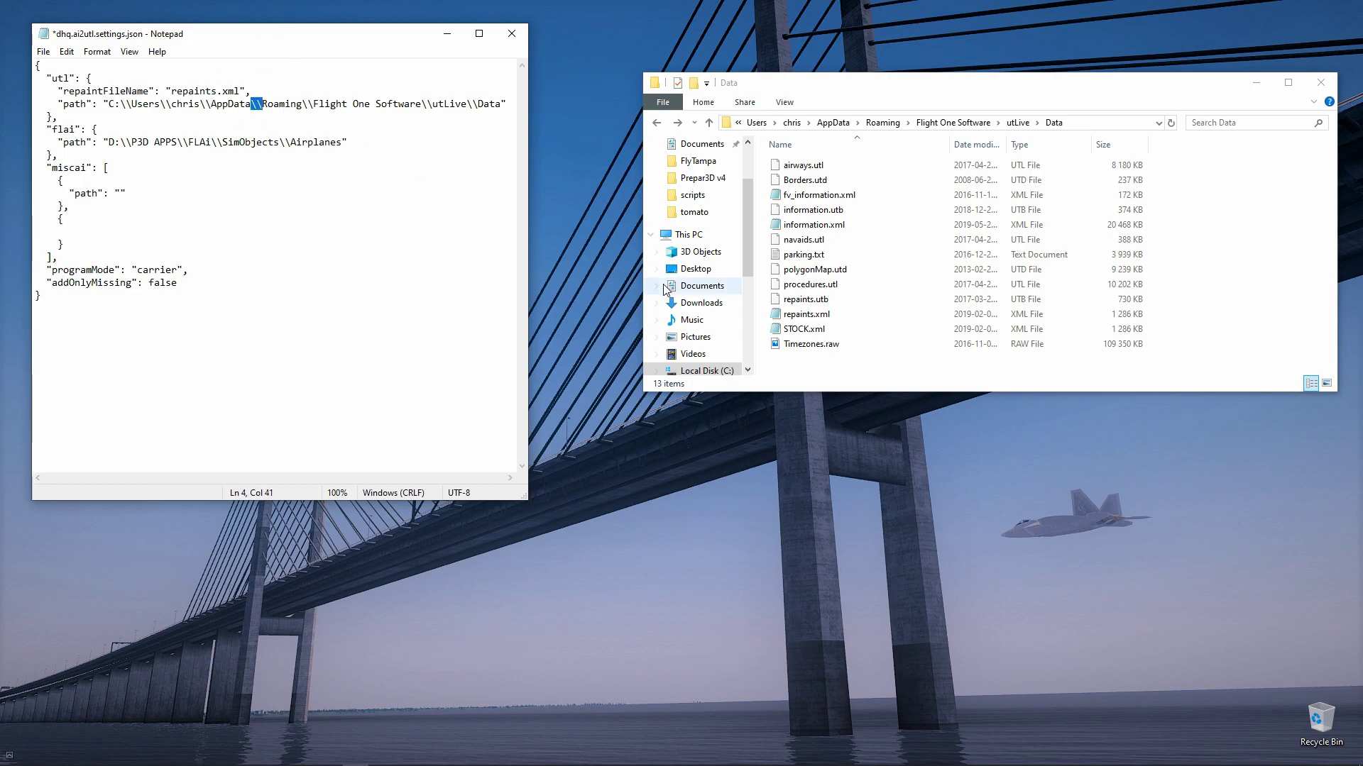
- Check the FLAi path D:\P3D APPS\FLAi\SimObjects\Airplanes and save the settings file
left_click(883, 365)
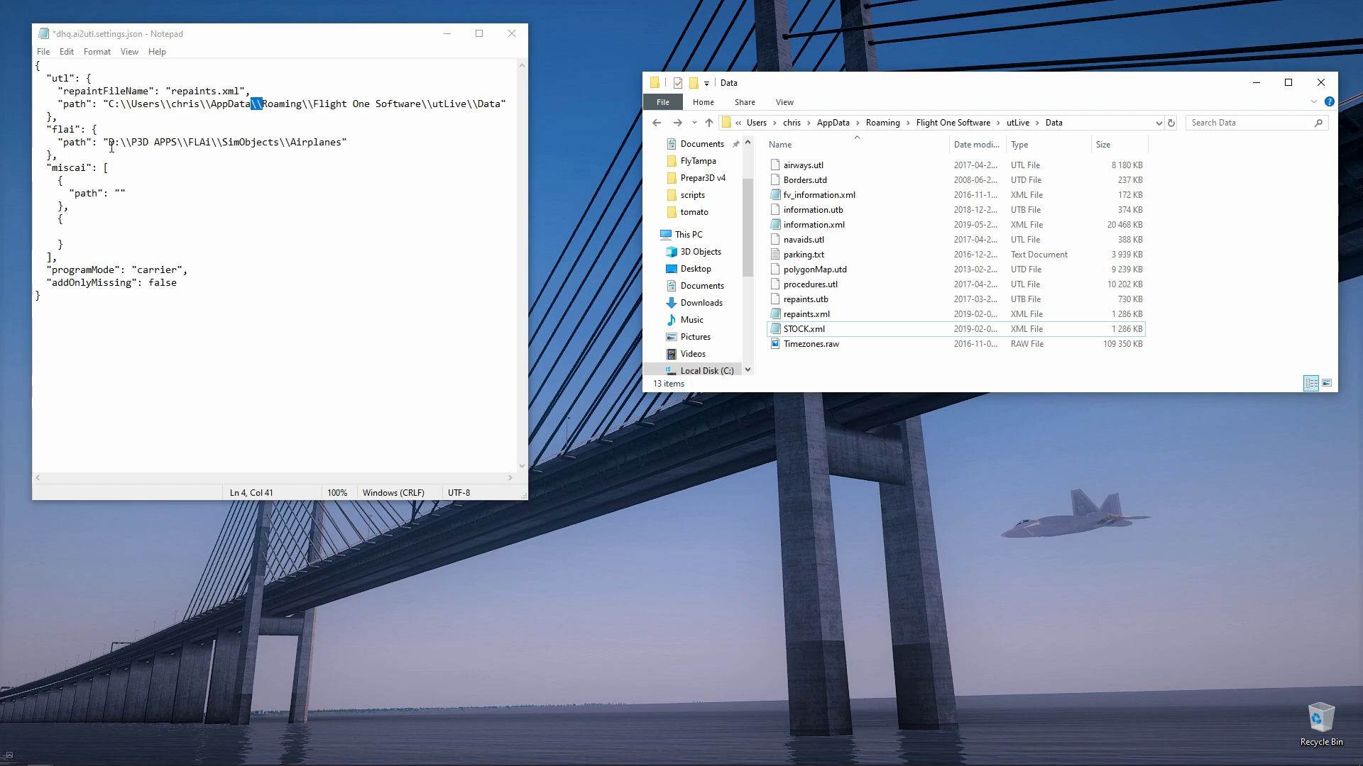
left_click_drag(108, 144, 343, 140)
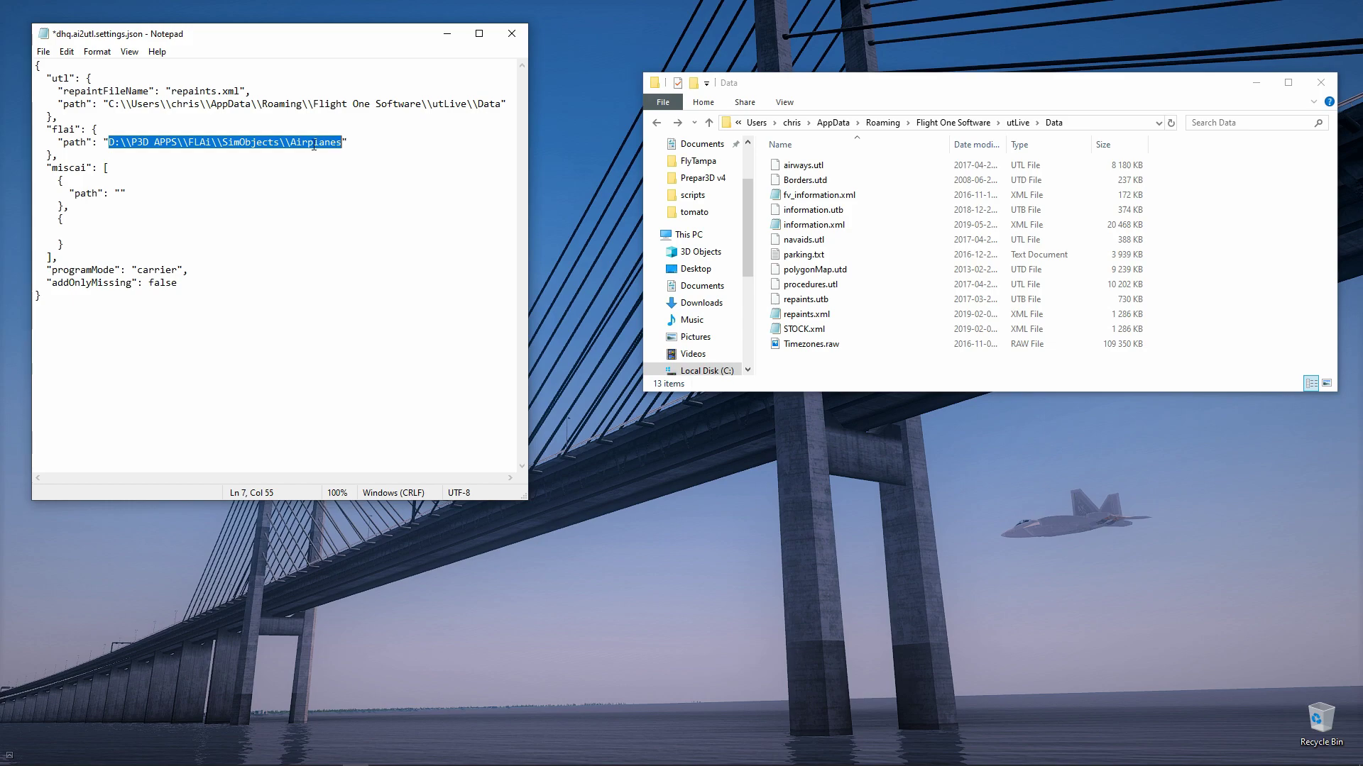
left_click(289, 143)
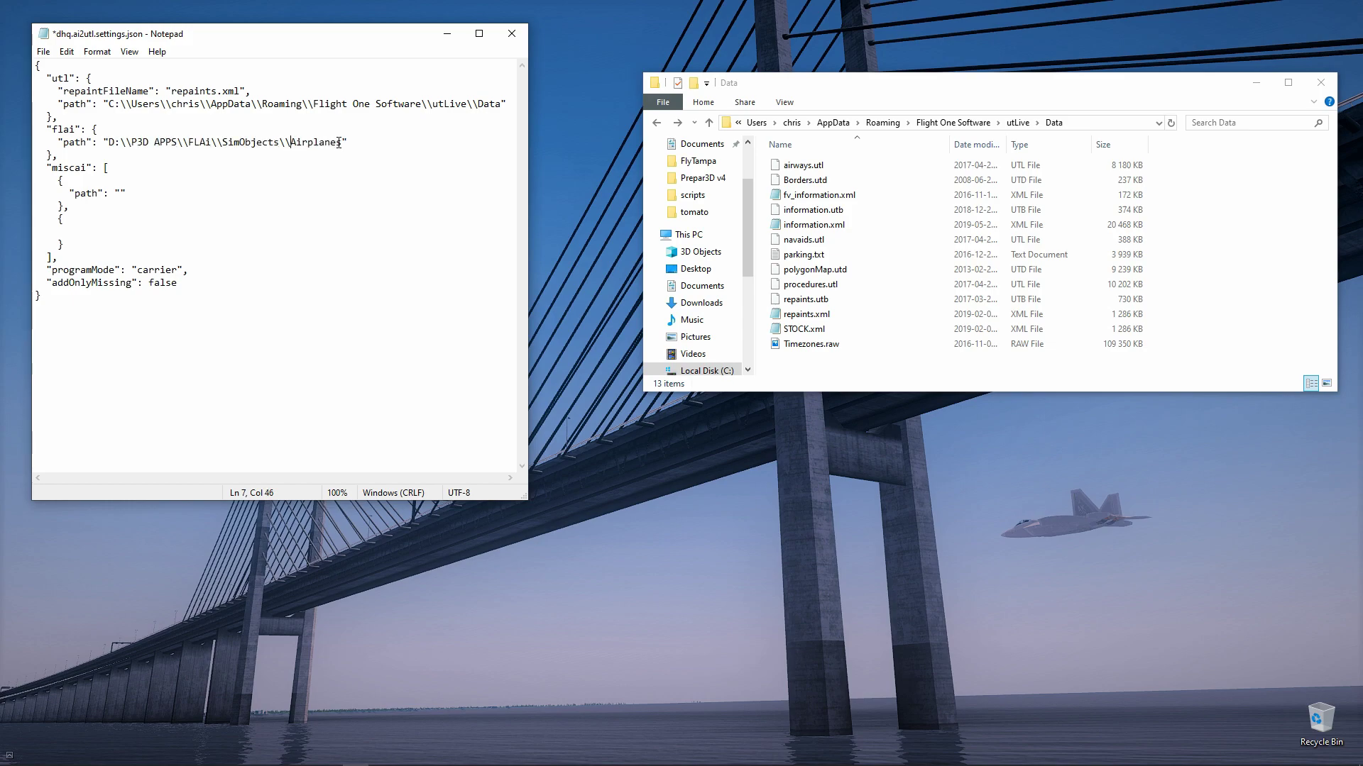
left_click_drag(341, 143, 292, 144)
left_click(301, 265)
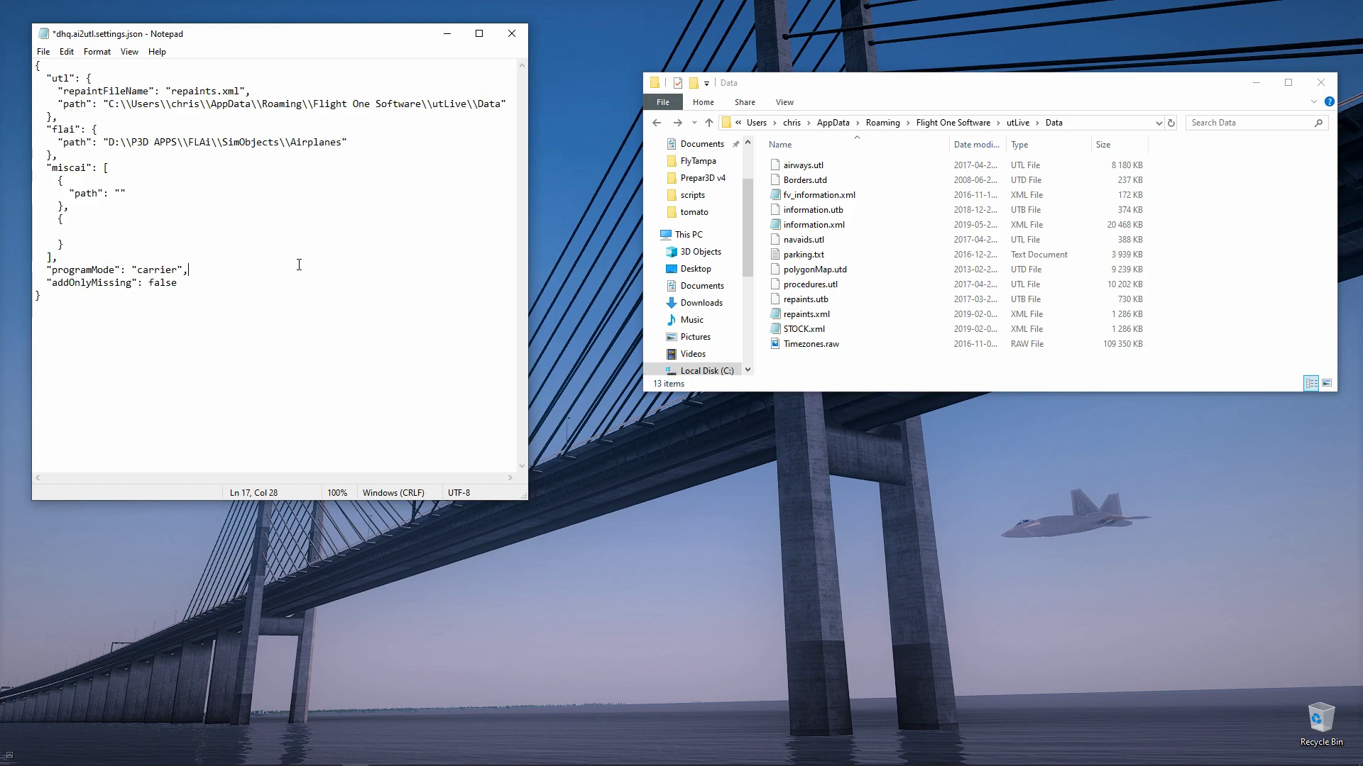
left_click(43, 51)
left_click(64, 114)
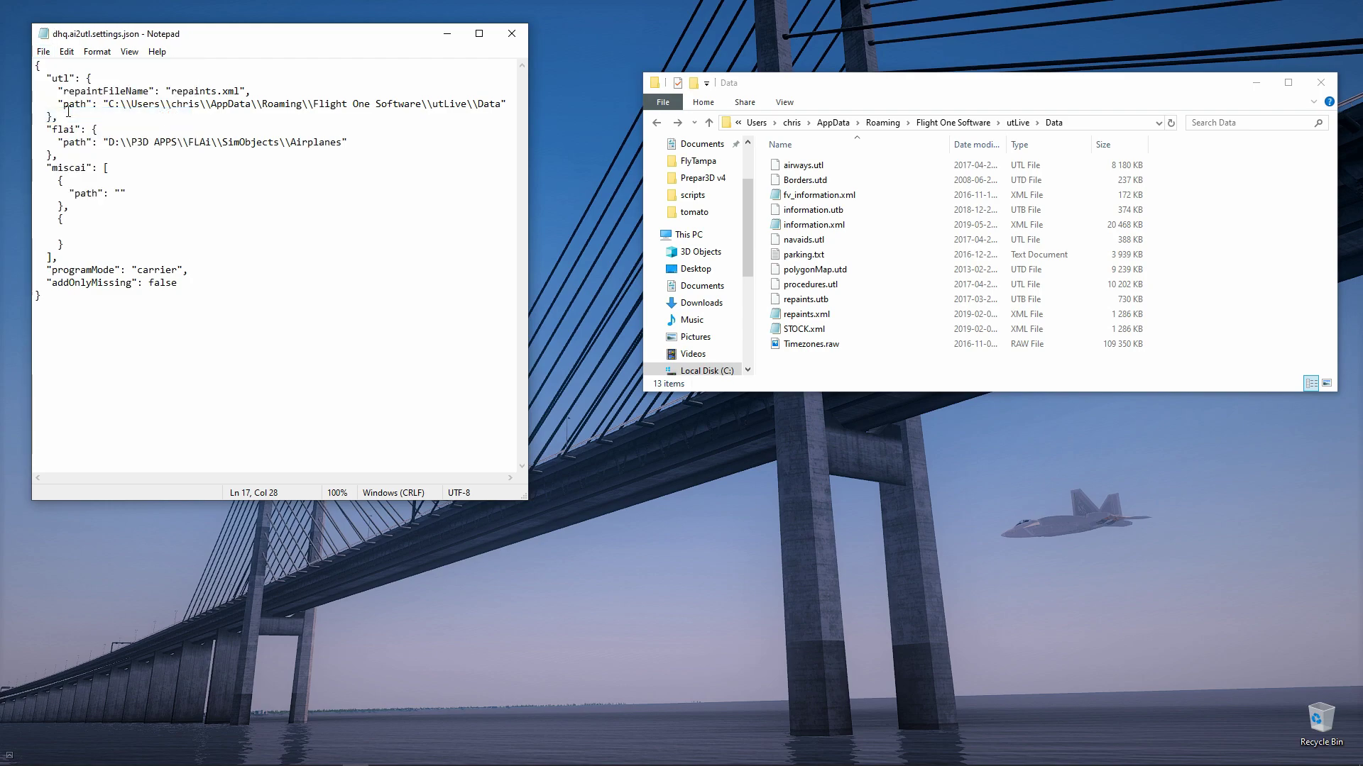
- Close the settings file in Notepad and switch to the Injector folder window
left_click(520, 39)
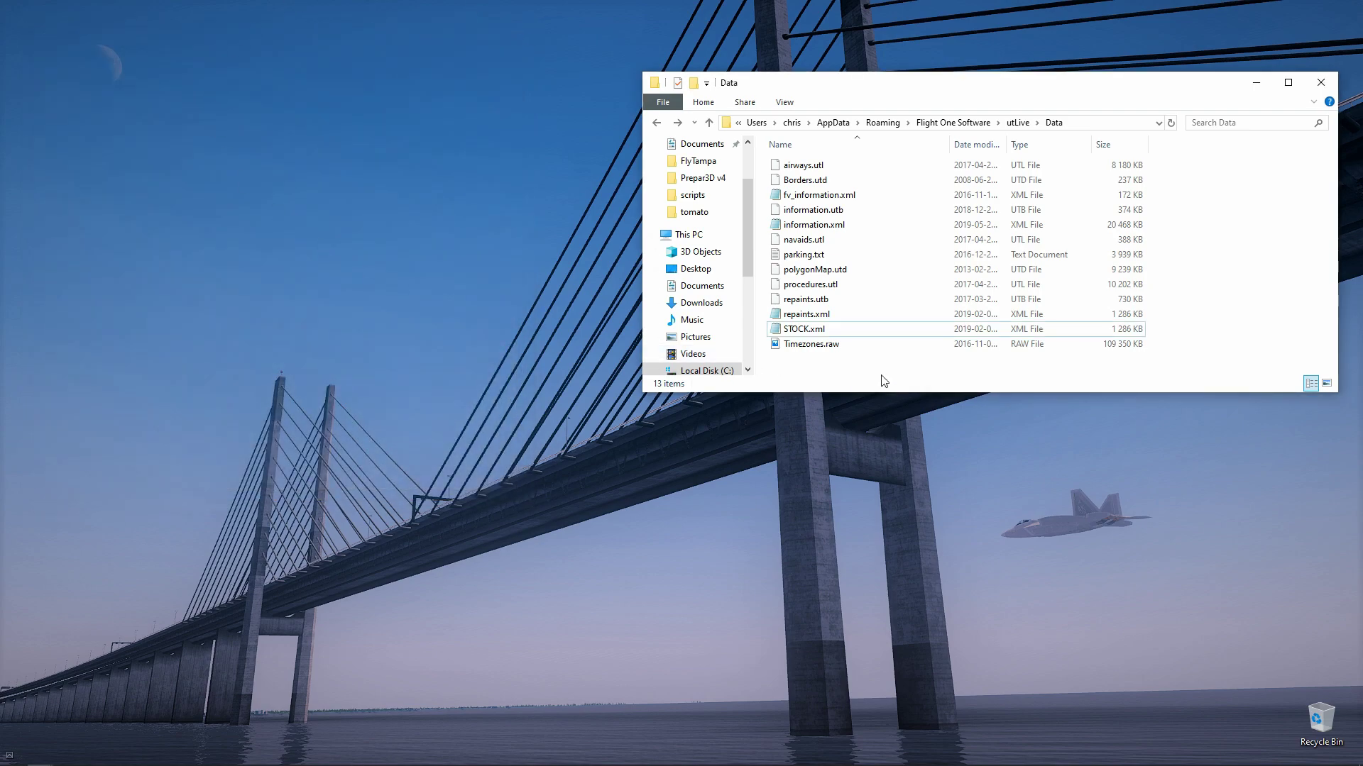
left_click(1256, 82)
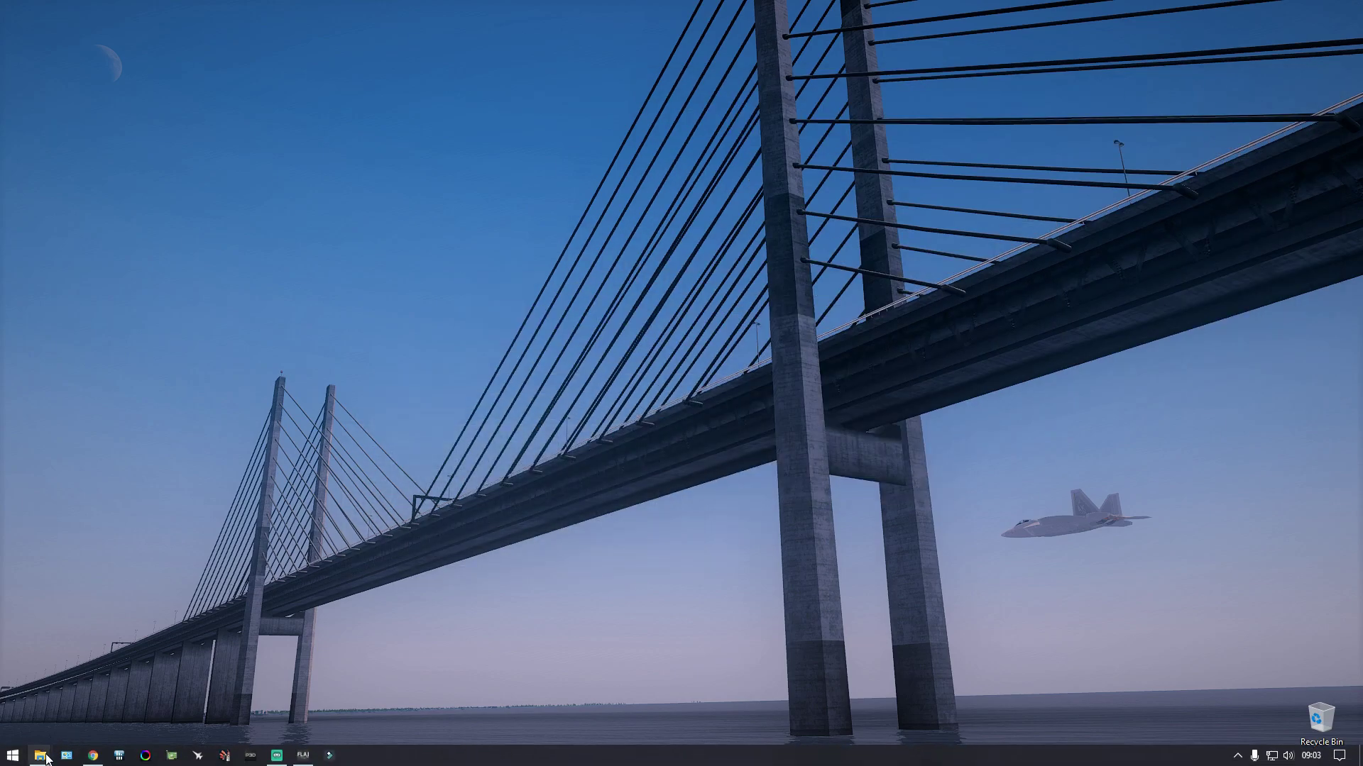
mouse_move(40, 758)
left_click(185, 699)
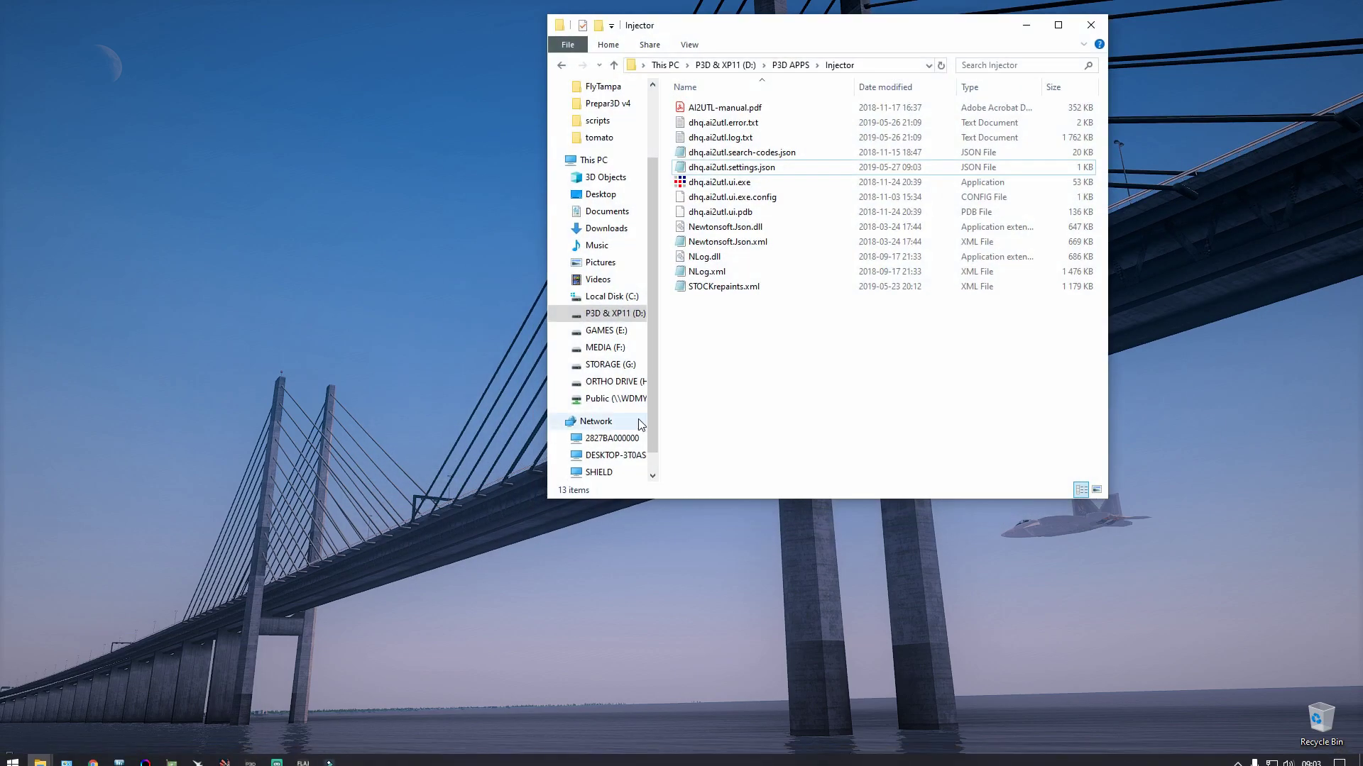
- Run dhq.ai2utl.ui.exe as administrator
right_click(727, 181)
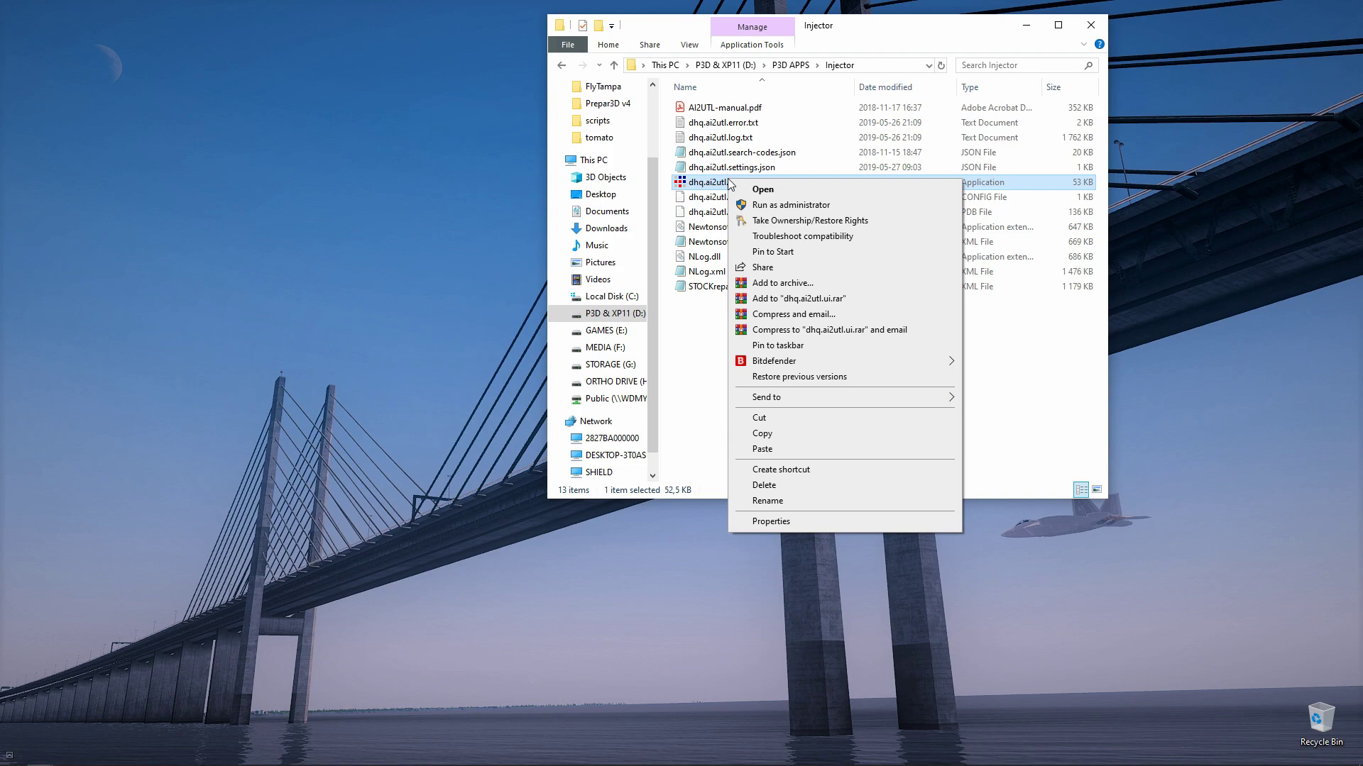
left_click(706, 390)
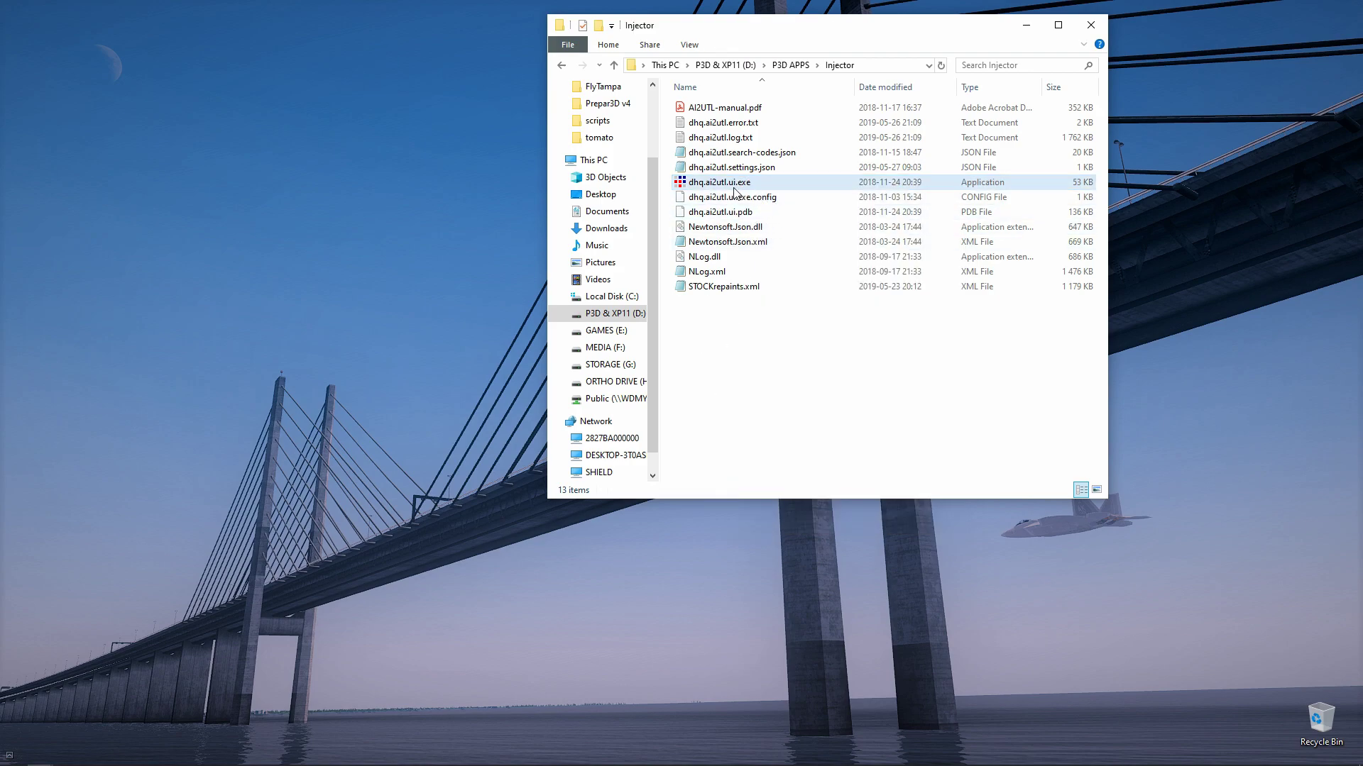
right_click(722, 182)
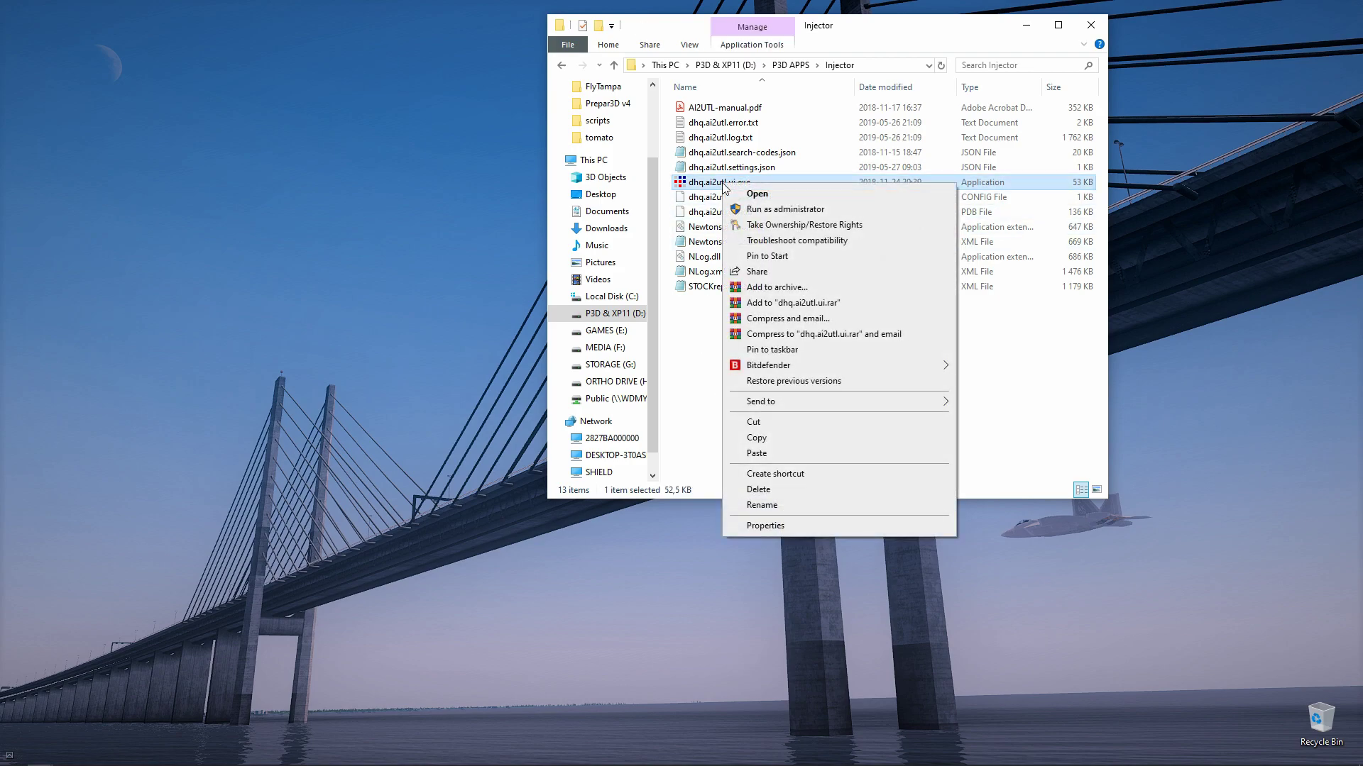
left_click(769, 210)
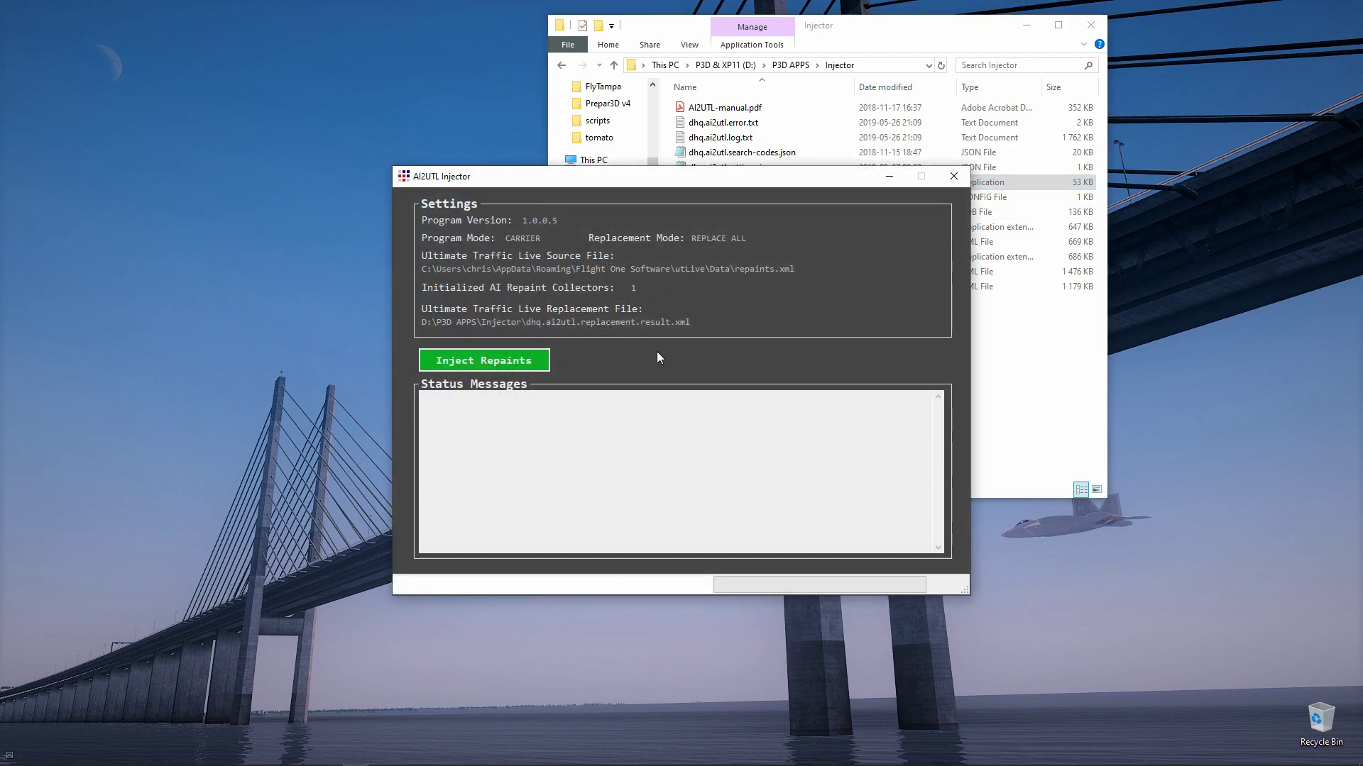
- Inject the FLAi repaints and check the totals: 1055 replaced, 18 invalid aircraft models
left_click_drag(645, 183, 463, 146)
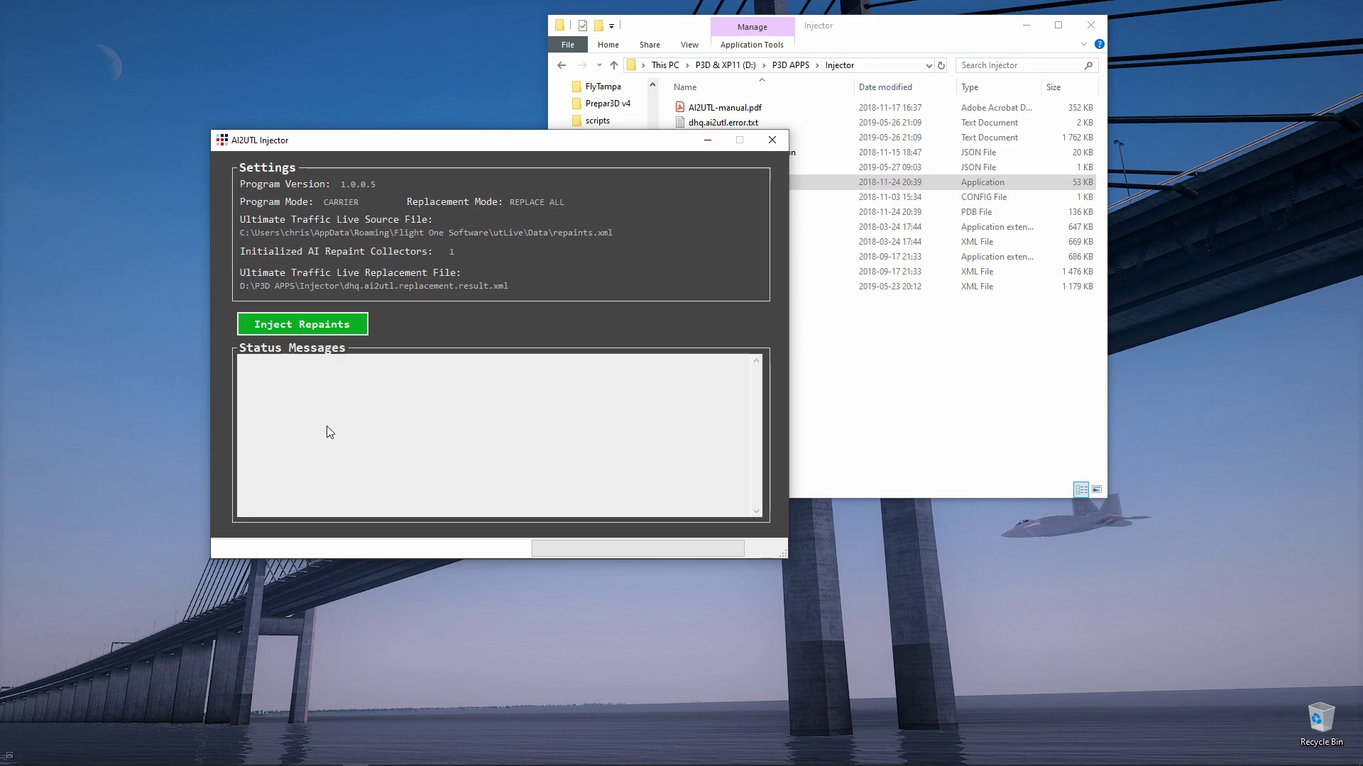
left_click(301, 326)
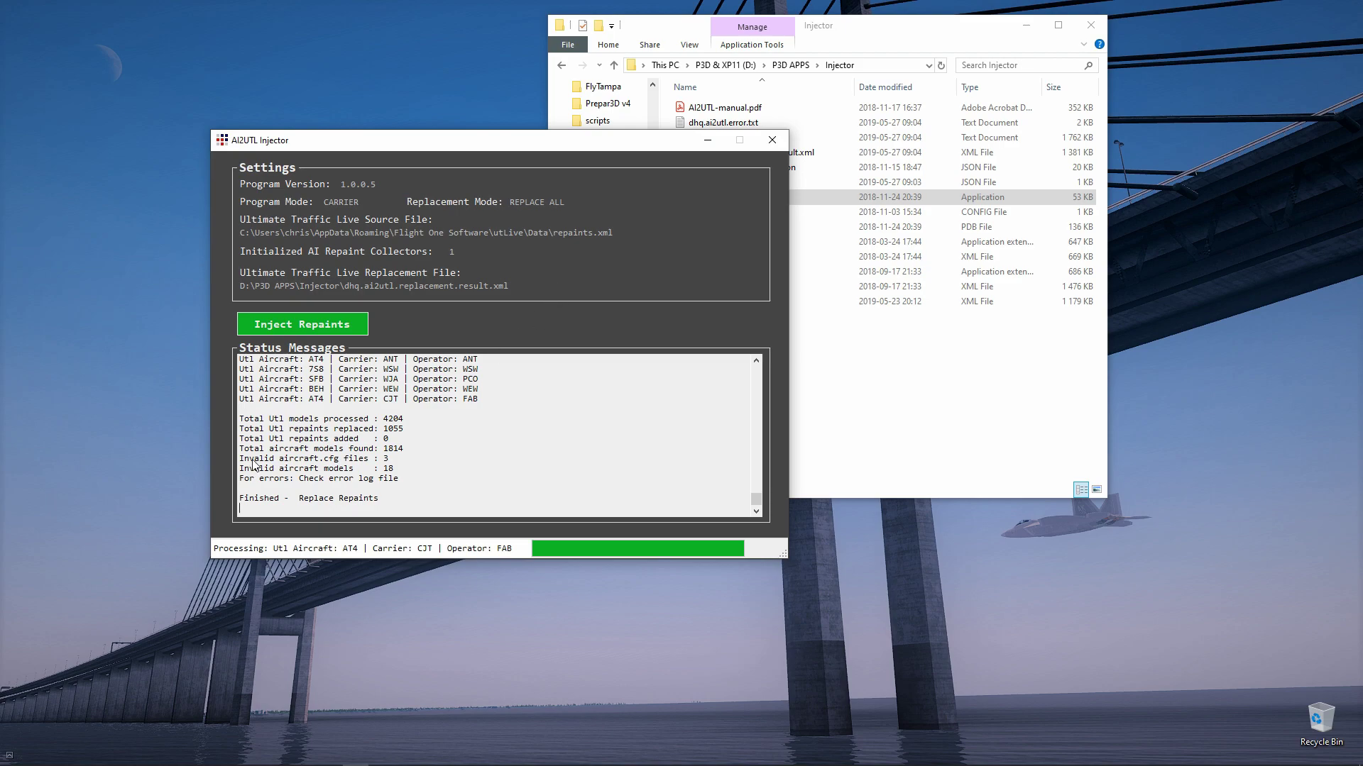
left_click_drag(403, 428, 248, 433)
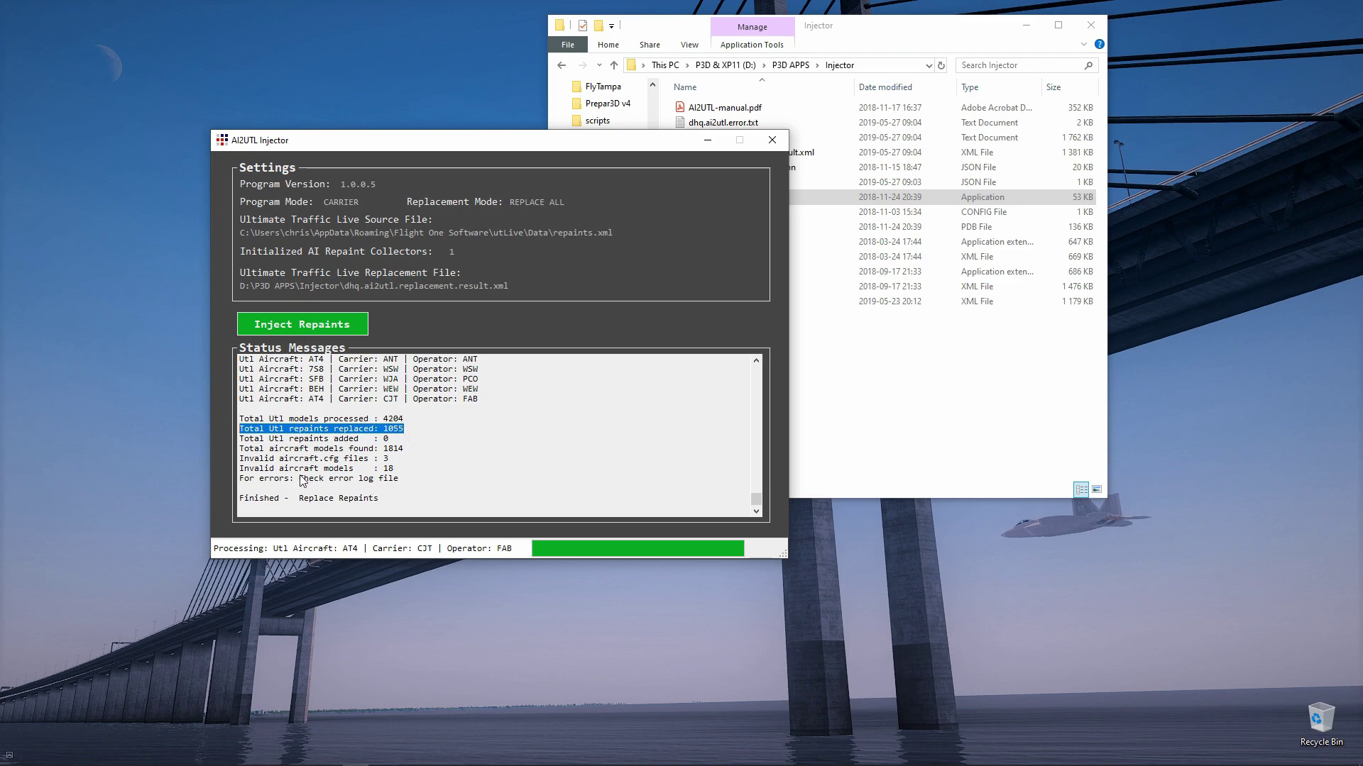
left_click(395, 470)
left_click_drag(396, 470, 230, 461)
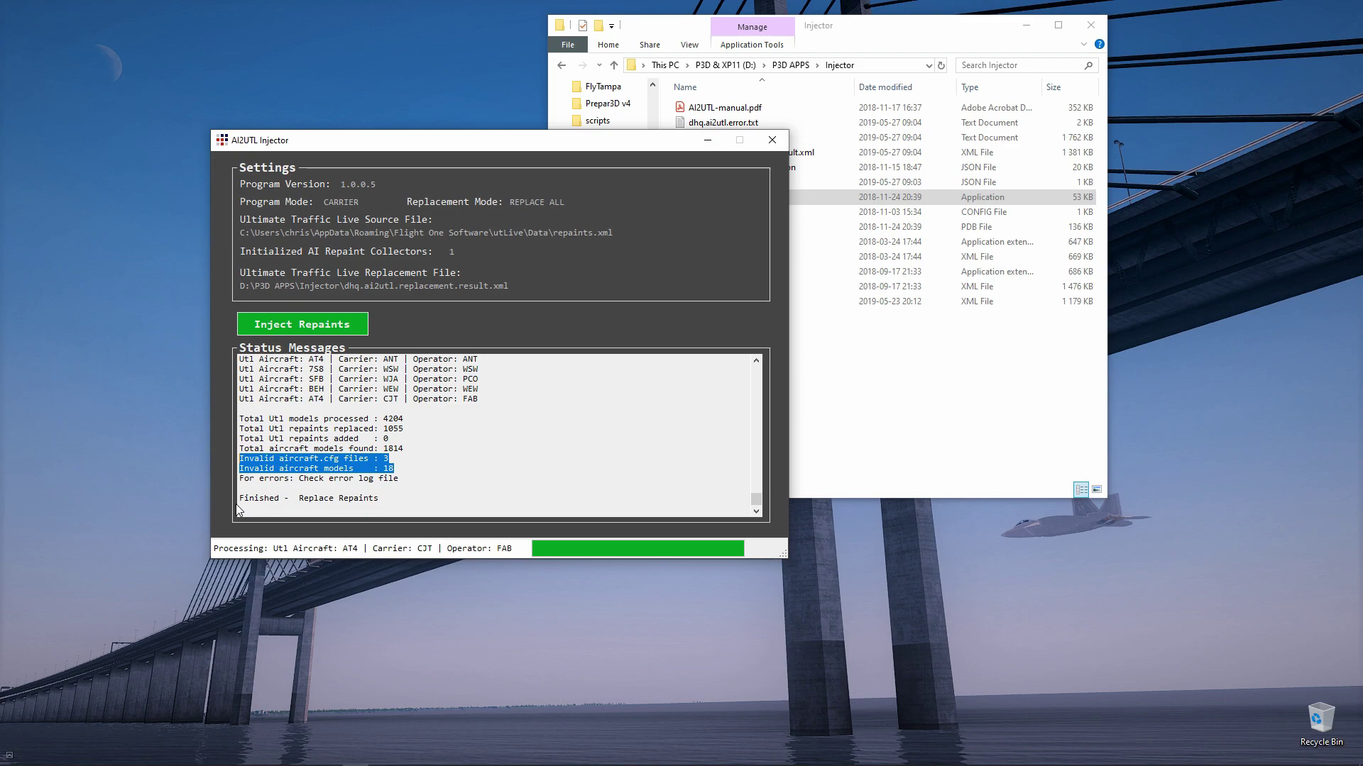
- Open dhq.ai2utl.error.txt from the Injector folder in Notepad
left_click(912, 404)
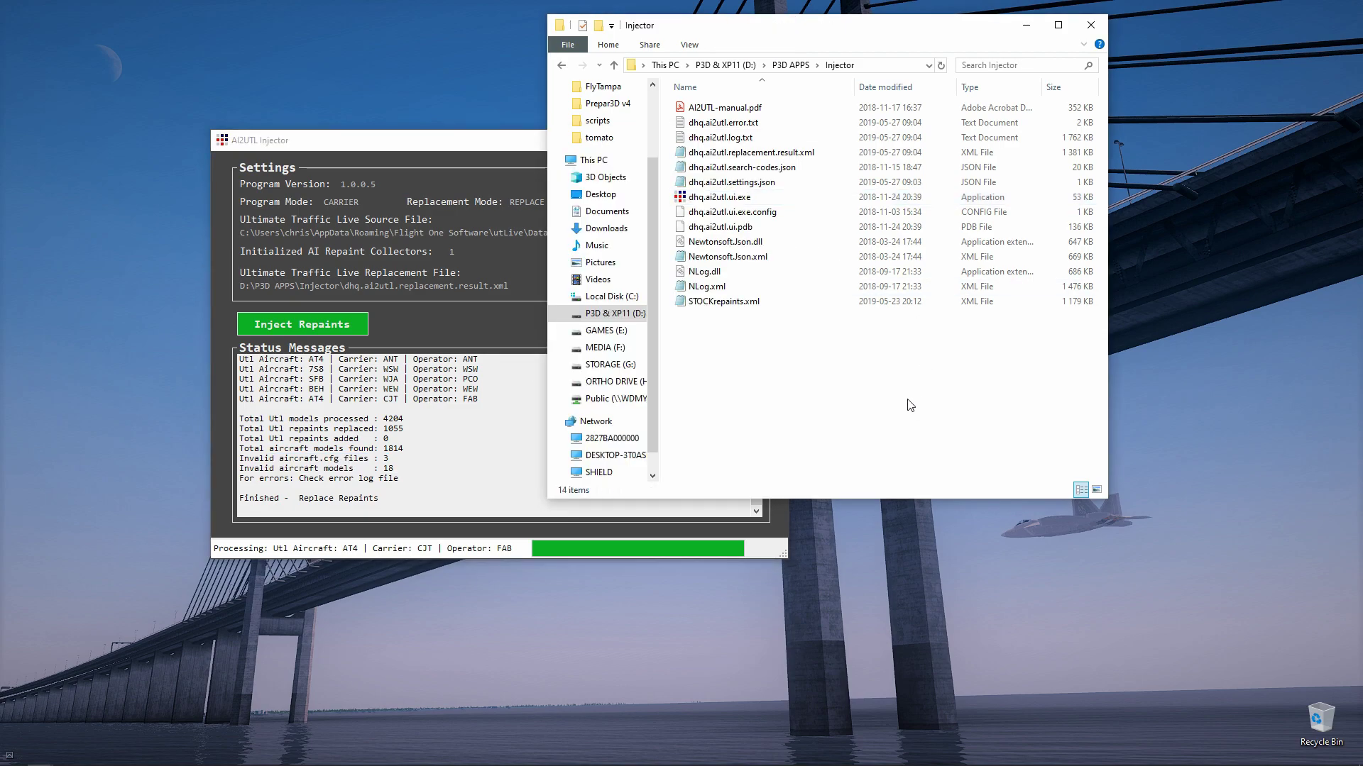
left_click(727, 127)
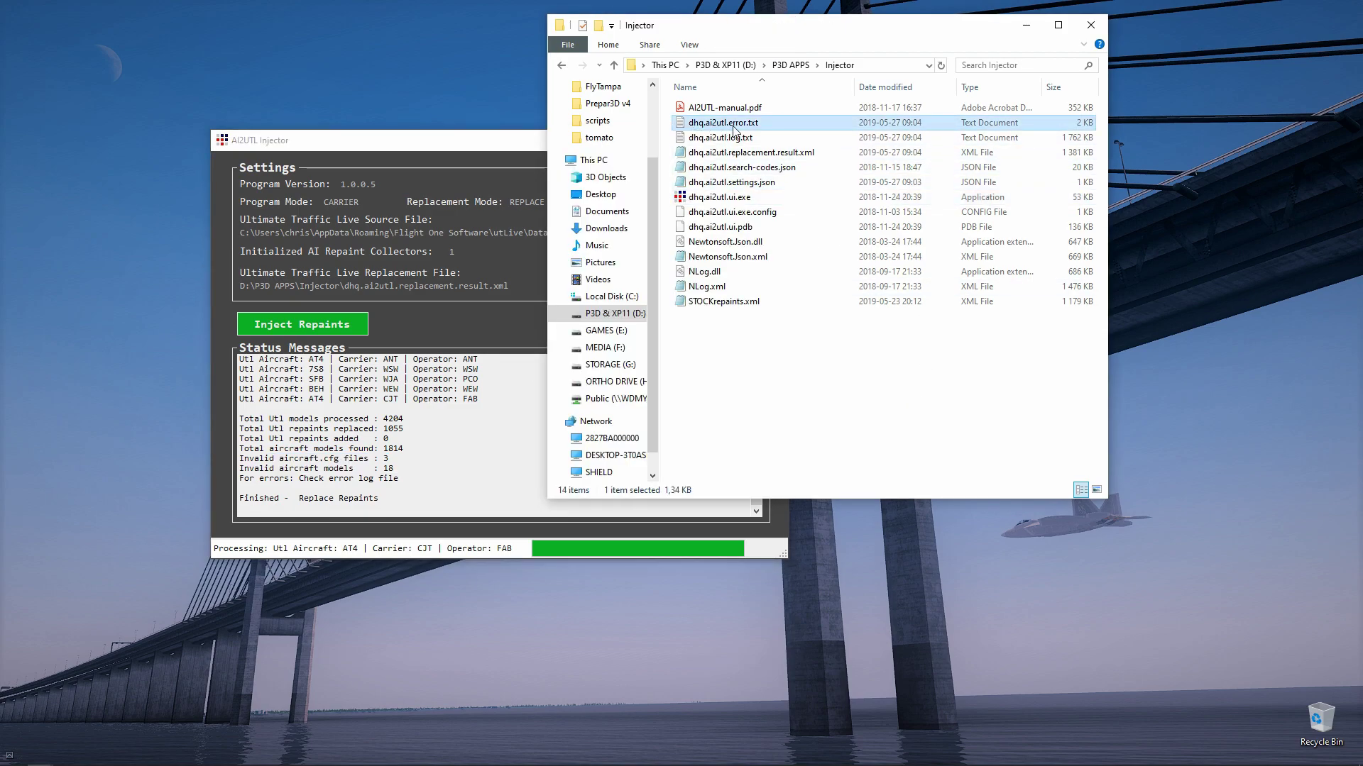
double_click(735, 124)
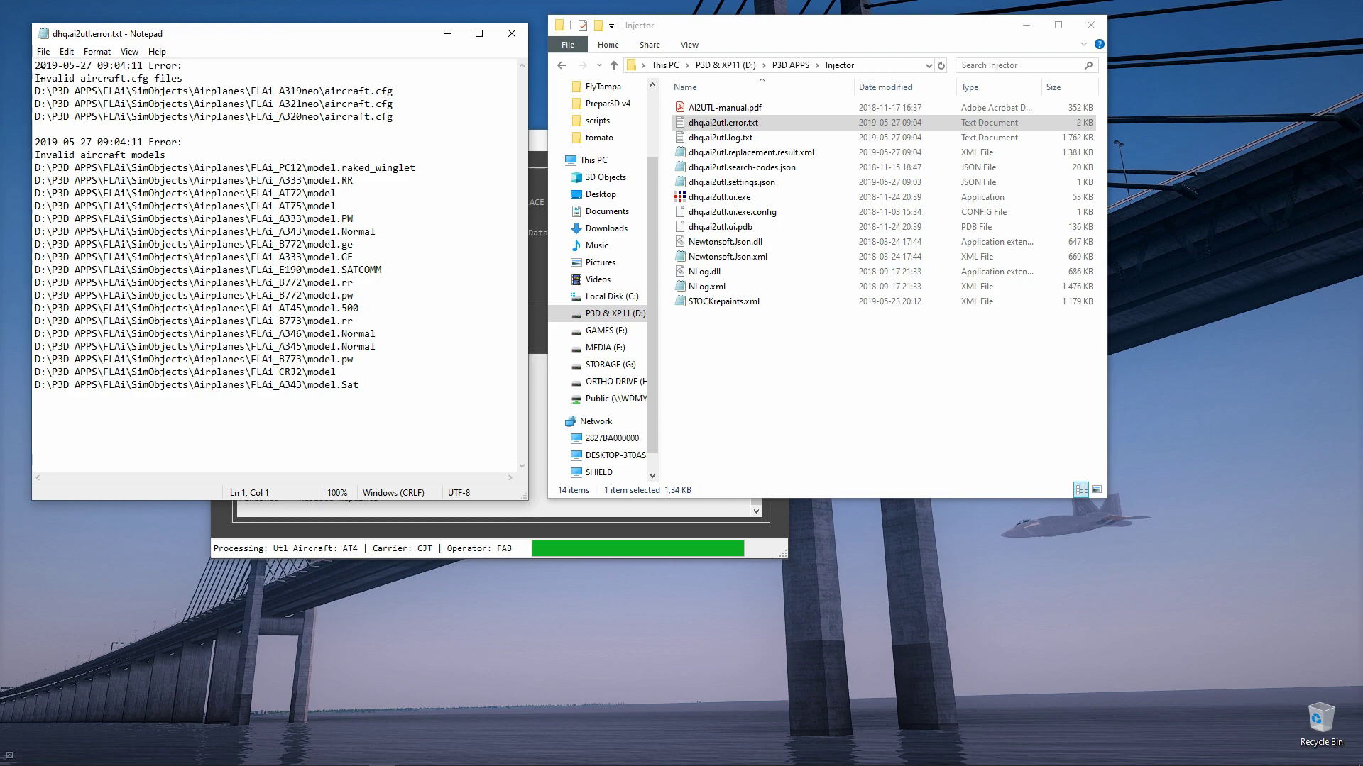
- Review the 3 invalid aircraft.cfg paths and 18 invalid models, then close the log
left_click_drag(434, 125, 235, 85)
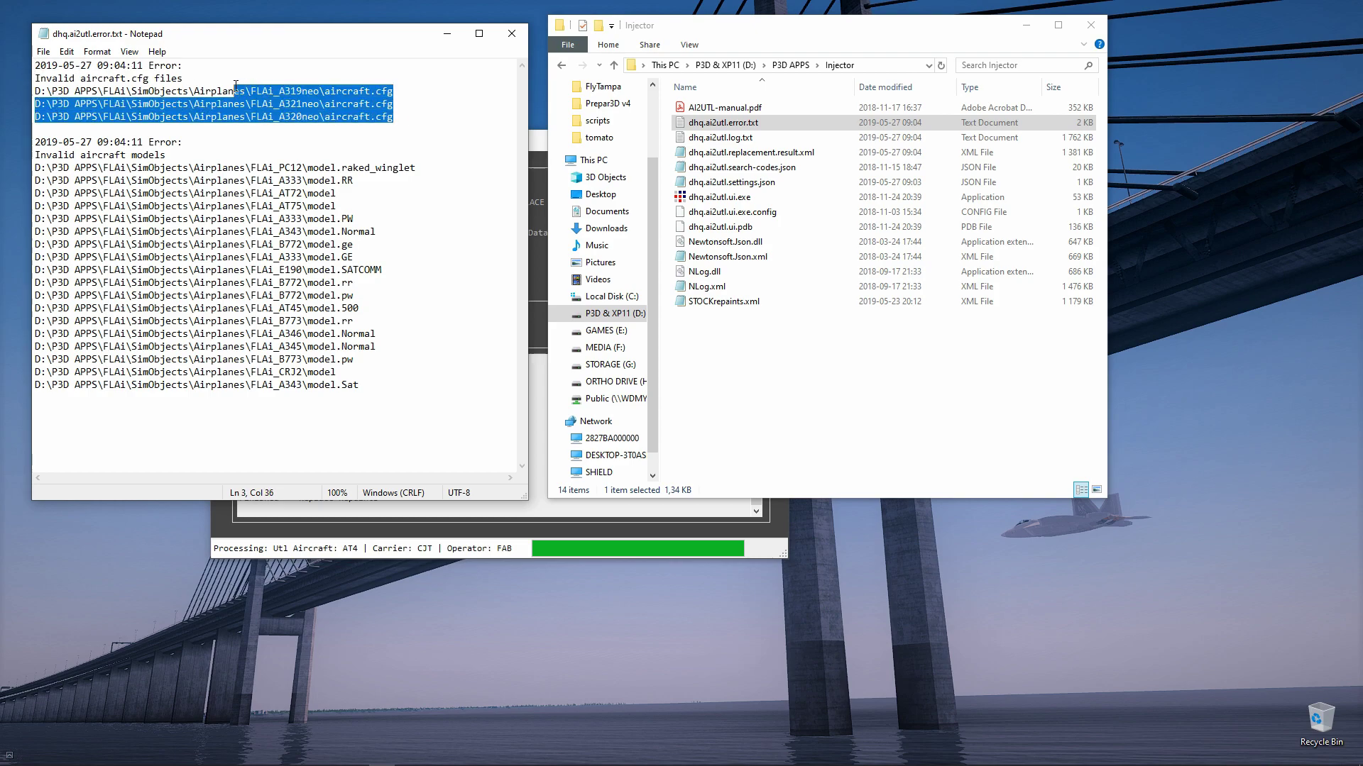
left_click(400, 115)
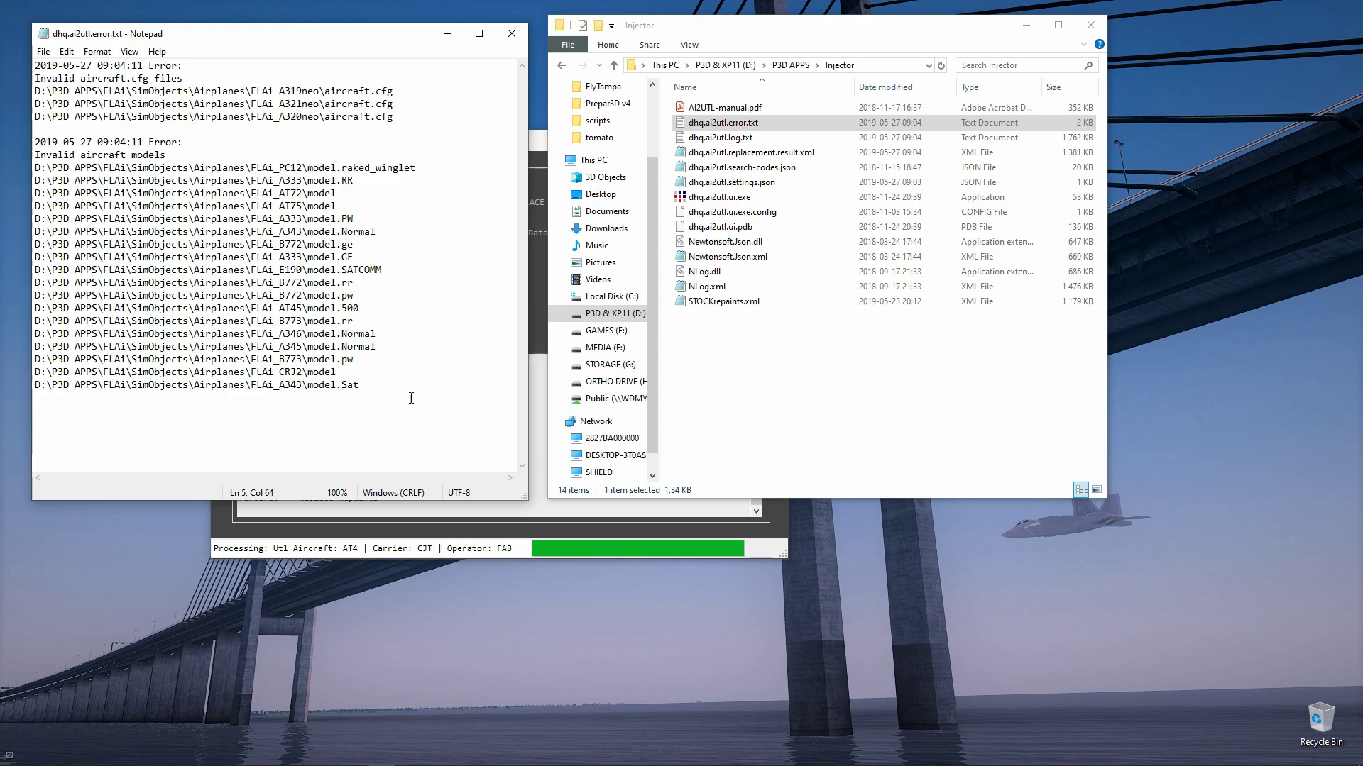
left_click_drag(381, 387, 12, 145)
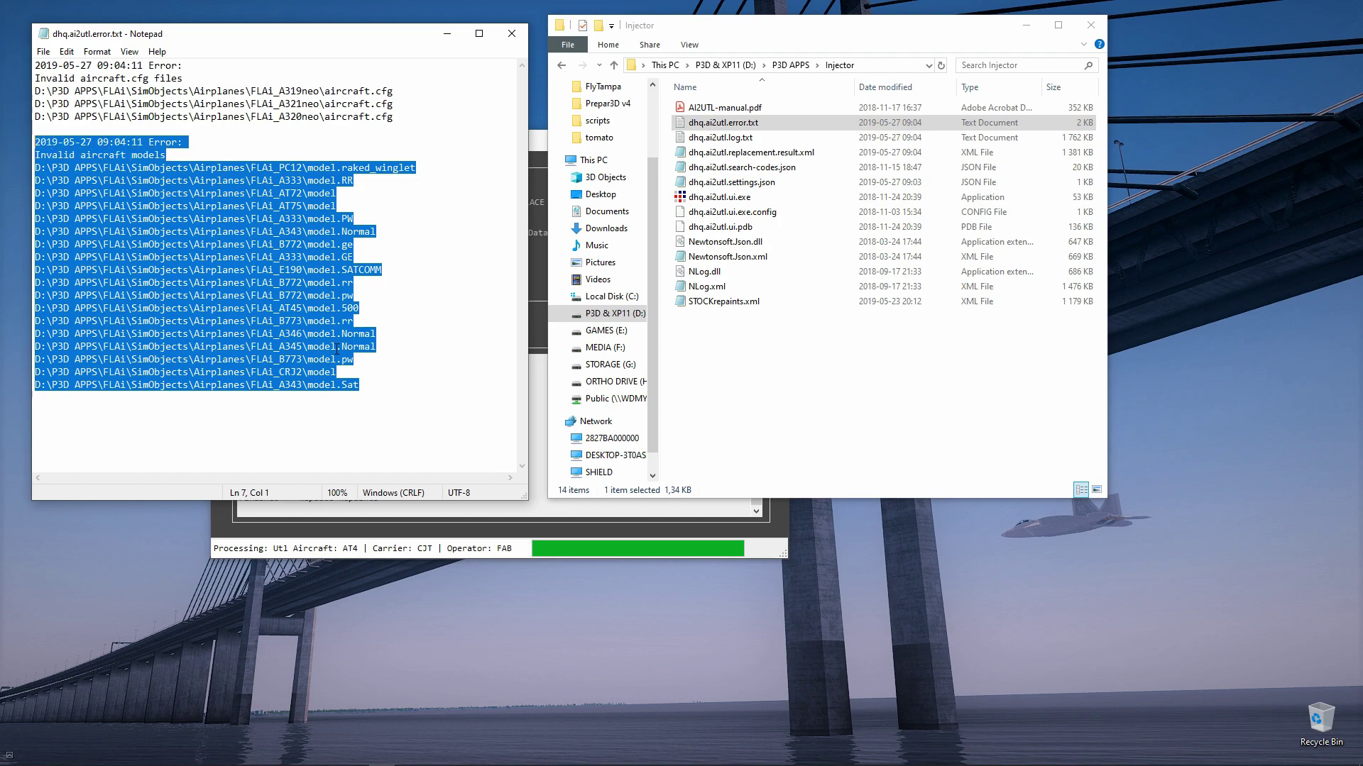
left_click(374, 383)
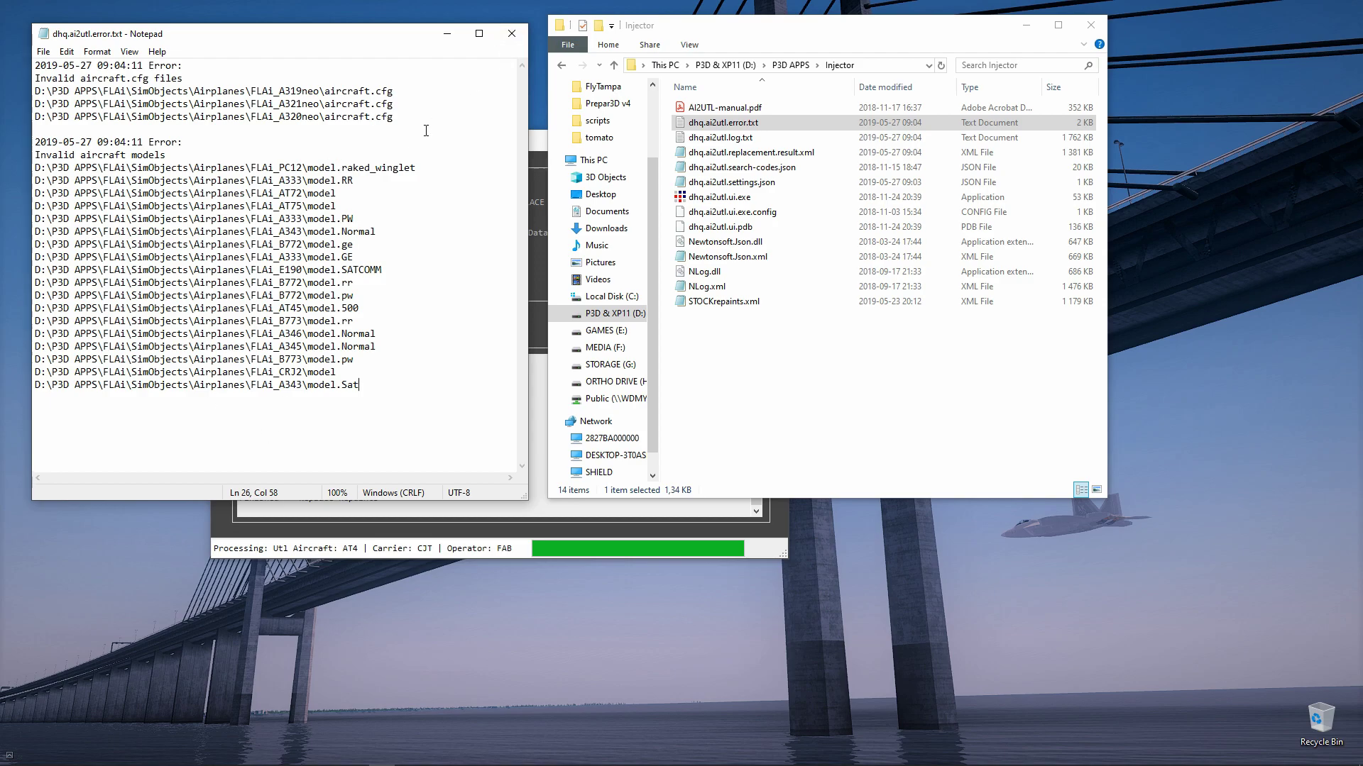
left_click(517, 34)
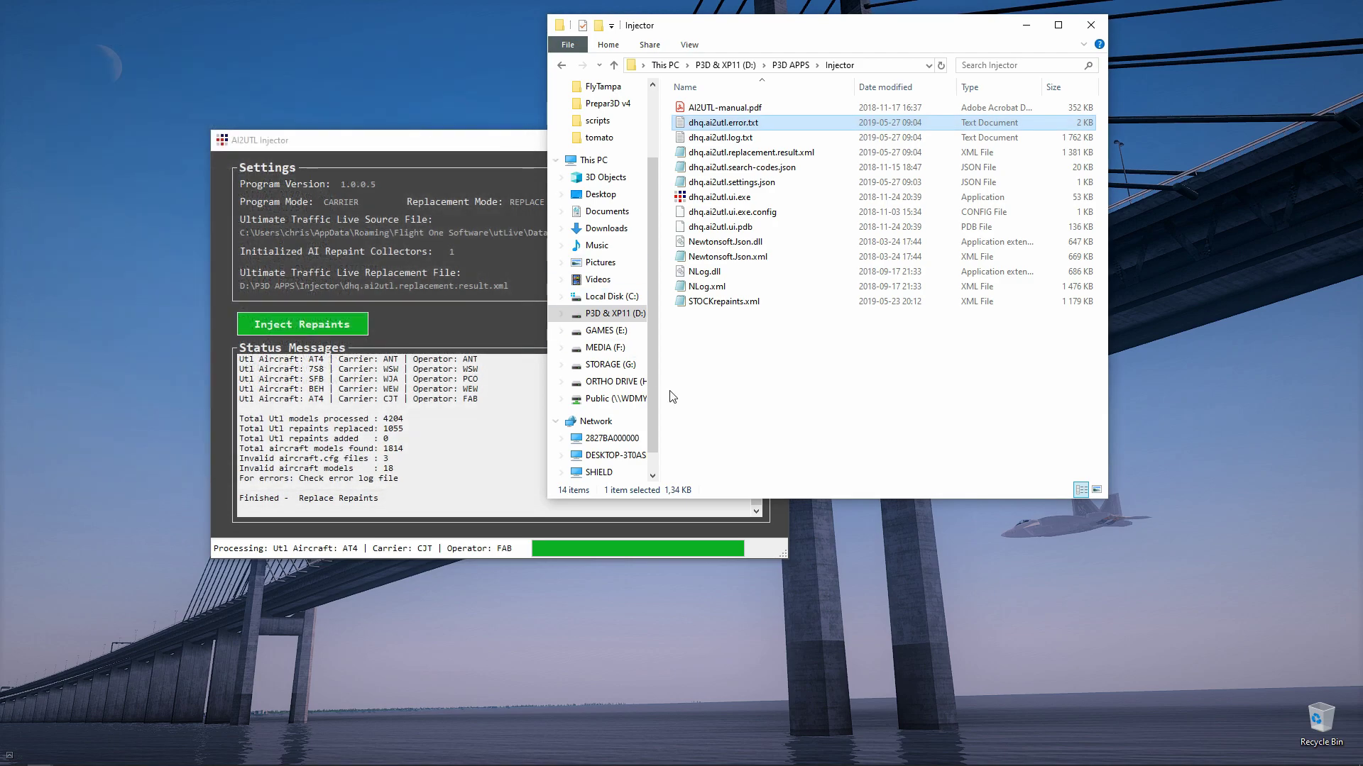
left_click(454, 321)
left_click_drag(594, 148, 594, 296)
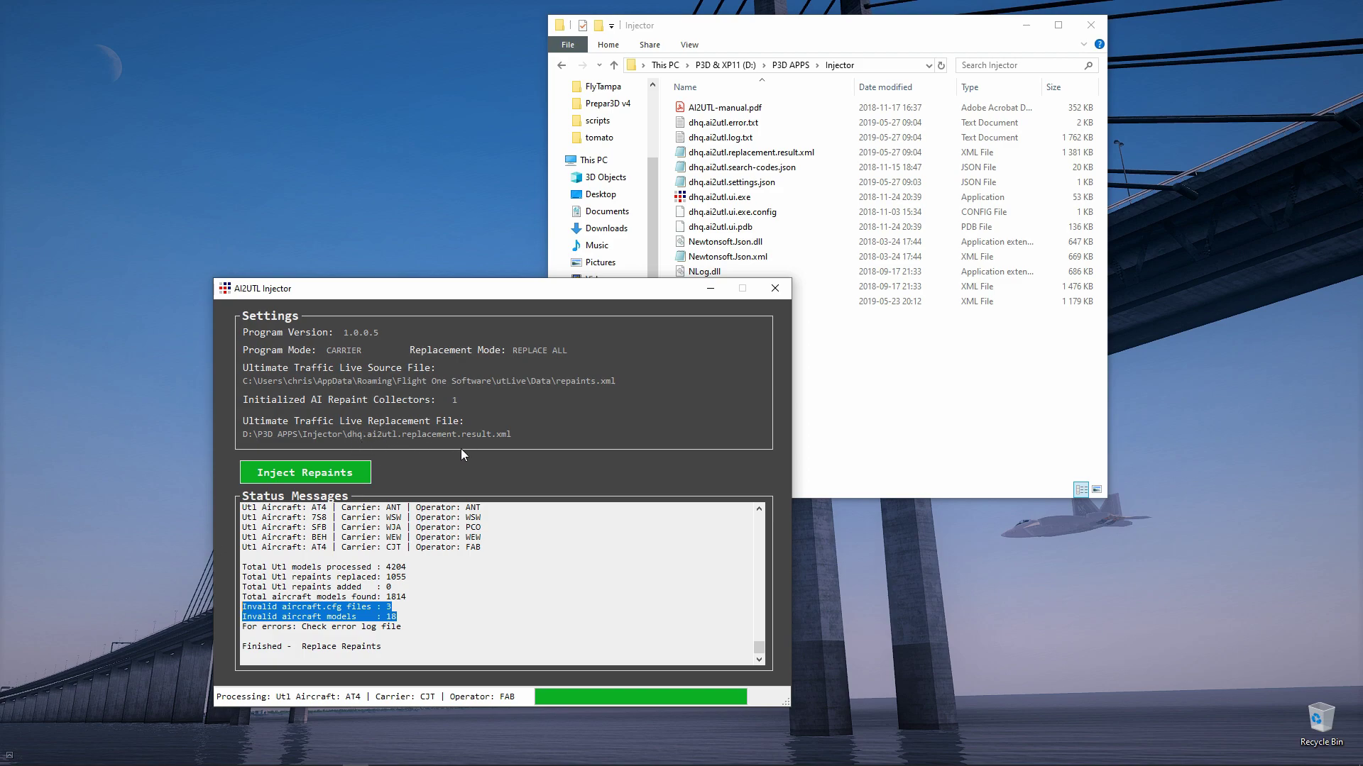
left_click(859, 415)
double_click(772, 153)
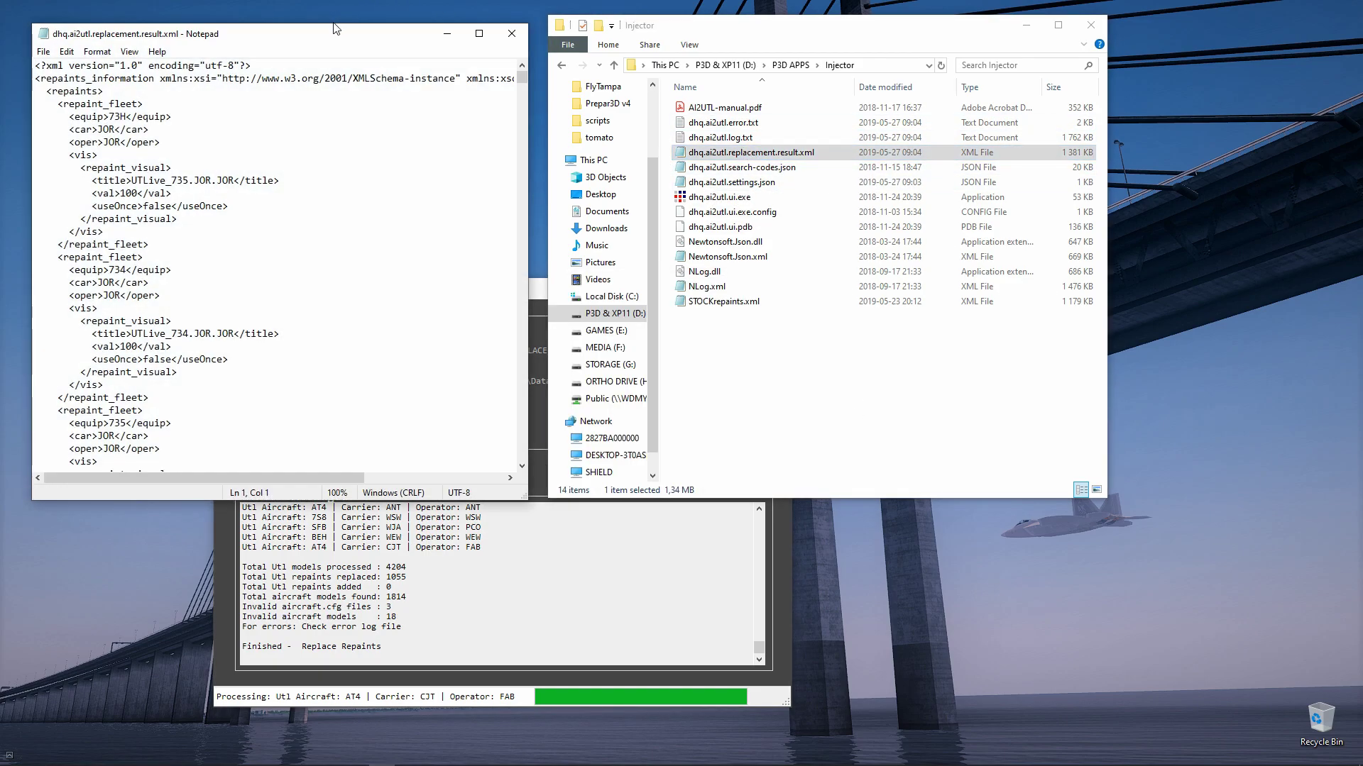
left_click_drag(334, 24, 333, 0)
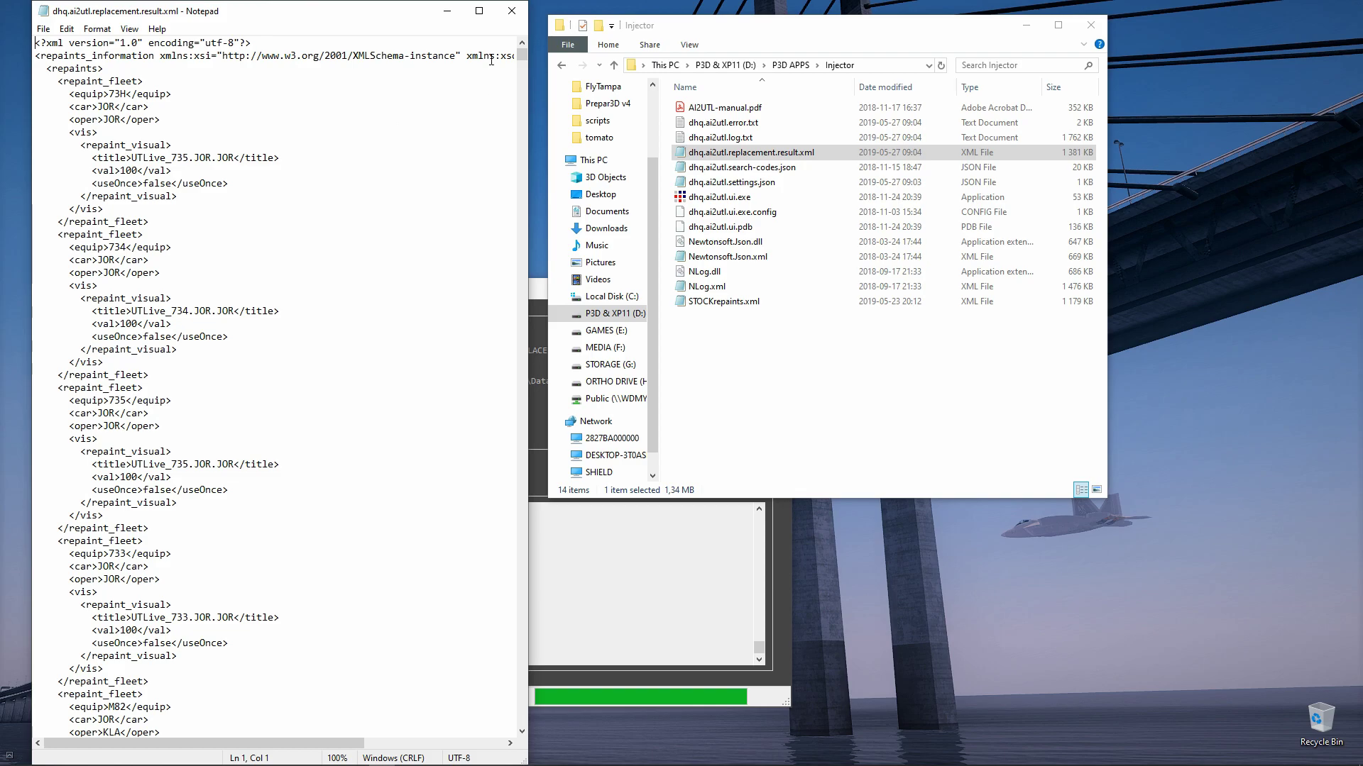
mouse_move(524, 54)
left_mouse_down()
mouse_move(527, 725)
mouse_move(522, 60)
left_mouse_up()
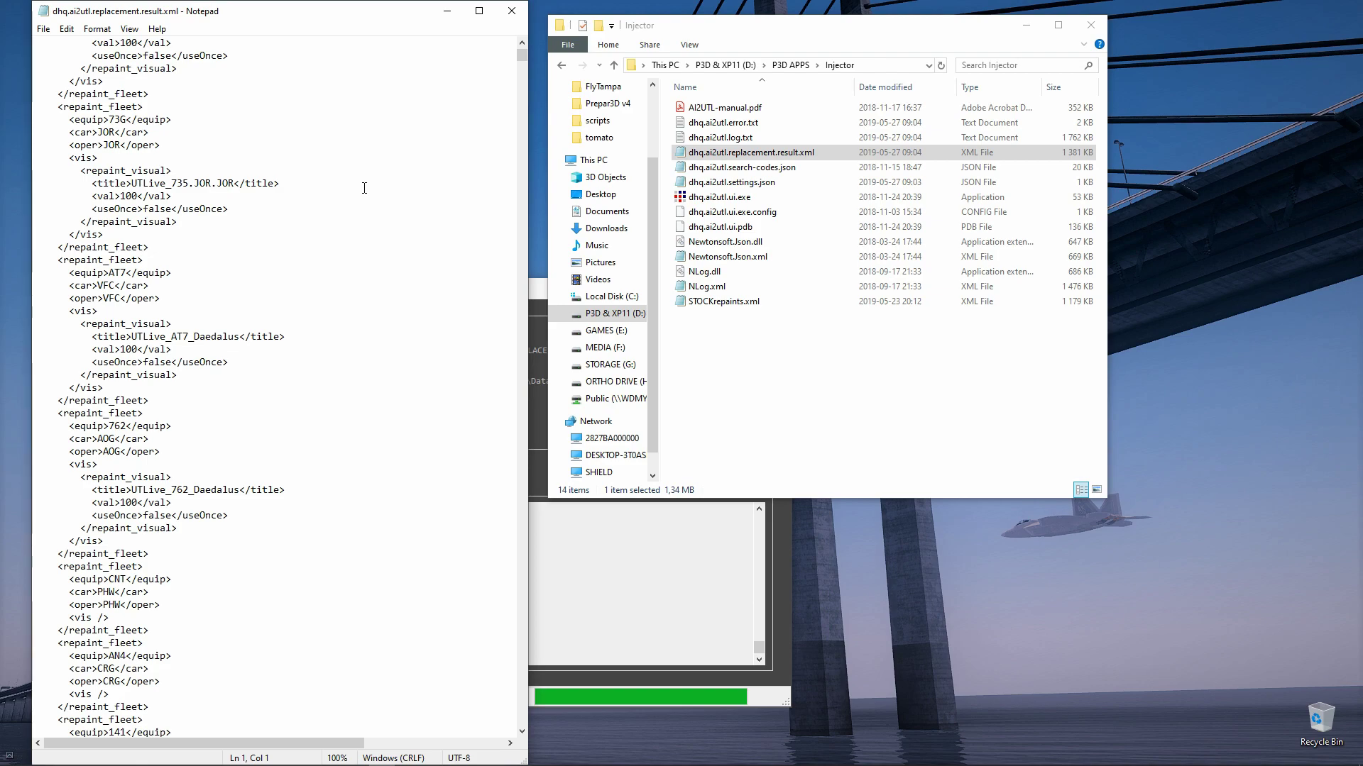
- Close the result file and the AI2UTL Injector, then copy dhq.ai2utl.replacement.result.xml
left_click(512, 11)
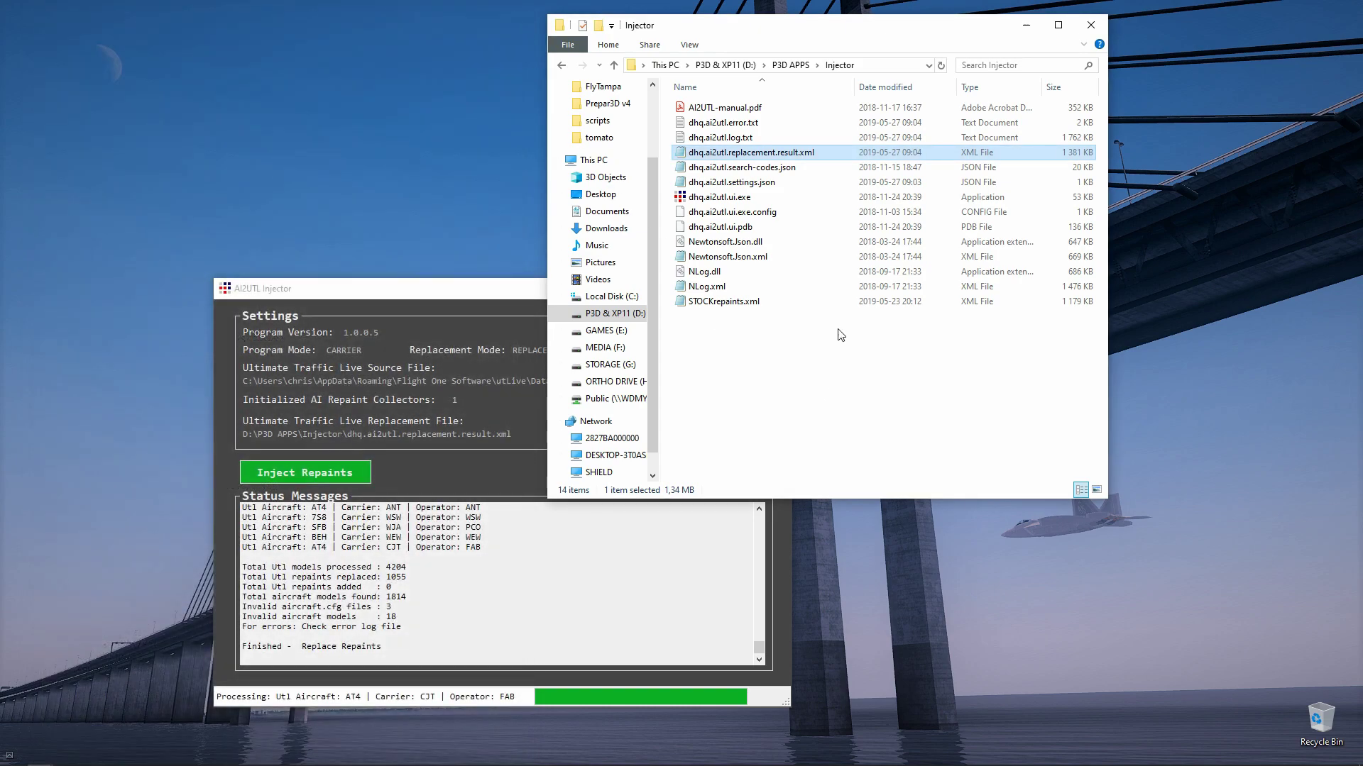
left_click(454, 287)
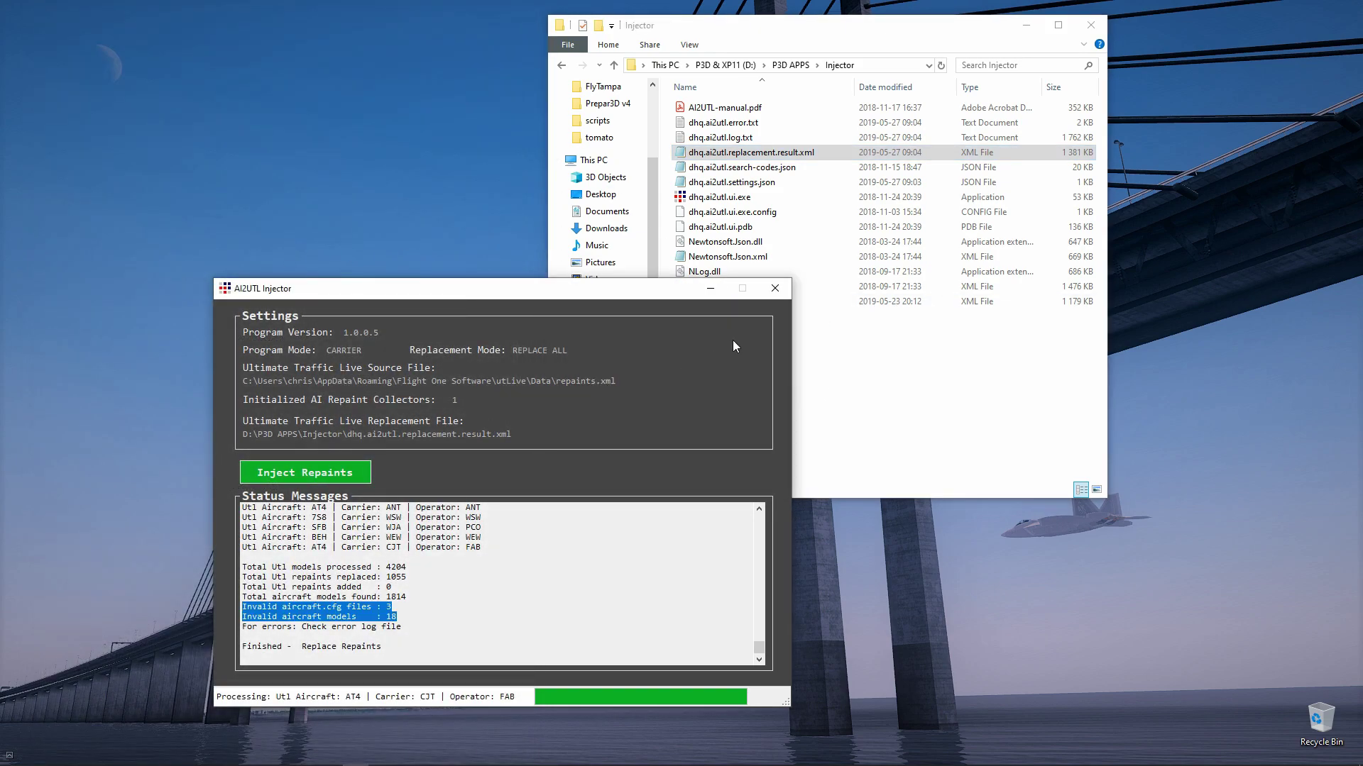
left_click(781, 294)
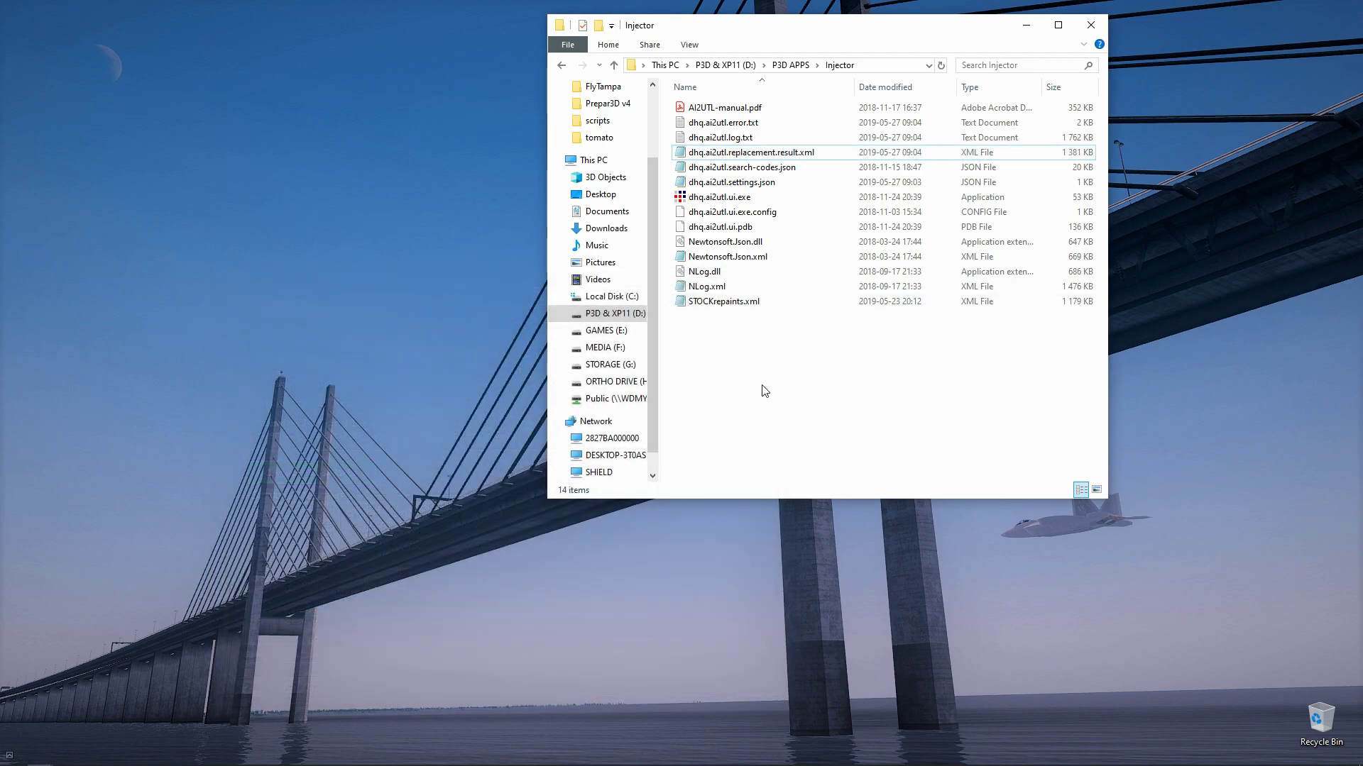
left_click(746, 158)
right_click(747, 157)
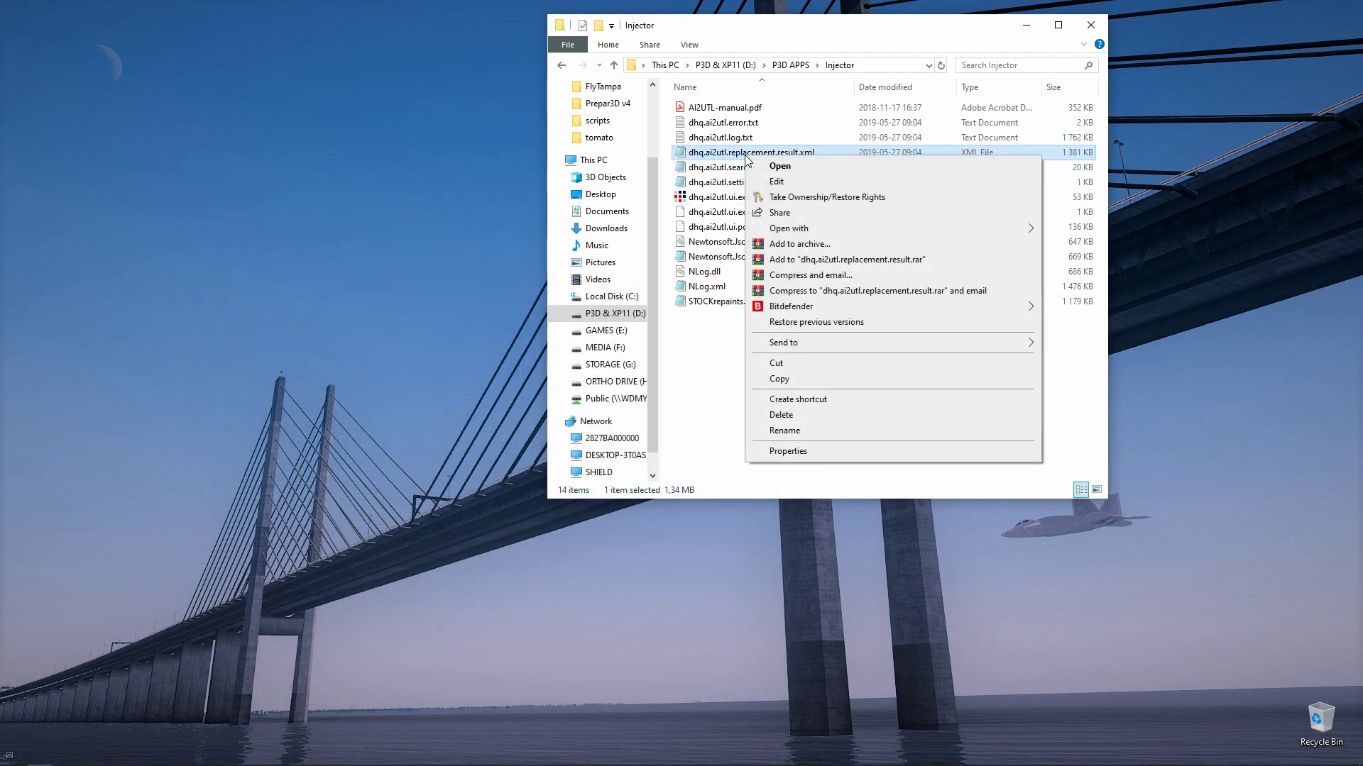
left_click(780, 367)
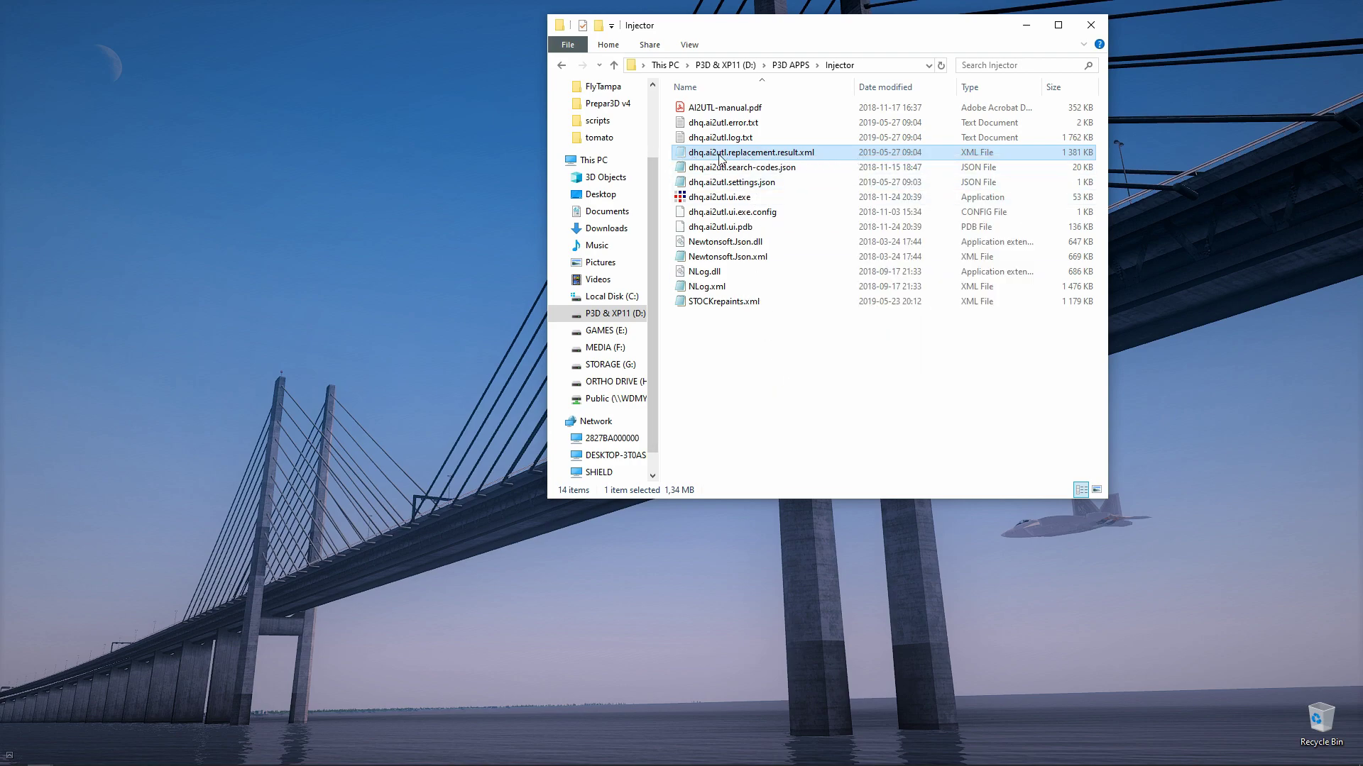
- Paste the replacement result file into the utLive Data folder
mouse_move(435, 739)
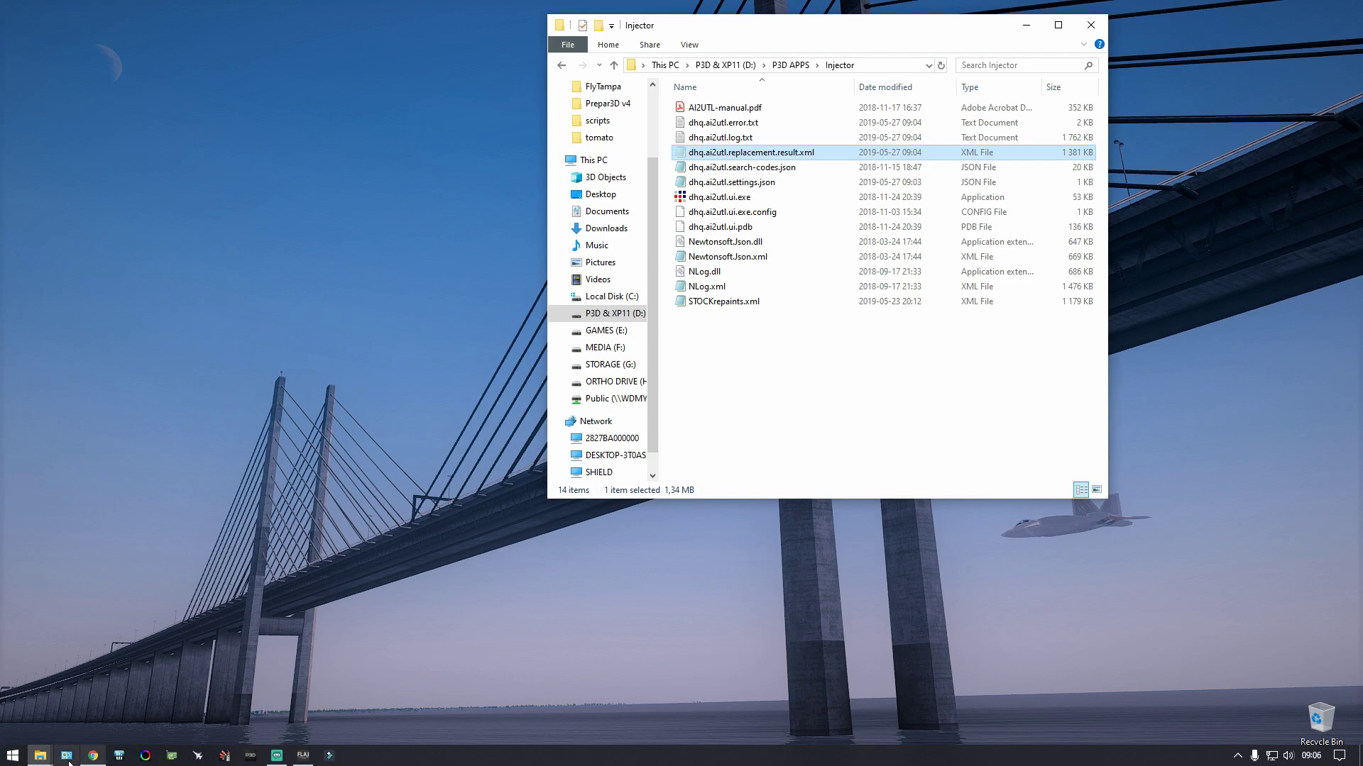
left_click(39, 755)
left_click(100, 711)
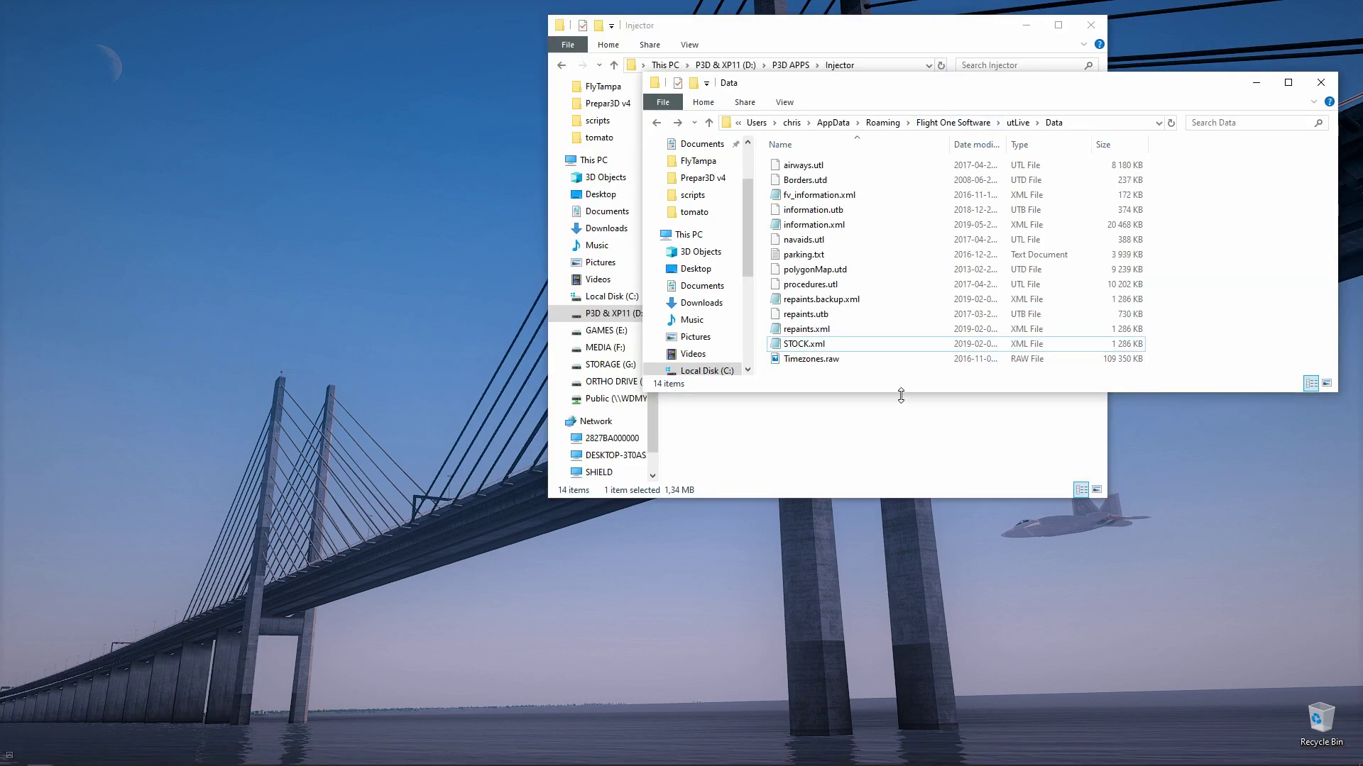
left_click_drag(900, 393, 897, 552)
right_click(813, 409)
left_click(845, 506)
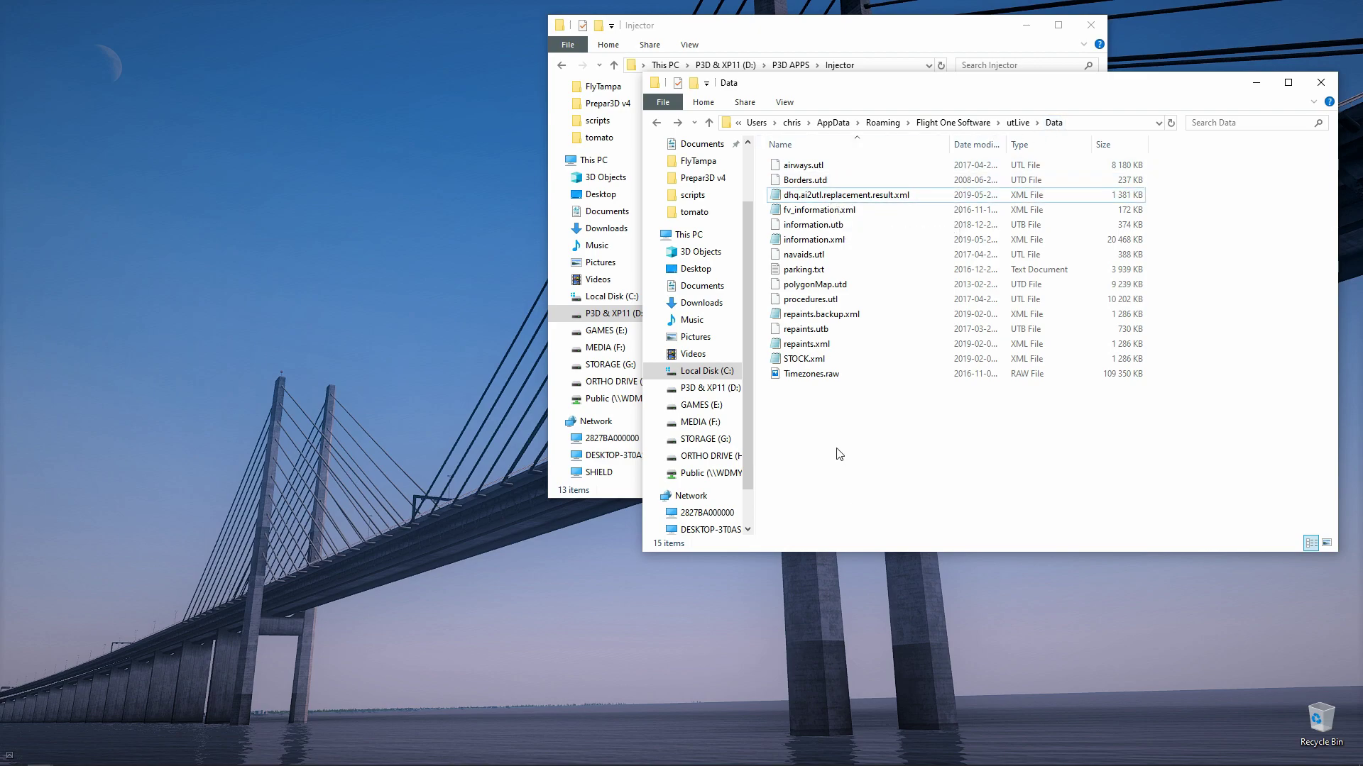
- Delete the old repaints.xml and rename the pasted result file to repaints.xml
right_click(802, 347)
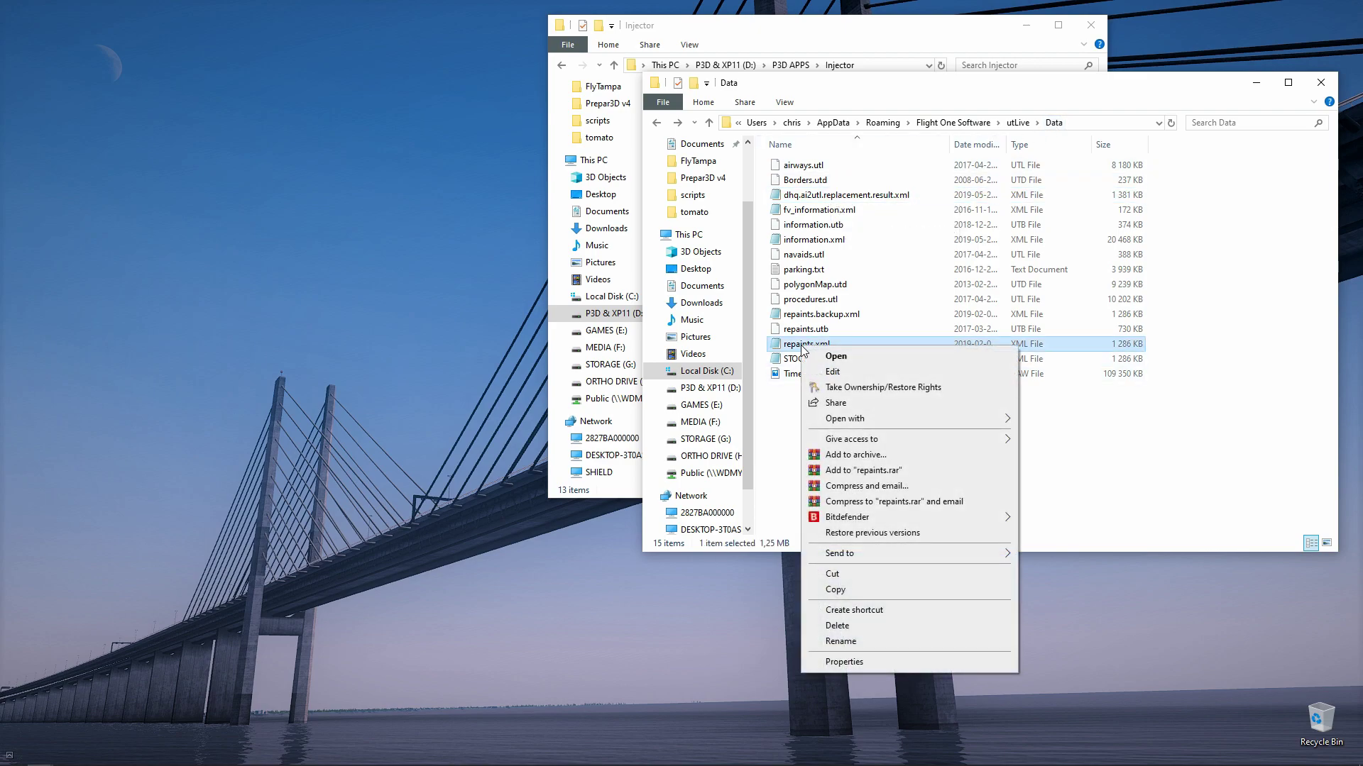
left_click(830, 631)
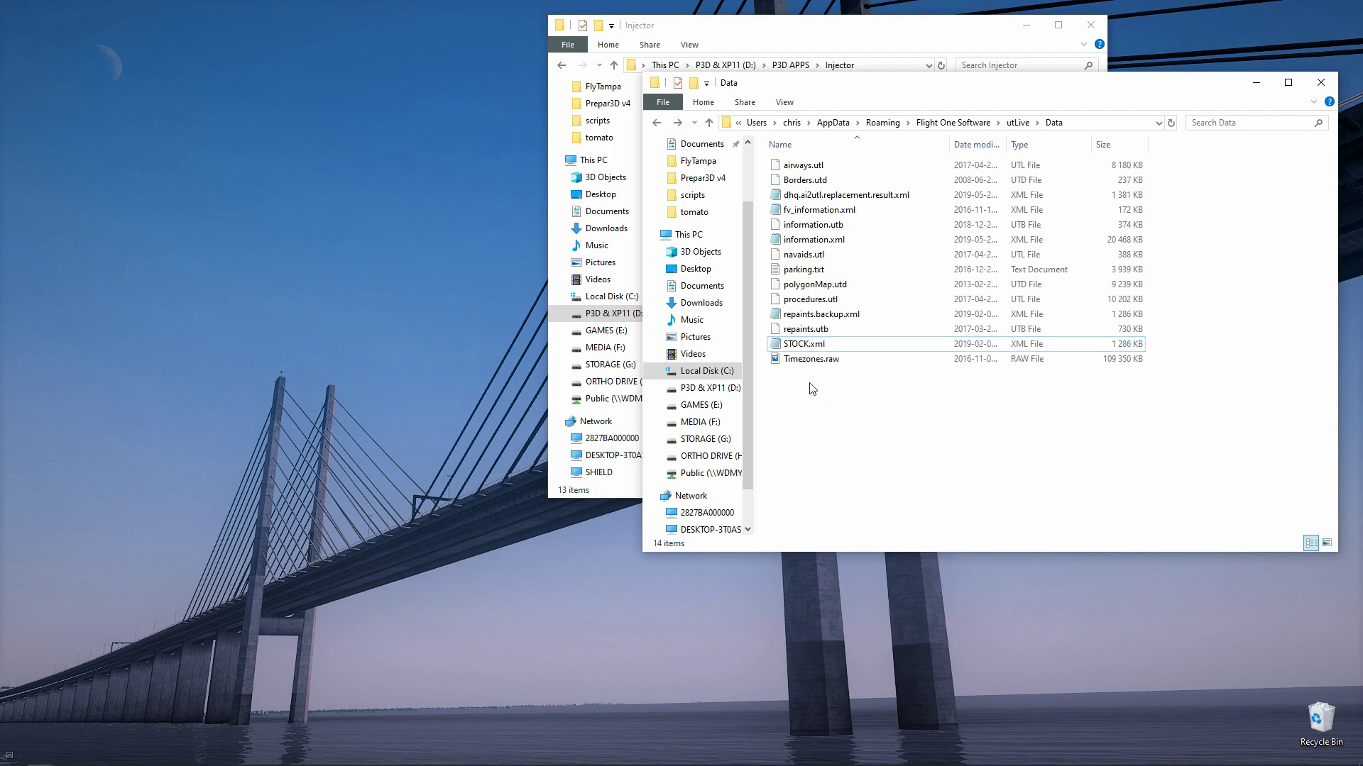
right_click(860, 199)
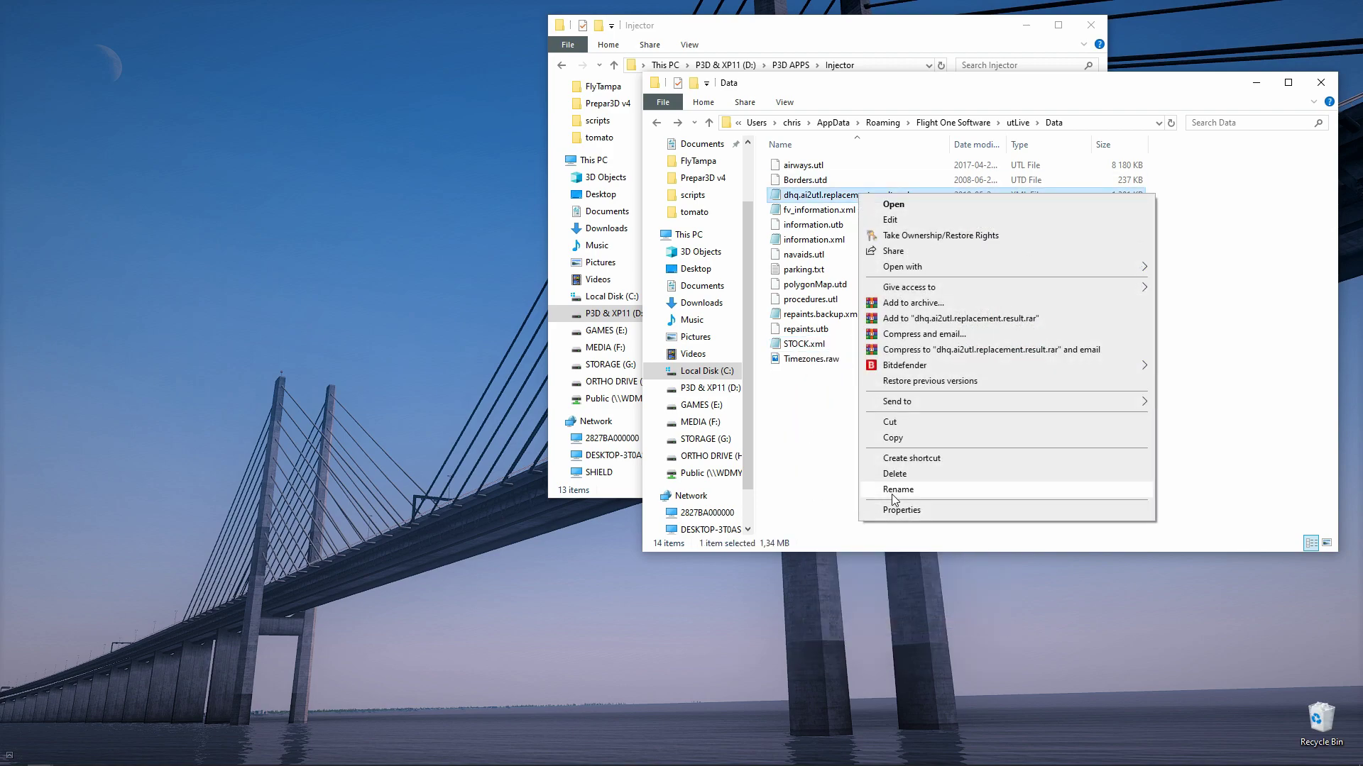
left_click(896, 491)
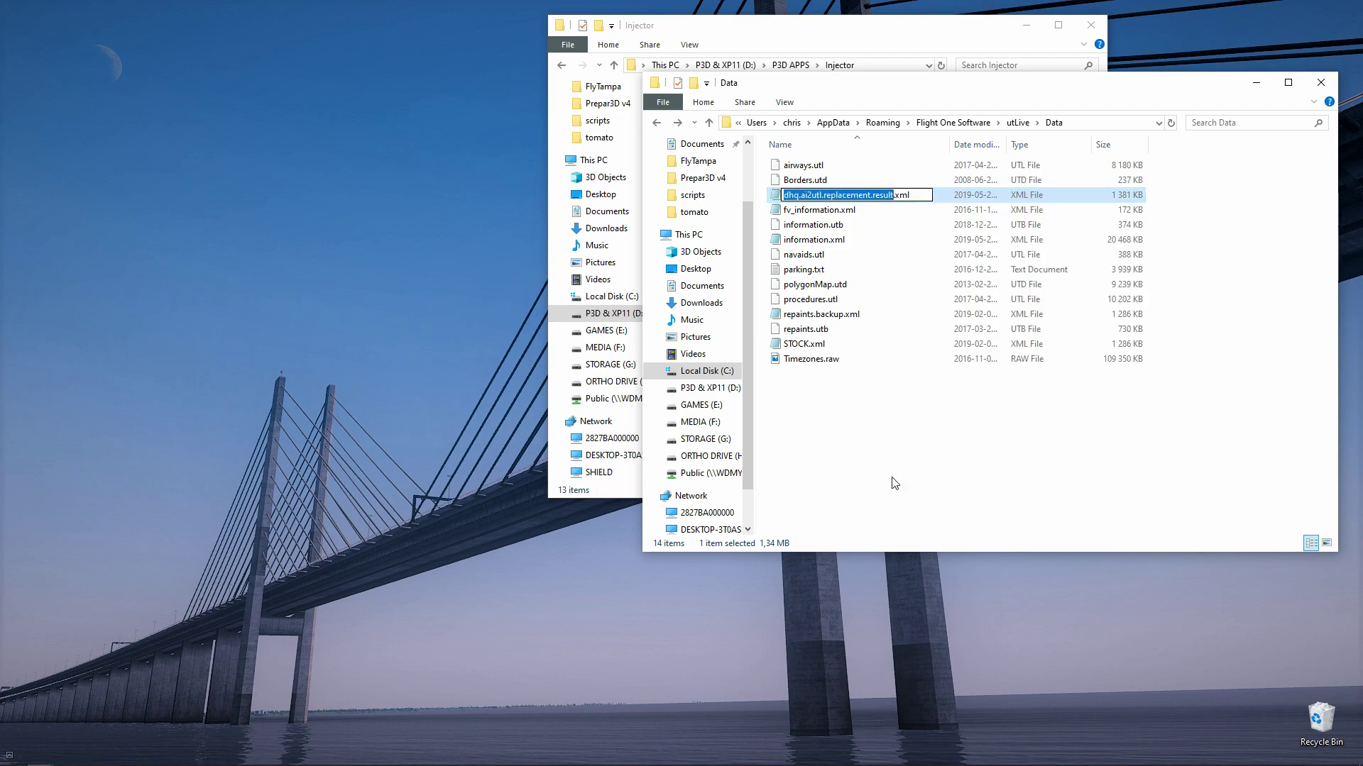
type("repaints")
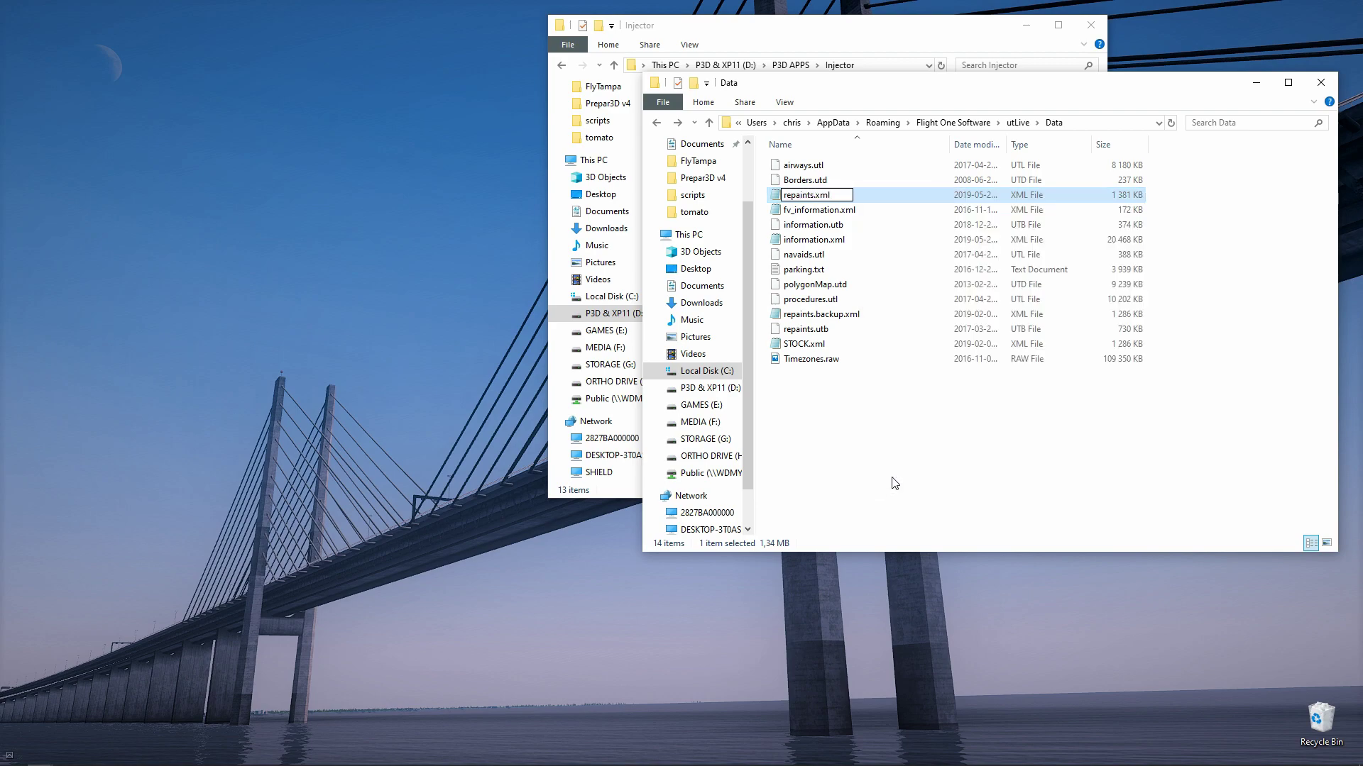
left_click(895, 484)
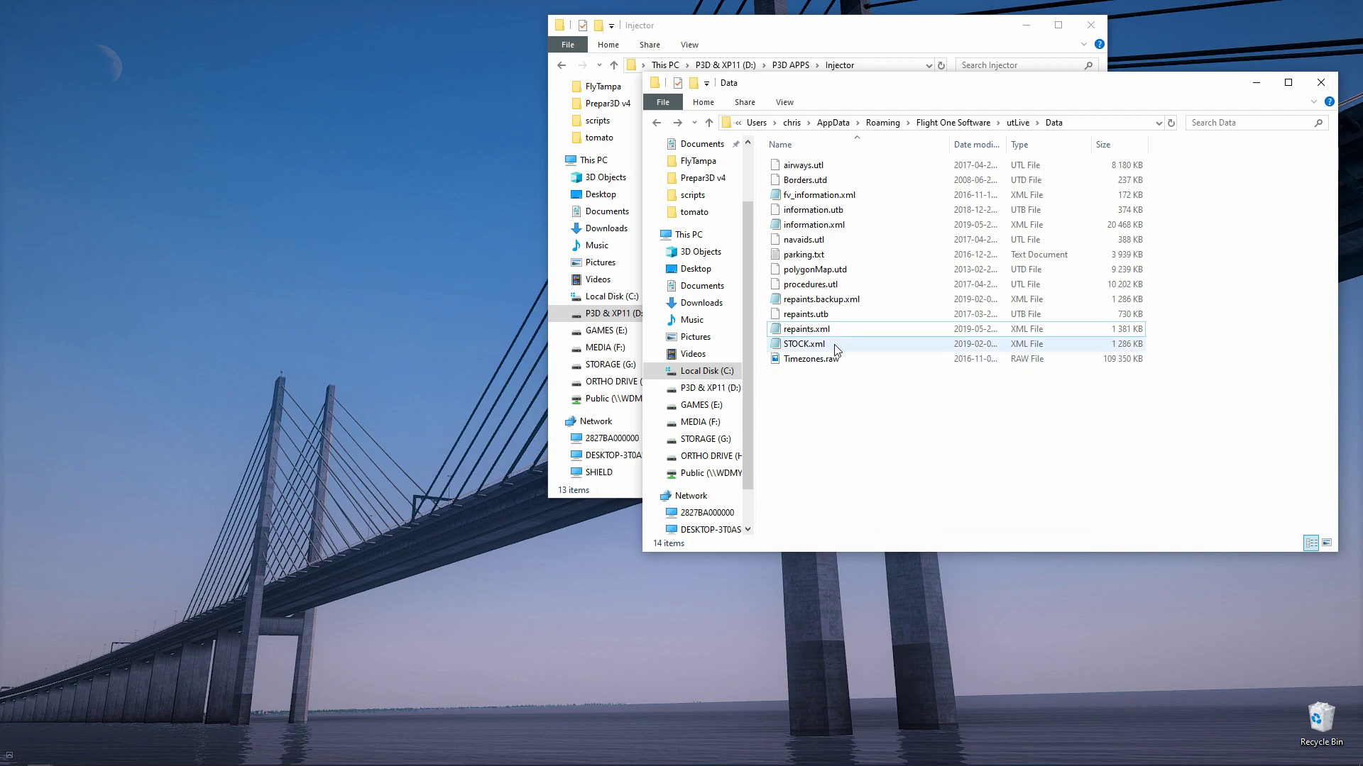
left_click(817, 331)
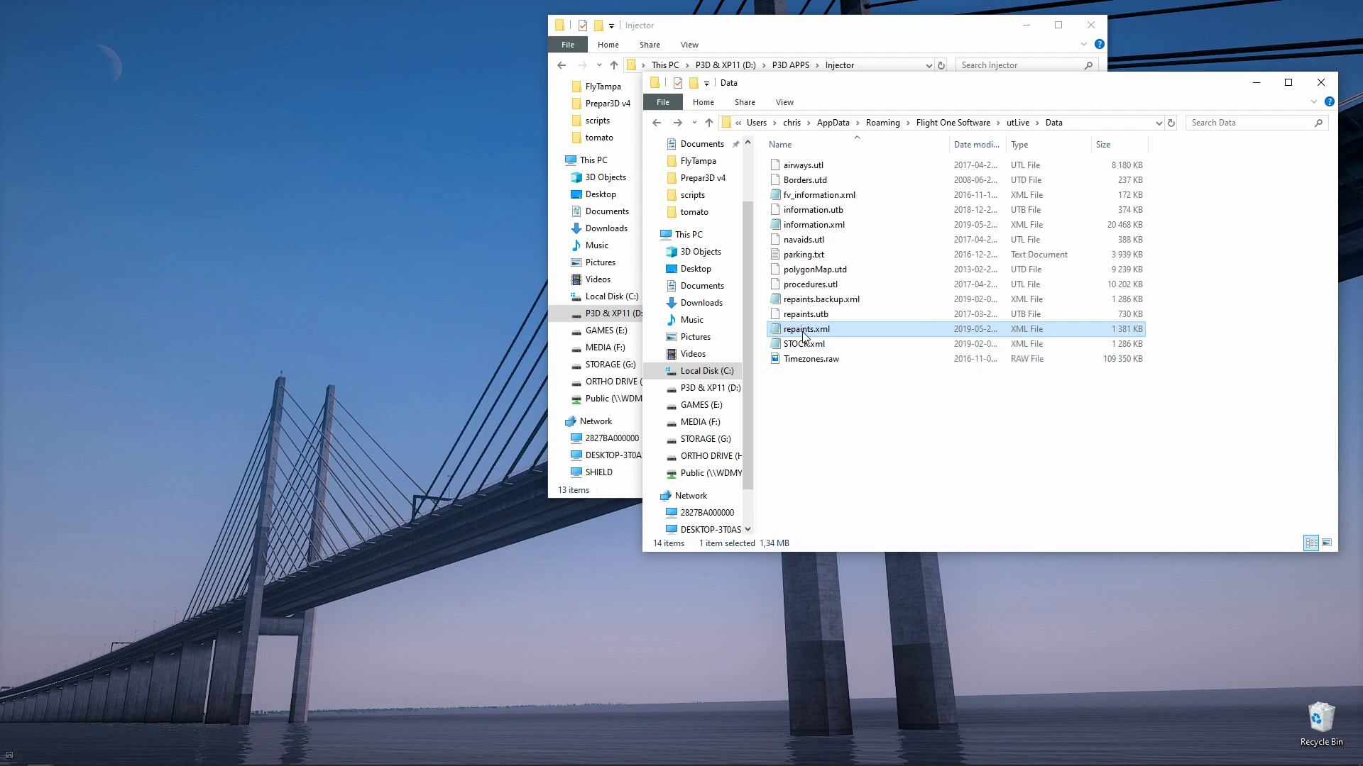
double_click(896, 332)
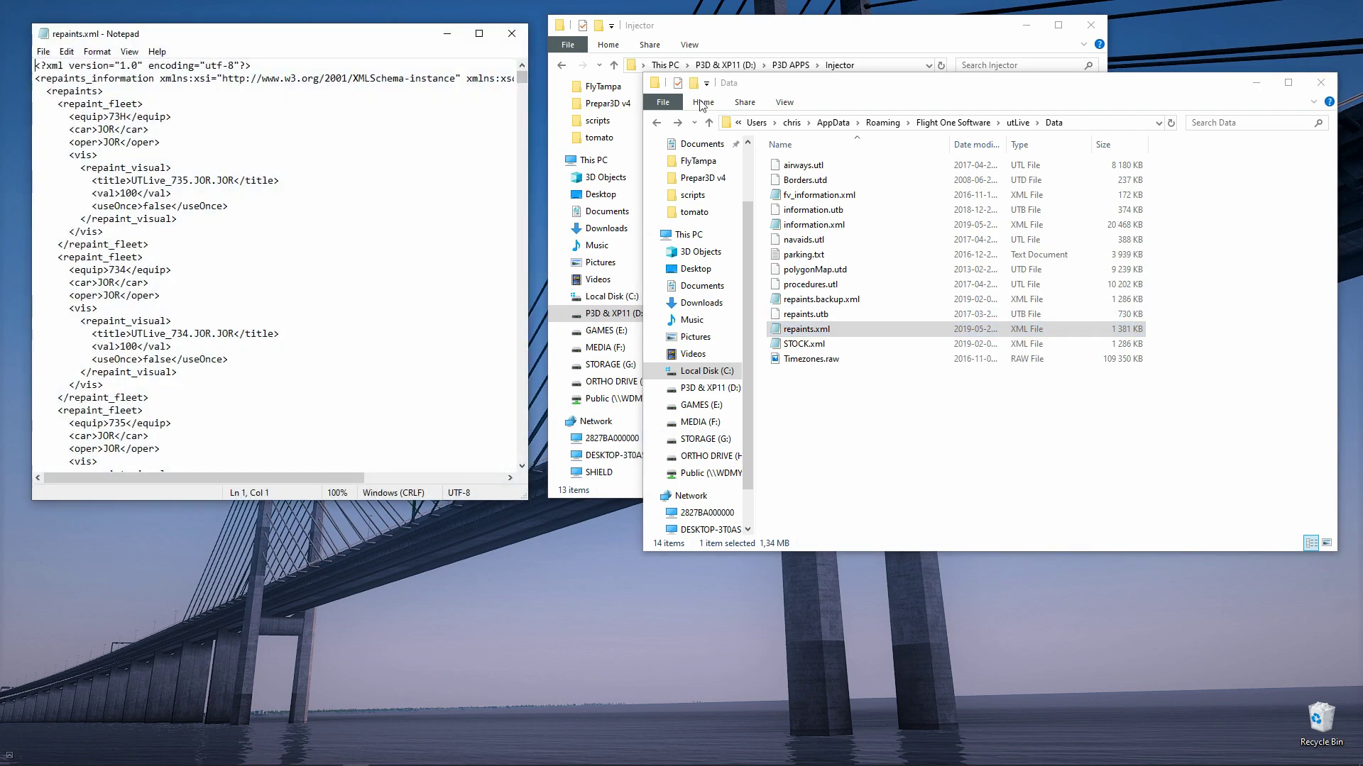
left_click_drag(397, 25, 392, 4)
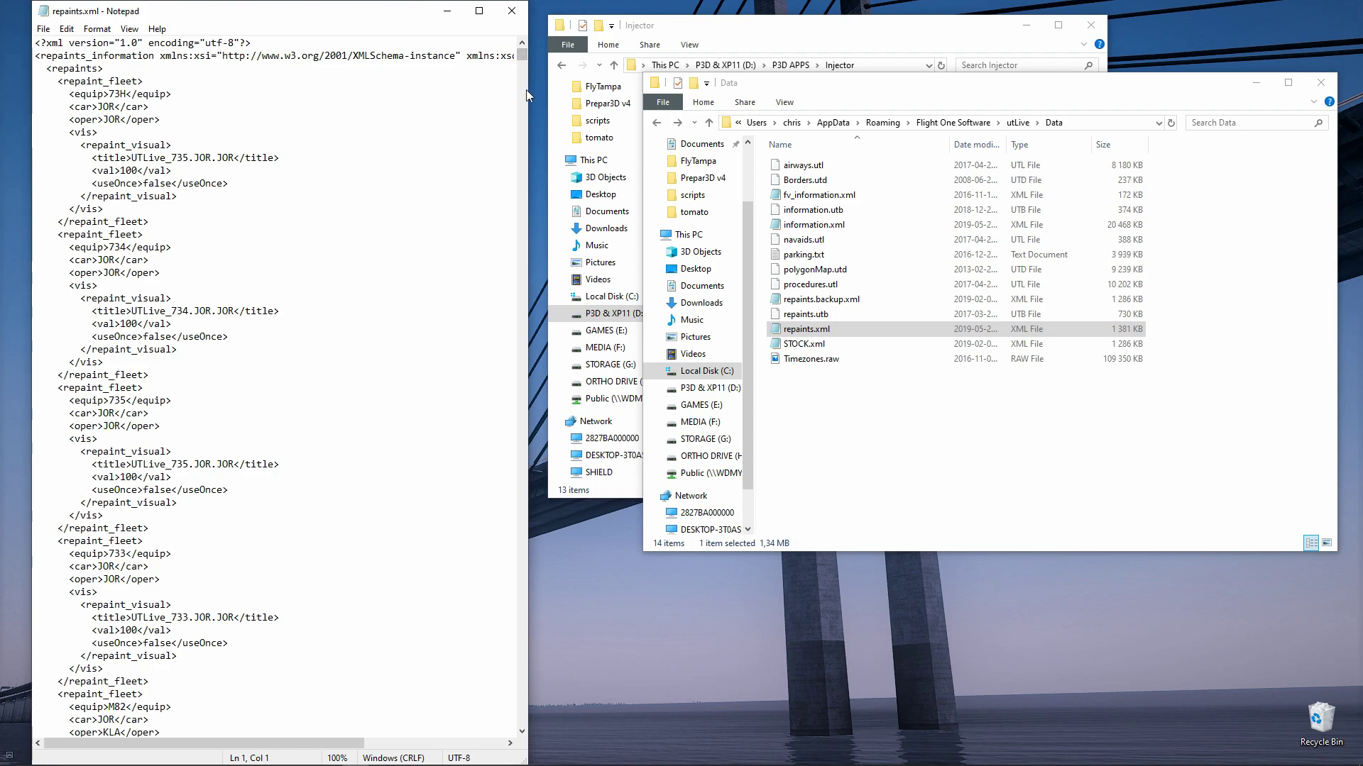
left_click_drag(527, 91, 539, 92)
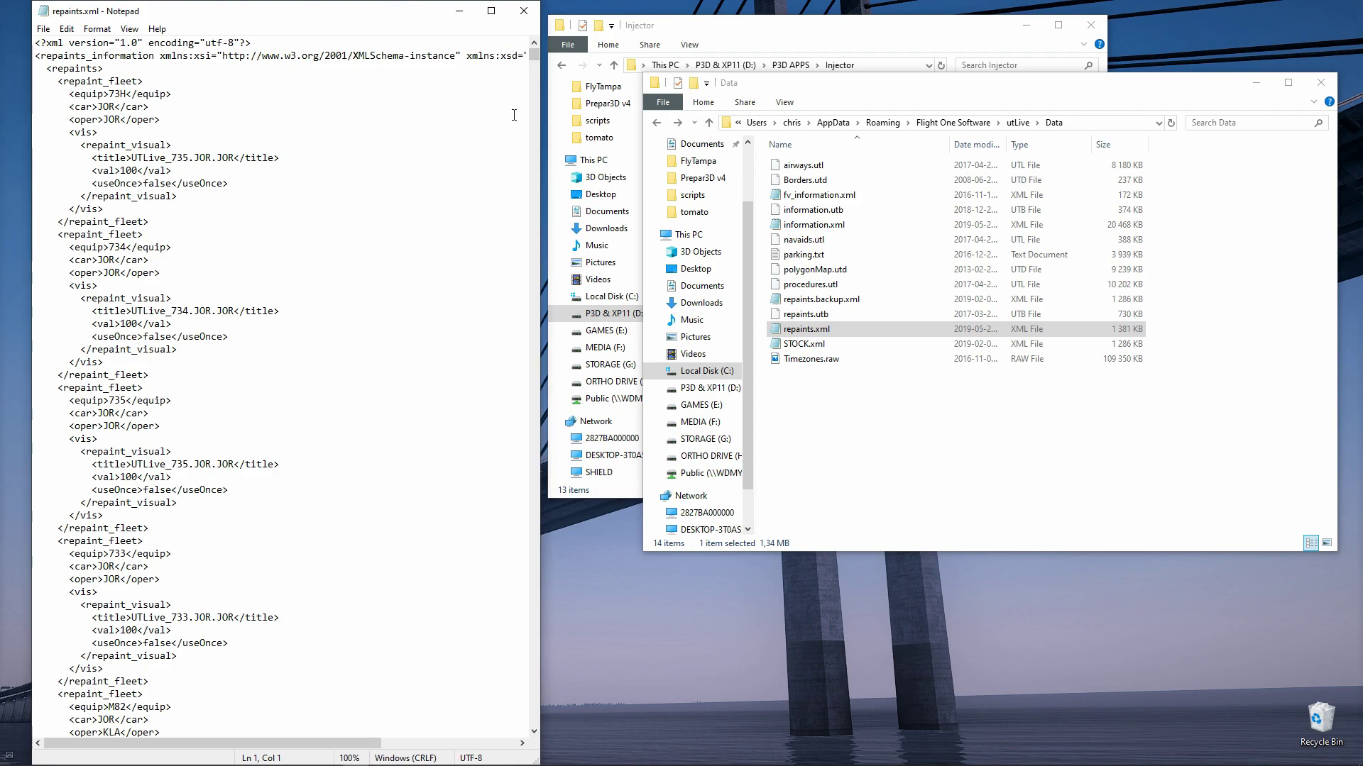
left_click(524, 11)
left_click(912, 460)
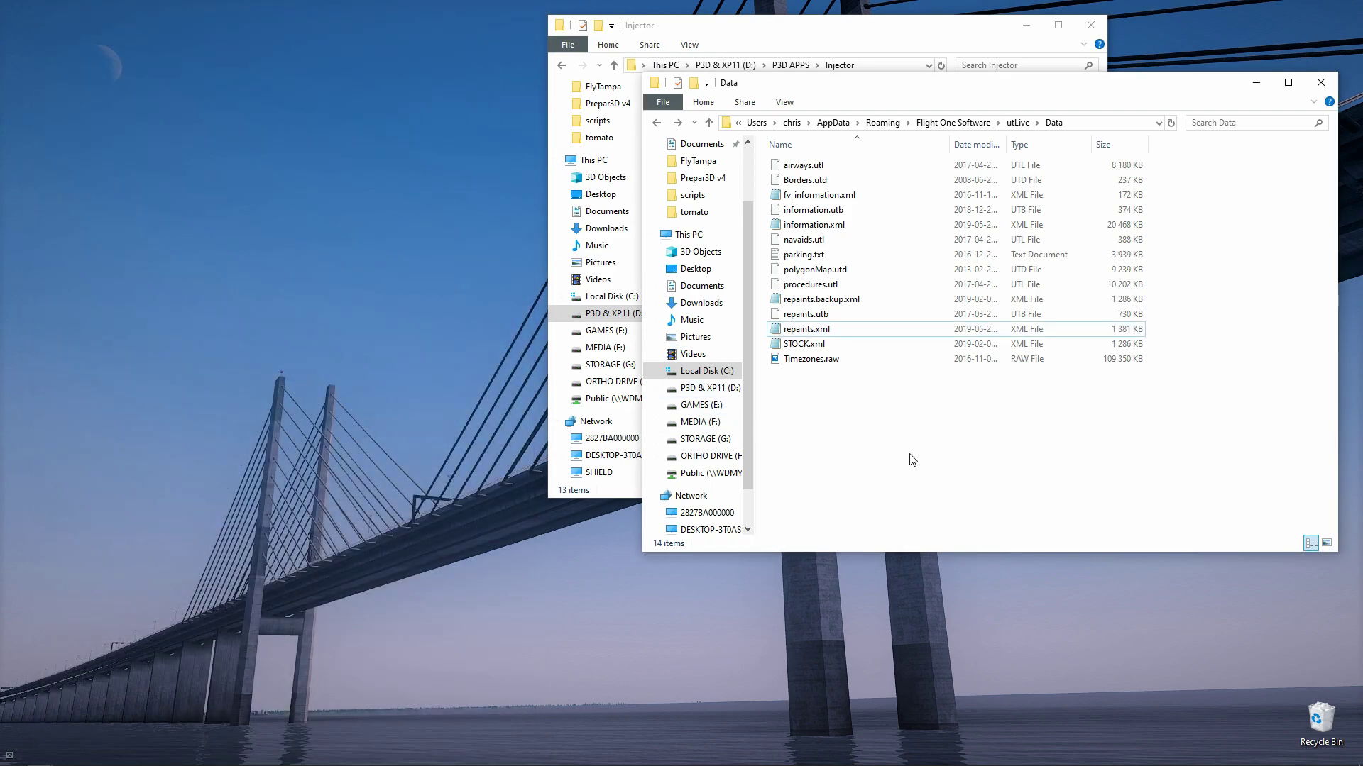